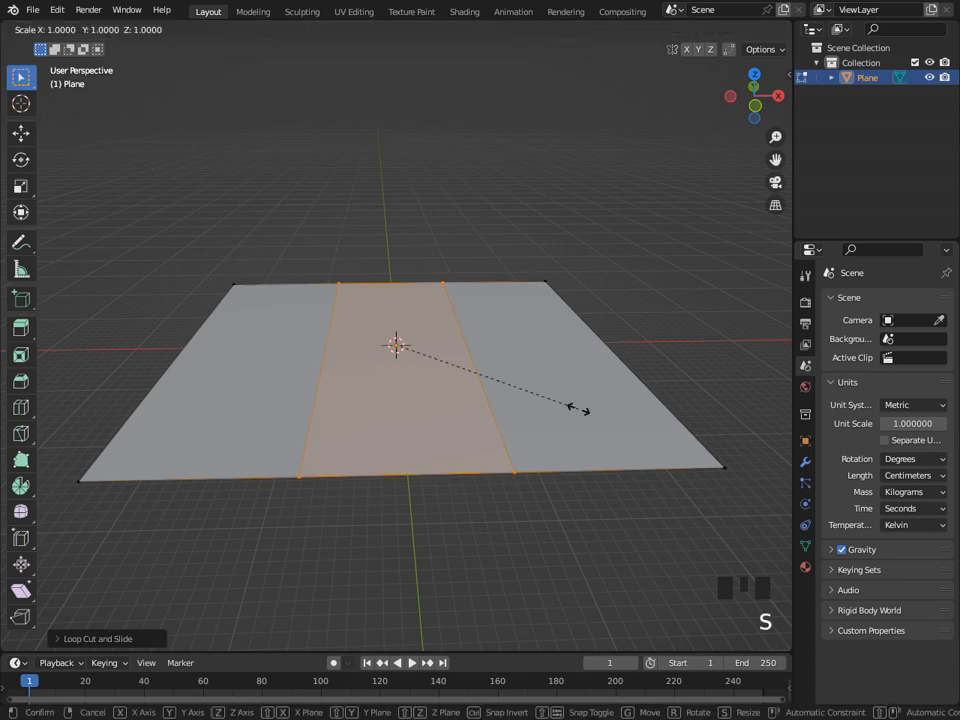
Add one lengthwise loop cut to each of the plane's two outer sections.
key(ctrl+r)
click(560, 481)
click(540, 482)
key(ctrl+r)
click(220, 484)
click(238, 482)
Raise the plane's two outermost long edges along Z to form sloped sides.
key(2)
click(650, 374)
key(g)
key(z)
click(306, 343)
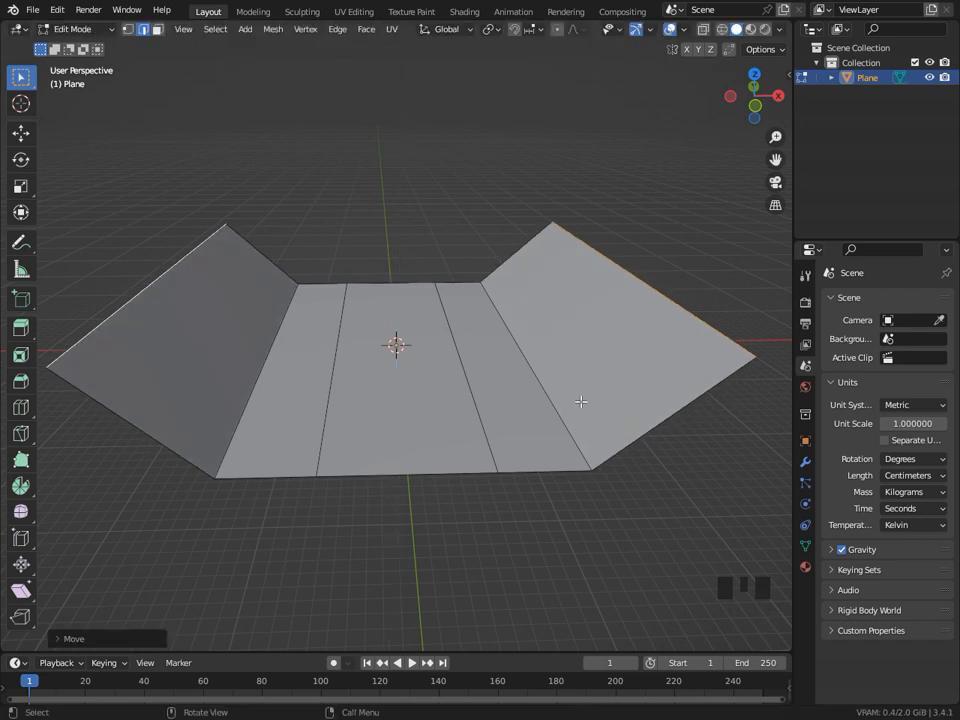
Add a lengthwise loop cut to each sloped side and raise the new edges along Z.
key(ctrl+r)
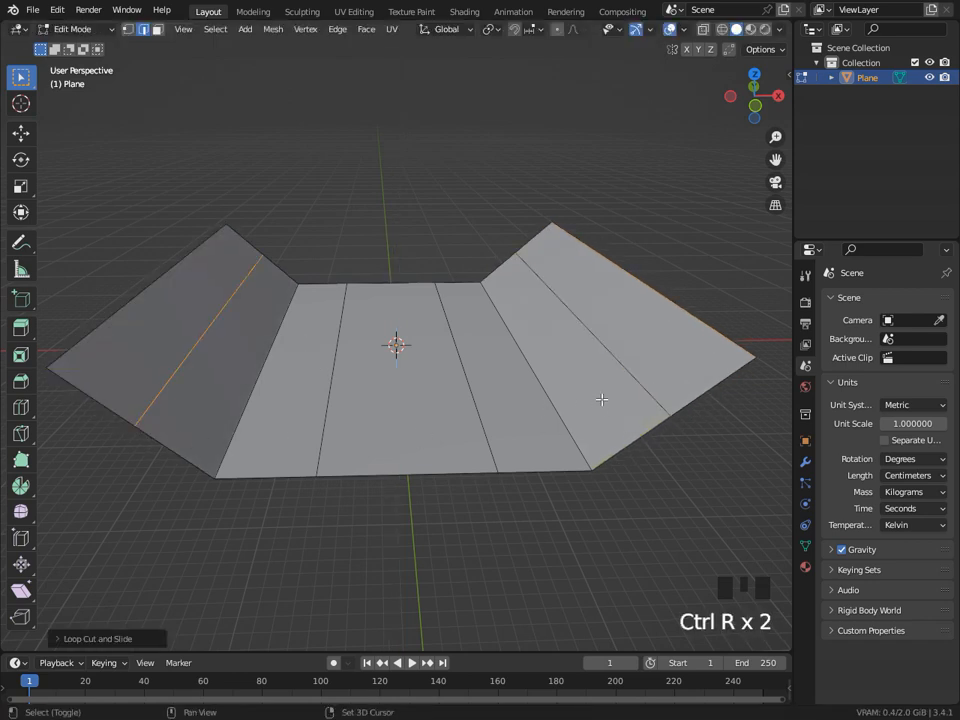
shift+click(608, 400)
key(g)
key(z)
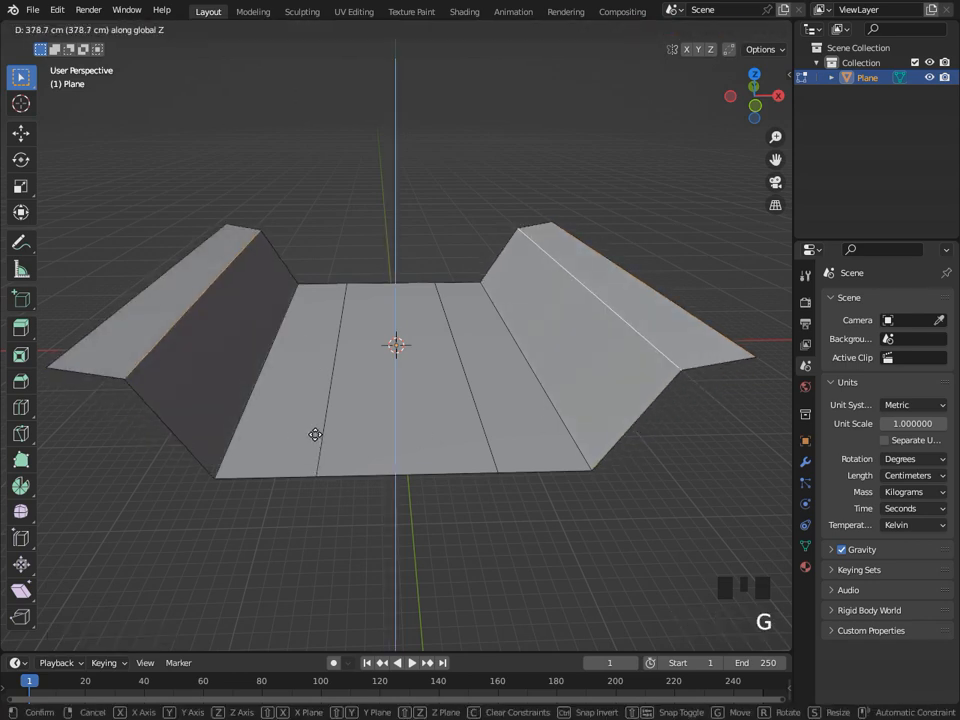
click(315, 435)
Scale the two raised ridge edges slightly inward along X.
key(s)
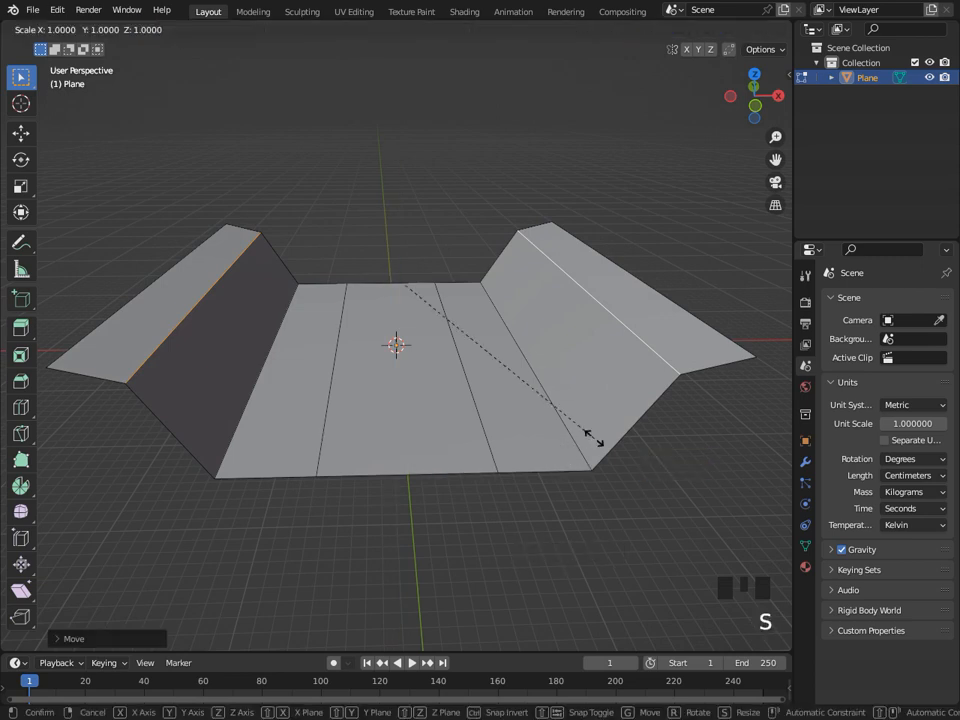
key(x)
click(574, 439)
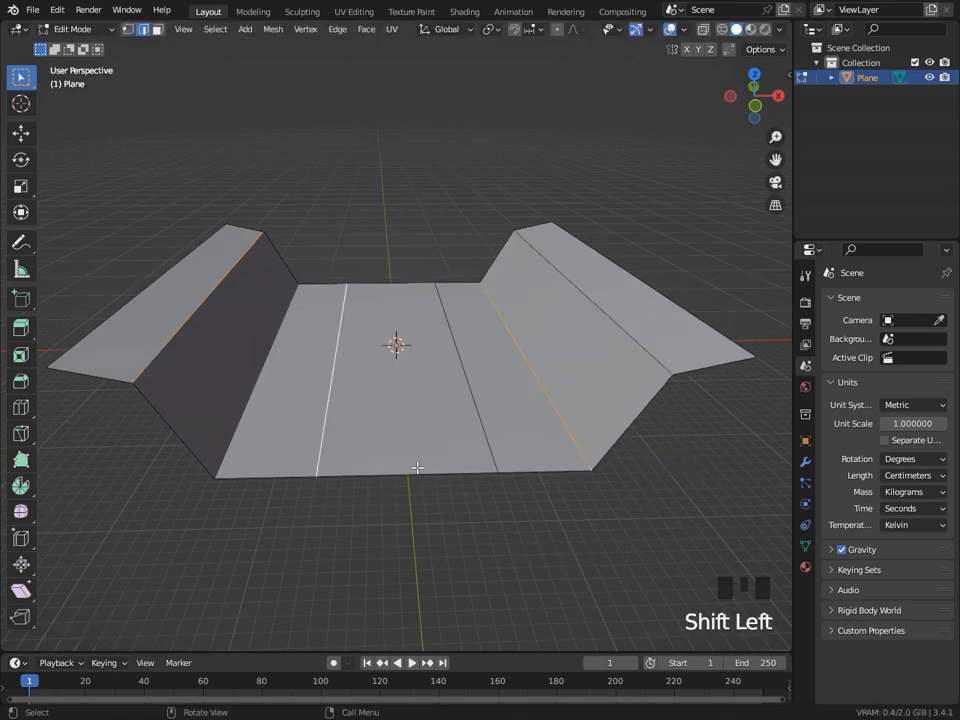
Add a centred lengthwise loop cut through the middle of the valley floor.
key(g)
right_click(401, 484)
key(ctrl+r)
click(401, 484)
right_click(401, 484)
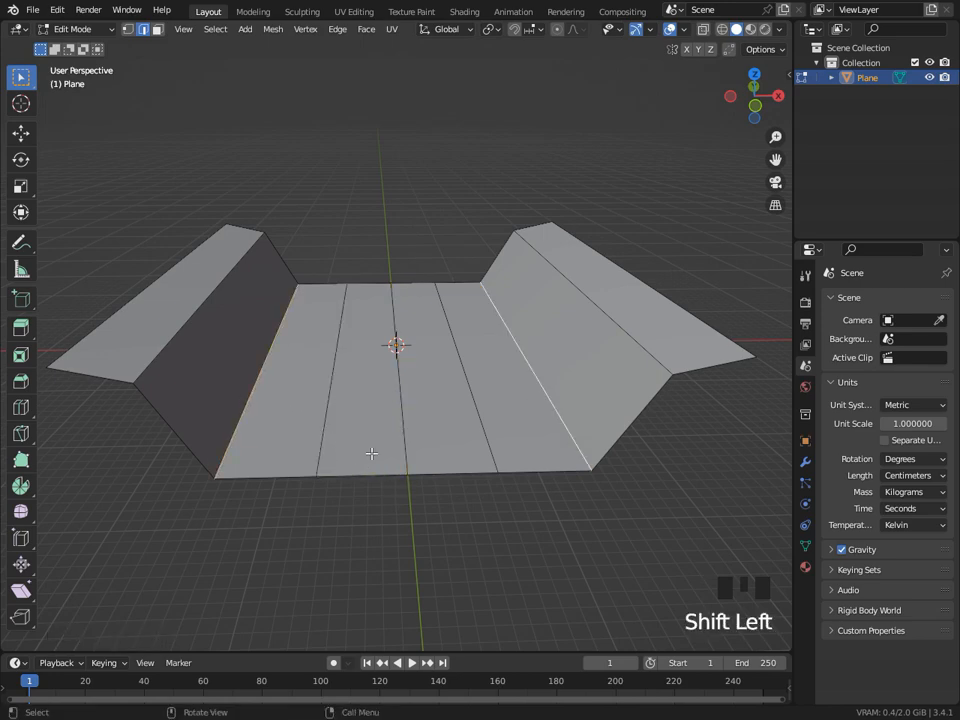
Raise the two outer edges of the valley floor along Z and scale them along X.
key(g)
key(z)
click(523, 384)
key(s)
key(x)
click(489, 336)
Scale the whole valley plane in Object Mode.
middle_drag(489, 336, 397, 337)
key(Tab)
key(s)
click(563, 498)
key(s)
key(Escape)
middle_drag(658, 564, 411, 386)
key(s)
key(Escape)
Subdivide the entire valley mesh with 26 cuts and return to Object Mode.
key(Tab)
scroll(499, 396, down, 3)
key(a)
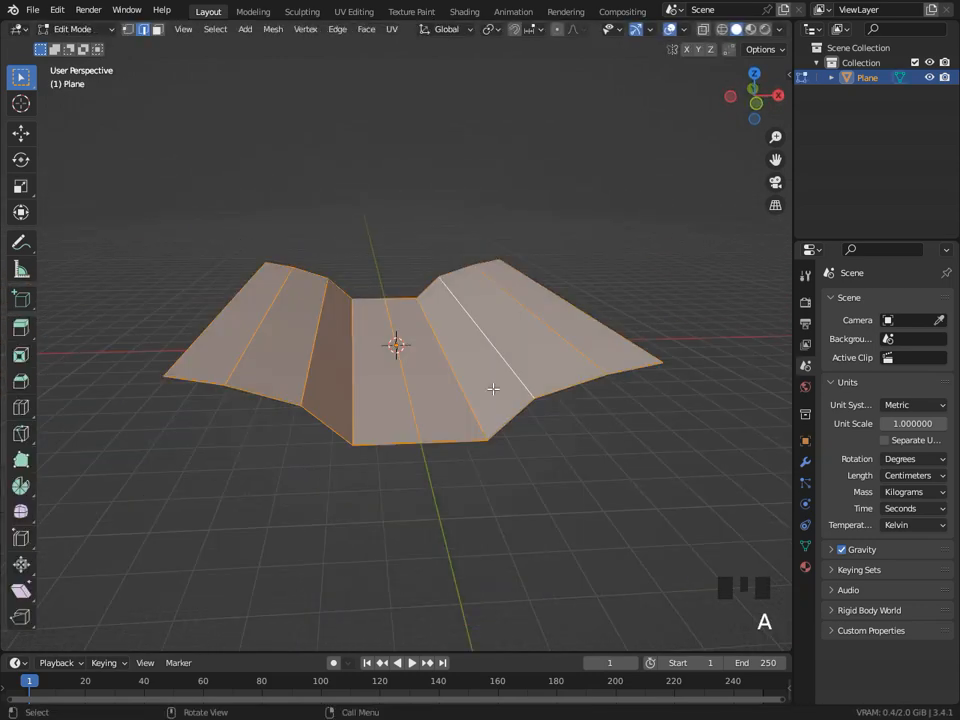
right_click(493, 388)
click(407, 266)
click(60, 636)
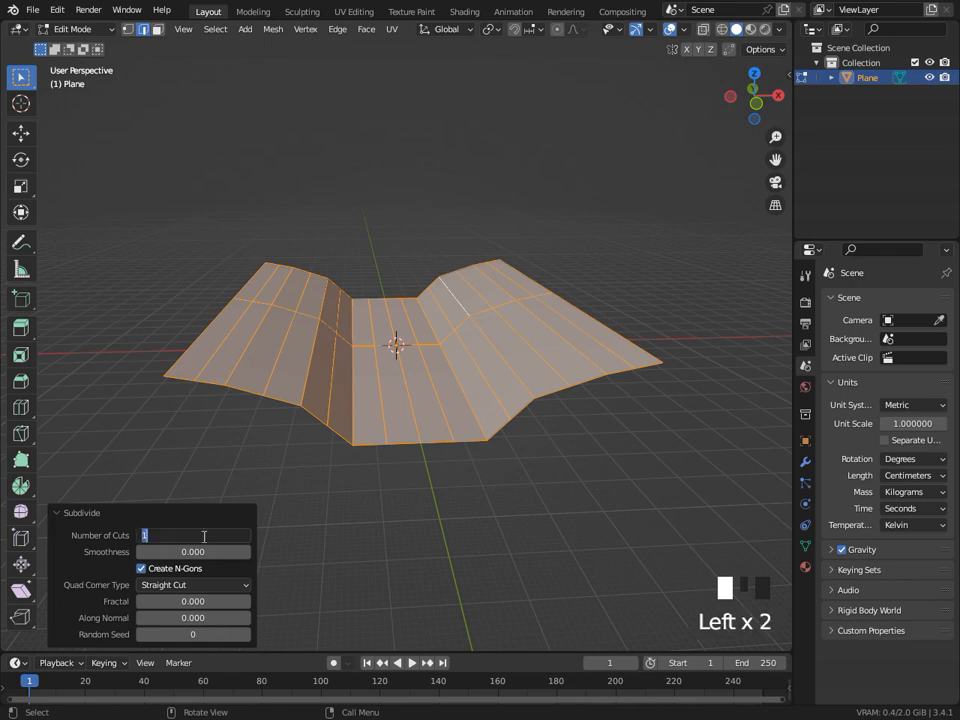
text(26)
key(Return)
key(Tab)
Switch to Sculpt Mode and make a Draw brush stroke along the foot of the negative-X slope.
middle_drag(229, 225, 180, 150)
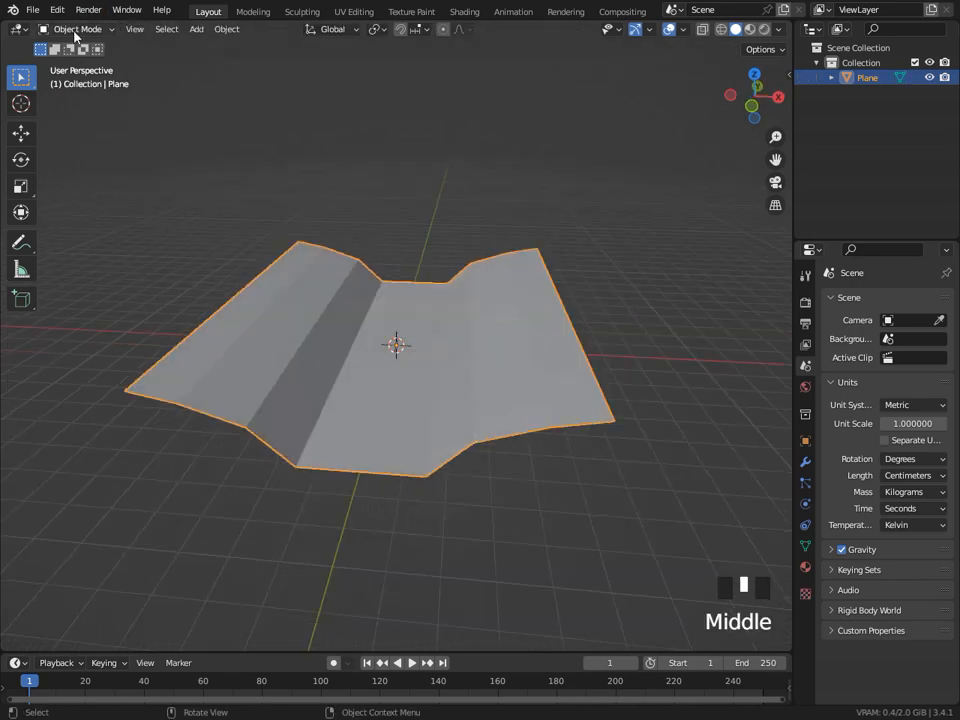
click(75, 29)
click(80, 79)
middle_drag(317, 388, 236, 489)
drag(236, 489, 267, 432)
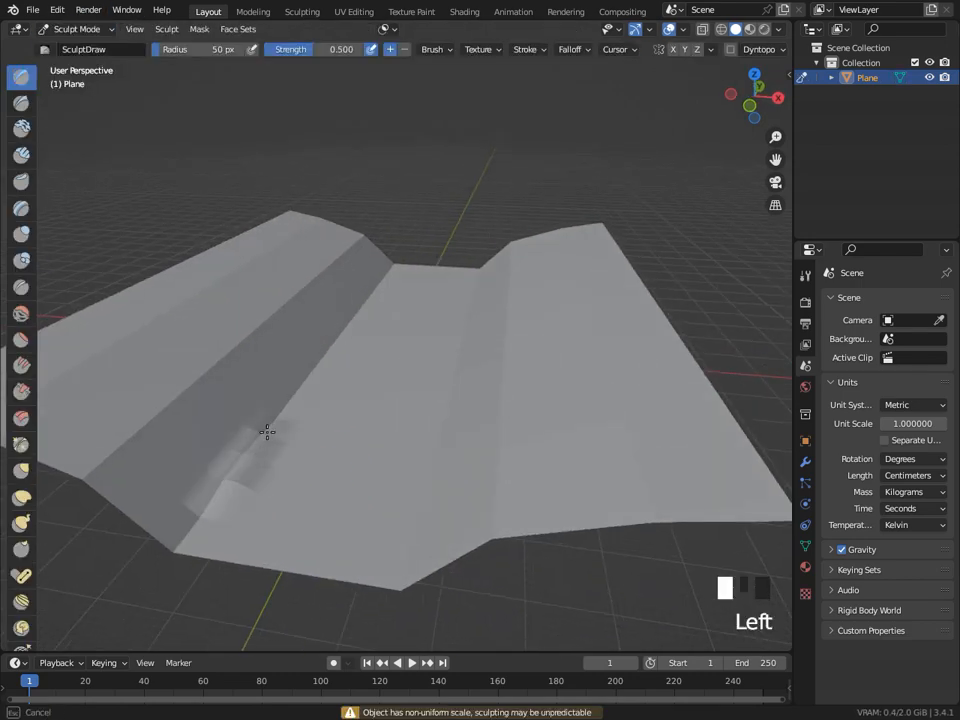
Subdivide the whole mesh once more with 1 cut in Edit Mode, then leave Edit Mode.
click(75, 29)
click(80, 62)
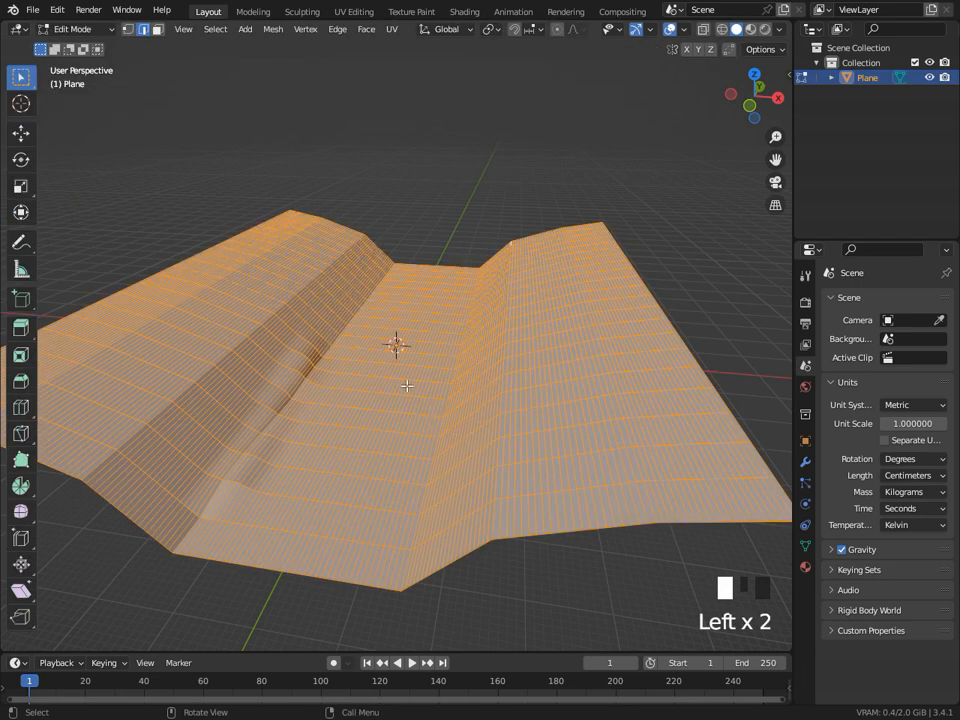
right_click(405, 268)
click(405, 266)
right_click(356, 270)
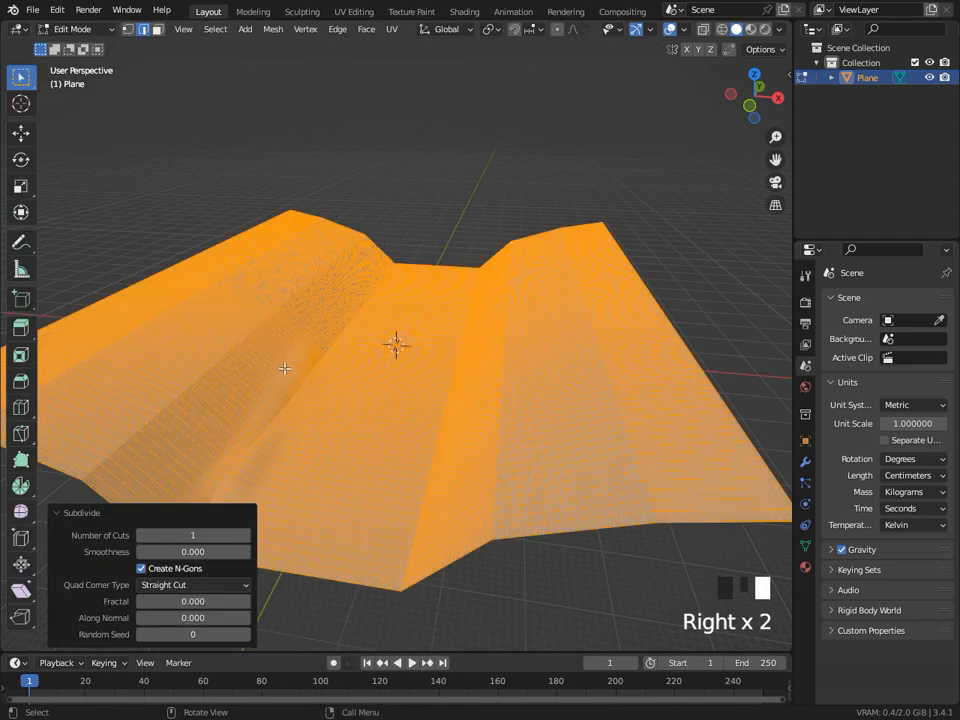
key(Tab)
Return to Sculpt Mode and sculpt bumps along the negative-X slope with the Draw brush at 50 px radius.
click(75, 29)
click(75, 79)
shift+middle_drag(251, 356, 247, 400)
click(247, 400)
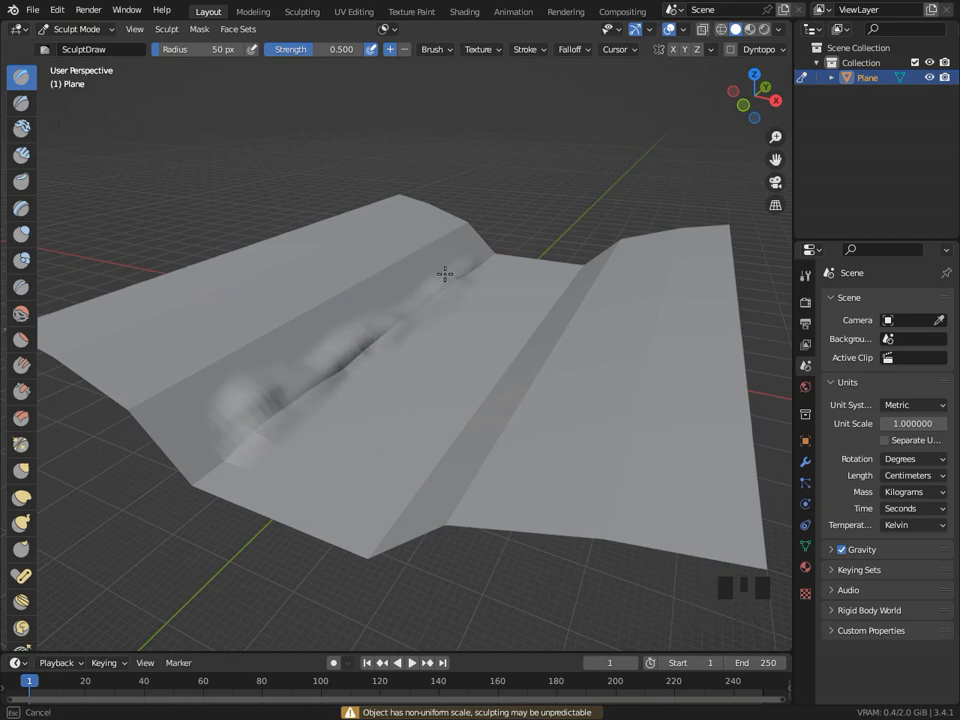
middle_drag(433, 293, 240, 459)
drag(240, 459, 333, 390)
middle_drag(369, 314, 380, 300)
drag(380, 300, 418, 237)
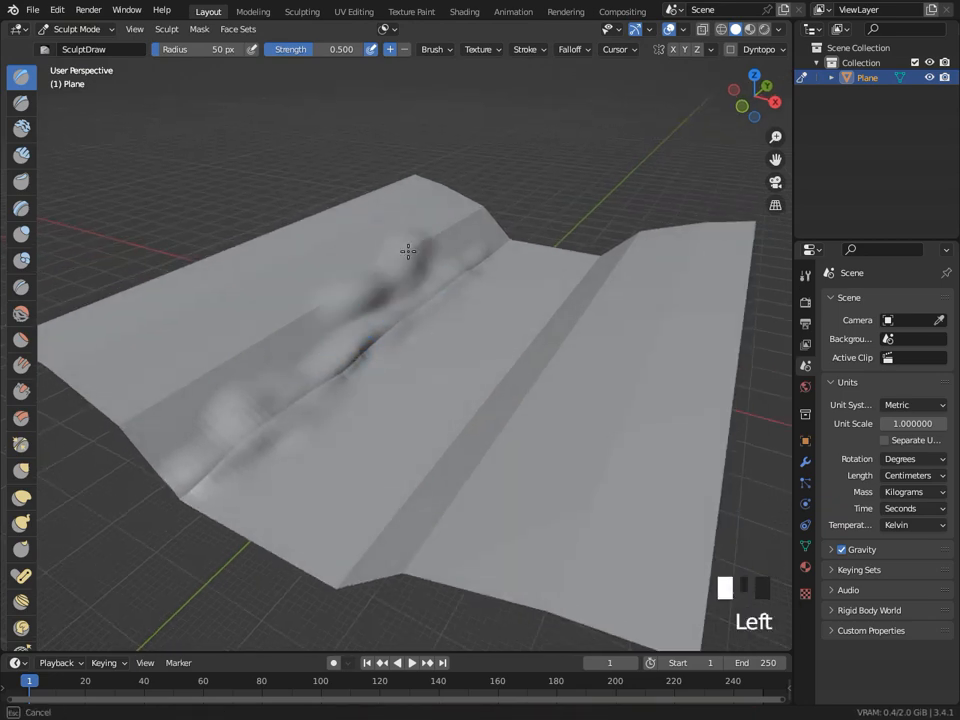
Build up rocky hill forms over the negative-X slope with the Clay brush.
click(20, 128)
drag(348, 333, 348, 333)
mouse_move(472, 242)
mouse_down()
mouse_move(441, 300)
mouse_move(334, 388)
mouse_move(255, 381)
mouse_move(409, 244)
mouse_up()
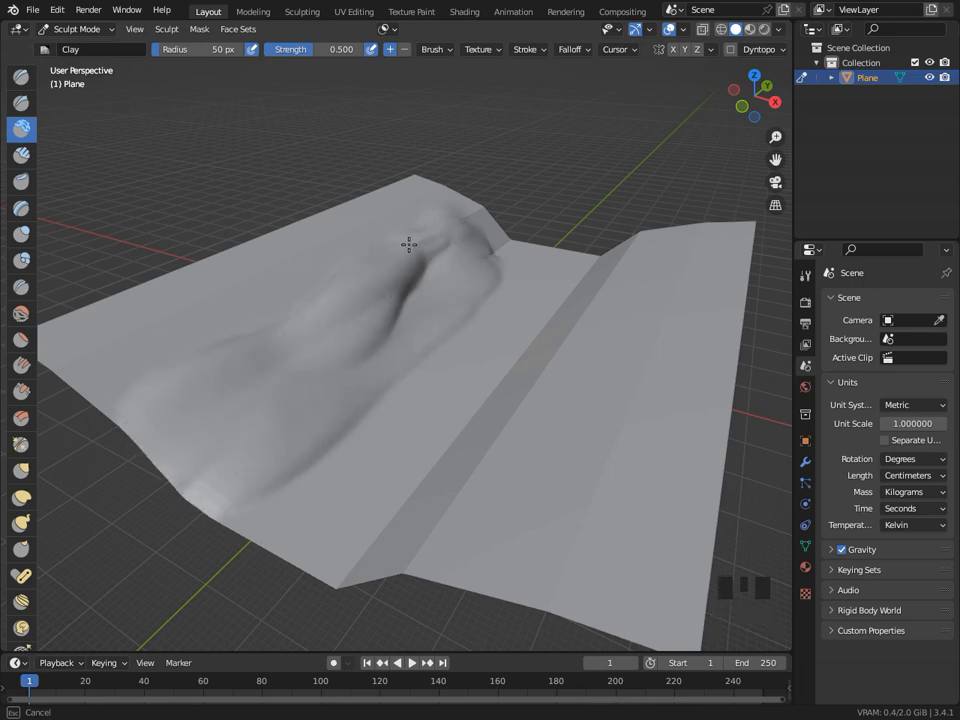
mouse_move(417, 287)
middle_down()
mouse_move(319, 319)
mouse_move(317, 294)
middle_up()
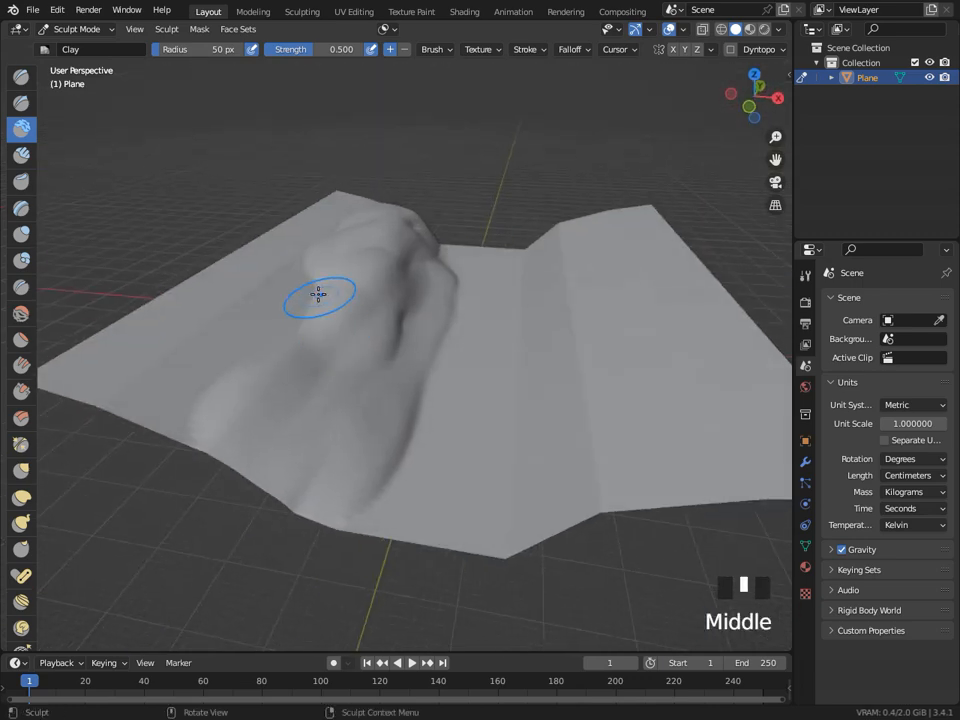
drag(317, 294, 240, 376)
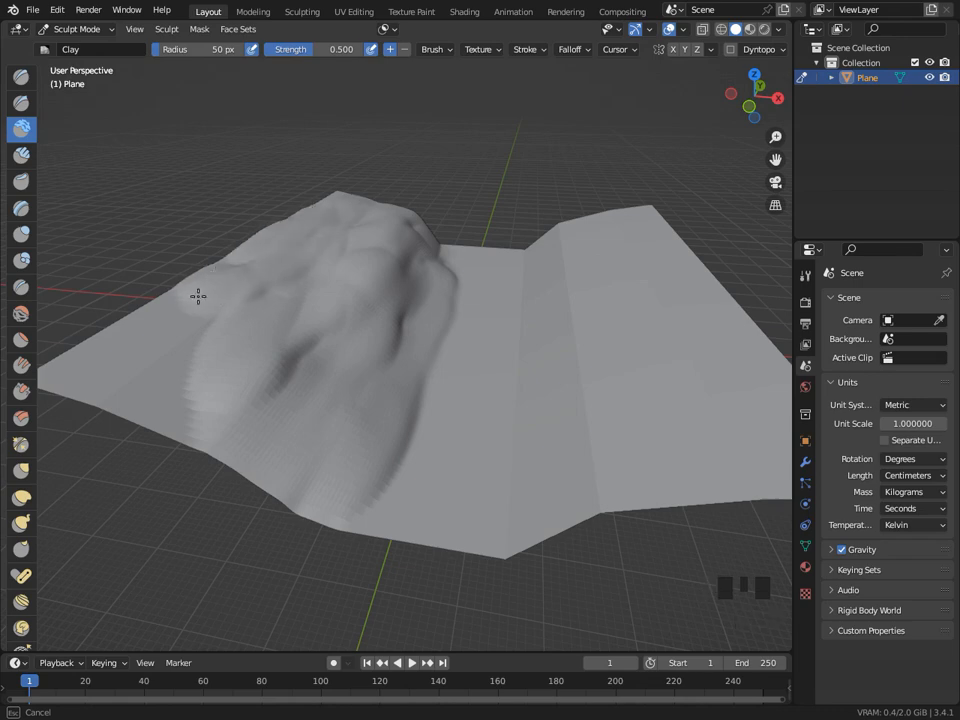
drag(198, 296, 194, 395)
Sculpt matching hill forms over the positive-X slope with the Clay brush.
middle_drag(222, 323, 563, 360)
click(563, 360)
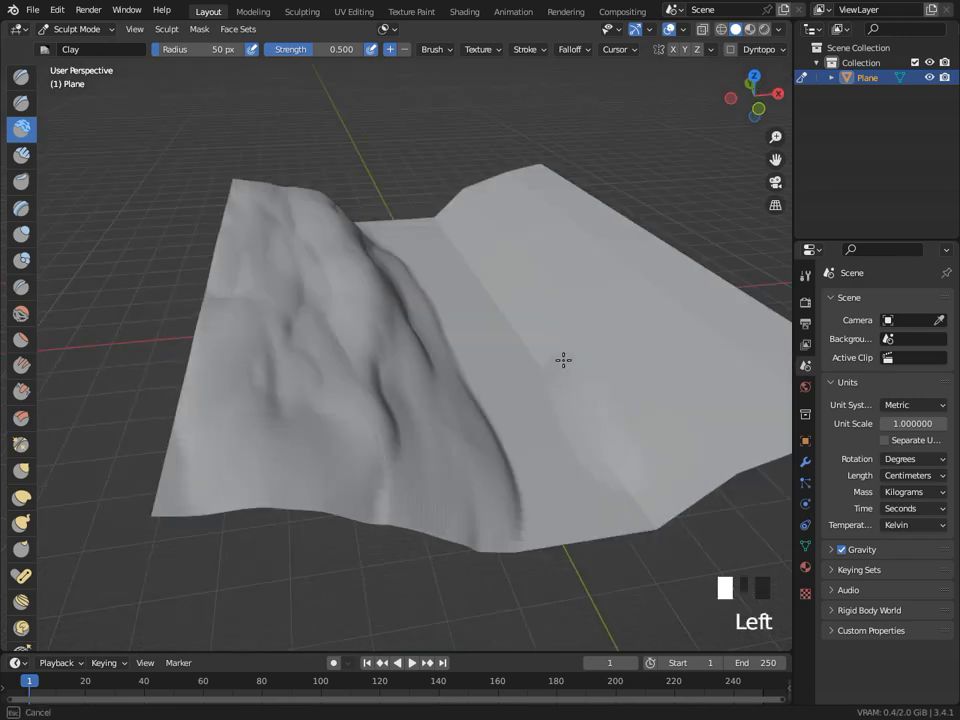
middle_drag(632, 475, 454, 321)
click(497, 315)
scroll(326, 281, down, 2)
shift+middle_drag(326, 281, 498, 369)
mouse_move(498, 369)
mouse_down()
mouse_move(474, 324)
mouse_move(321, 360)
mouse_move(234, 315)
mouse_move(446, 368)
mouse_move(549, 360)
mouse_move(369, 293)
mouse_up()
drag(172, 342, 546, 296)
mouse_move(546, 296)
middle_down()
mouse_move(343, 334)
mouse_move(386, 339)
mouse_move(204, 273)
middle_up()
click(204, 273)
drag(277, 369, 467, 547)
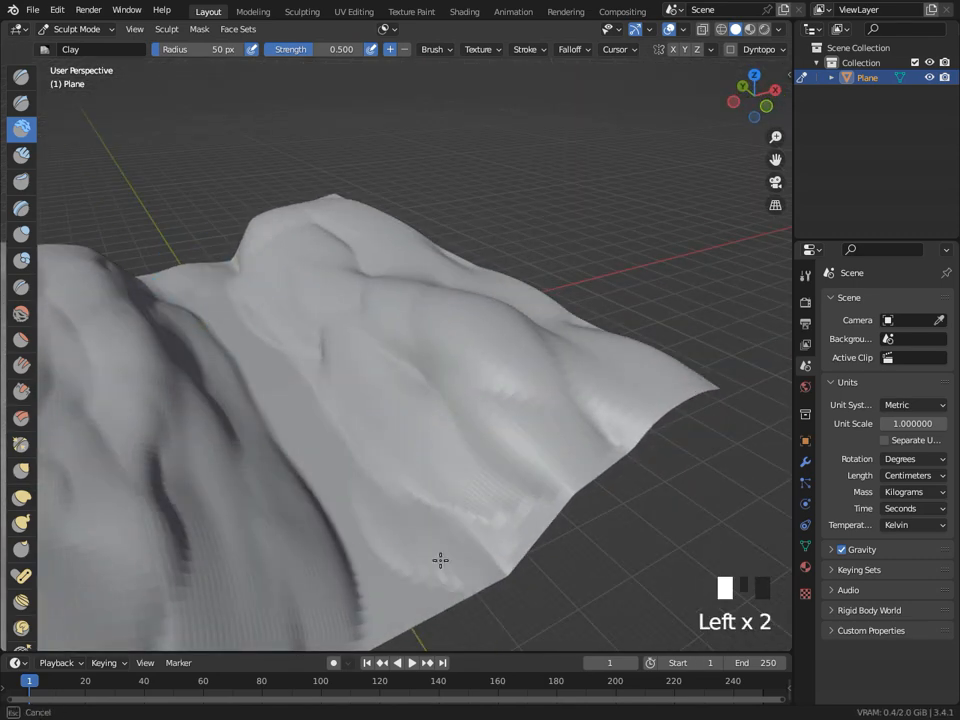
Smooth the sculpted ridges and grooves of the positive-X slope.
middle_drag(539, 362, 583, 302)
shift+drag(583, 302, 529, 351)
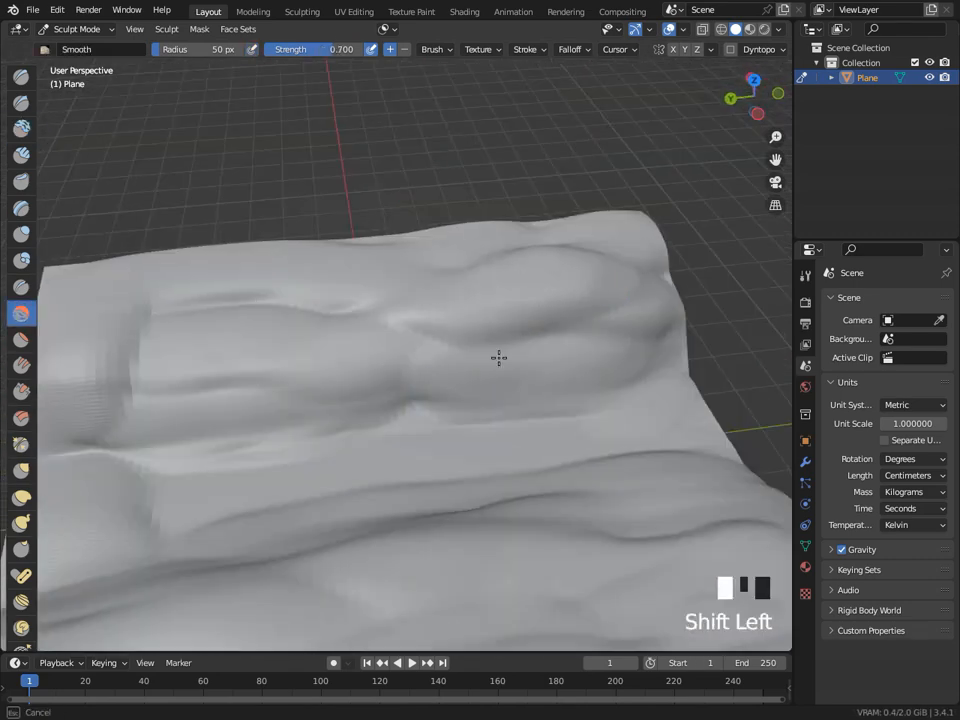
shift+drag(498, 260, 487, 294)
scroll(487, 294, down, 2)
middle_drag(487, 294, 482, 260)
shift+drag(482, 260, 452, 349)
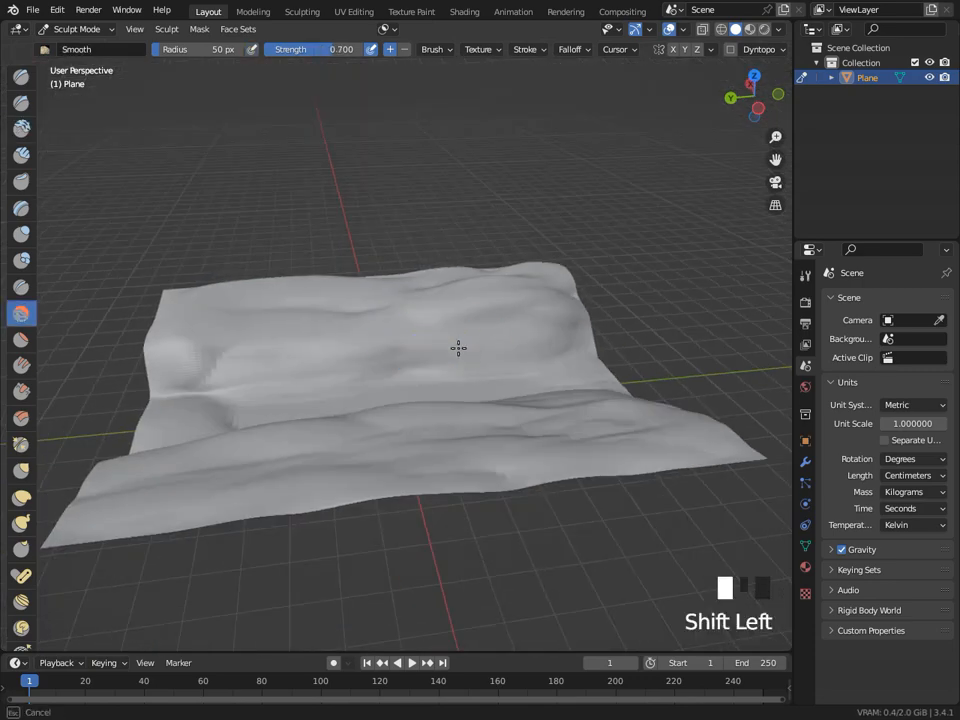
middle_drag(527, 268, 530, 308)
shift+drag(530, 308, 528, 271)
shift+drag(313, 292, 214, 306)
Smooth the sculpted ridges of the negative-X slope.
mouse_move(250, 310)
middle_down()
mouse_move(534, 358)
mouse_move(520, 315)
middle_up()
scroll(504, 418, down, 1)
shift+drag(504, 418, 594, 369)
middle_drag(594, 369, 640, 370)
mouse_move(450, 362)
middle_down()
mouse_move(507, 369)
mouse_move(150, 470)
middle_up()
shift+drag(150, 470, 145, 477)
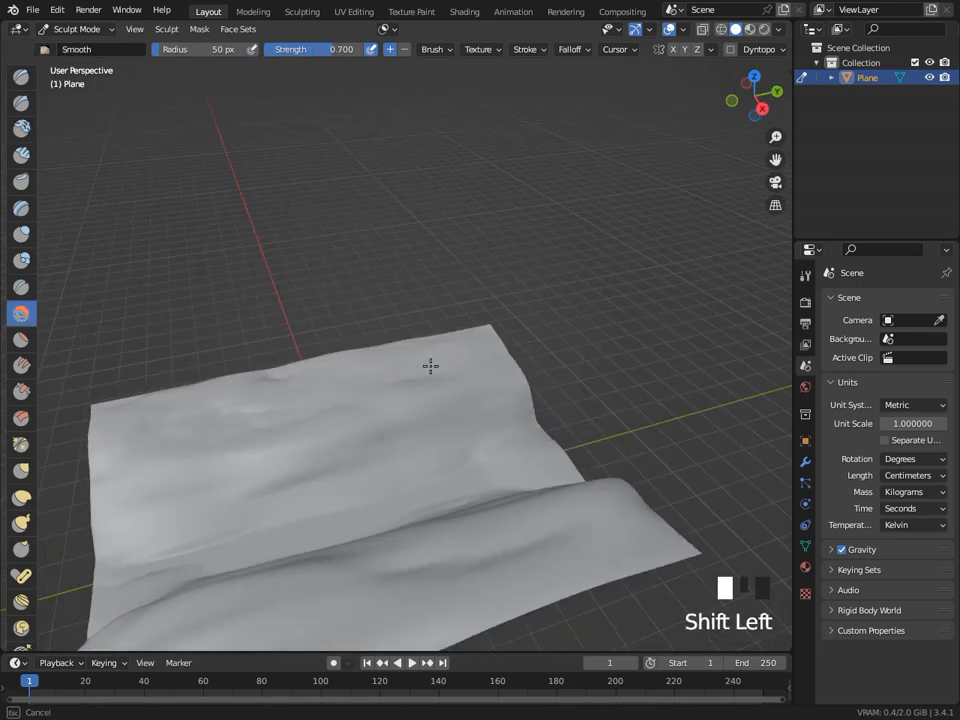
mouse_move(265, 432)
middle_down()
mouse_move(493, 349)
mouse_move(459, 504)
middle_up()
shift+drag(459, 504, 394, 430)
mouse_move(394, 430)
middle_down()
mouse_move(390, 385)
mouse_move(430, 372)
middle_up()
Carve small dents into the negative-X slope with the Draw Sharp brush in subtract mode and soften them.
click(22, 104)
middle_drag(310, 385, 375, 358)
scroll(375, 358, up, 3)
mouse_move(264, 448)
mouse_down()
mouse_move(268, 435)
mouse_move(272, 446)
mouse_up()
middle_drag(272, 446, 359, 486)
shift+drag(359, 486, 326, 518)
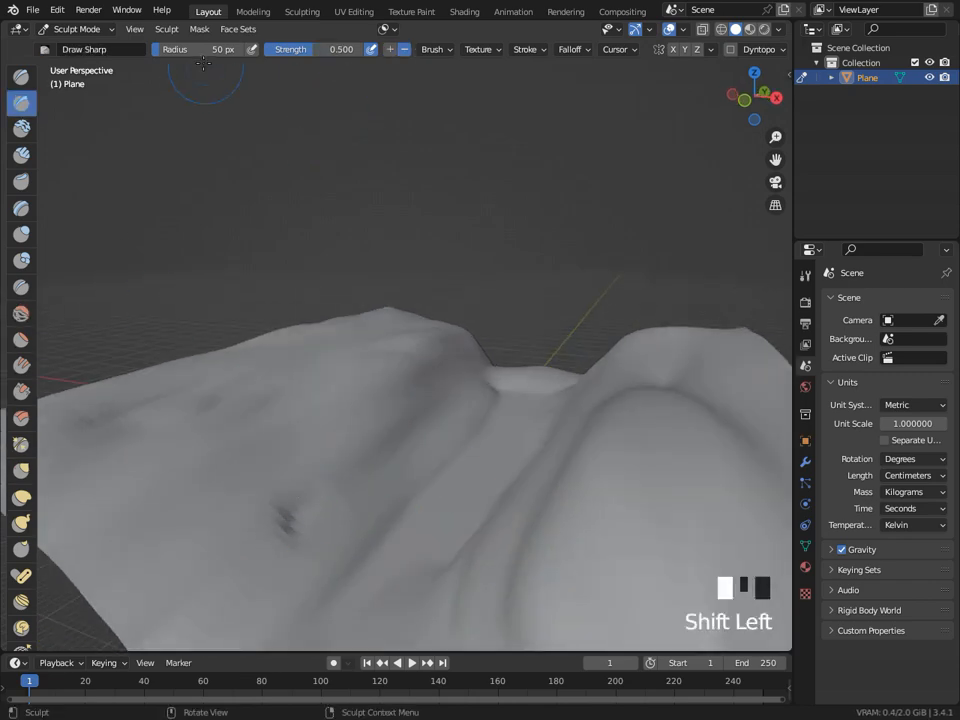
Reduce the brush radius to 34 px and smooth around the dents on the negative-X slope.
middle_drag(375, 441, 230, 462)
shift+drag(230, 462, 235, 468)
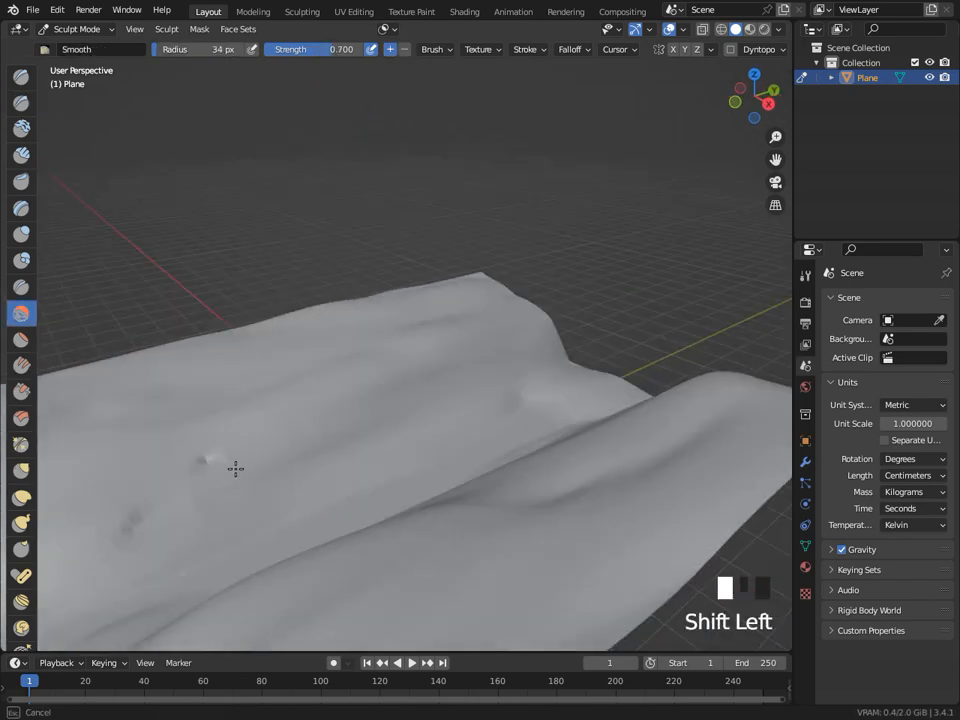
shift+drag(314, 457, 431, 429)
Carve a winding channel along the valley floor with Draw Sharp at 34 px and smooth its edges.
mouse_move(431, 429)
middle_down()
mouse_move(551, 439)
mouse_move(563, 528)
middle_up()
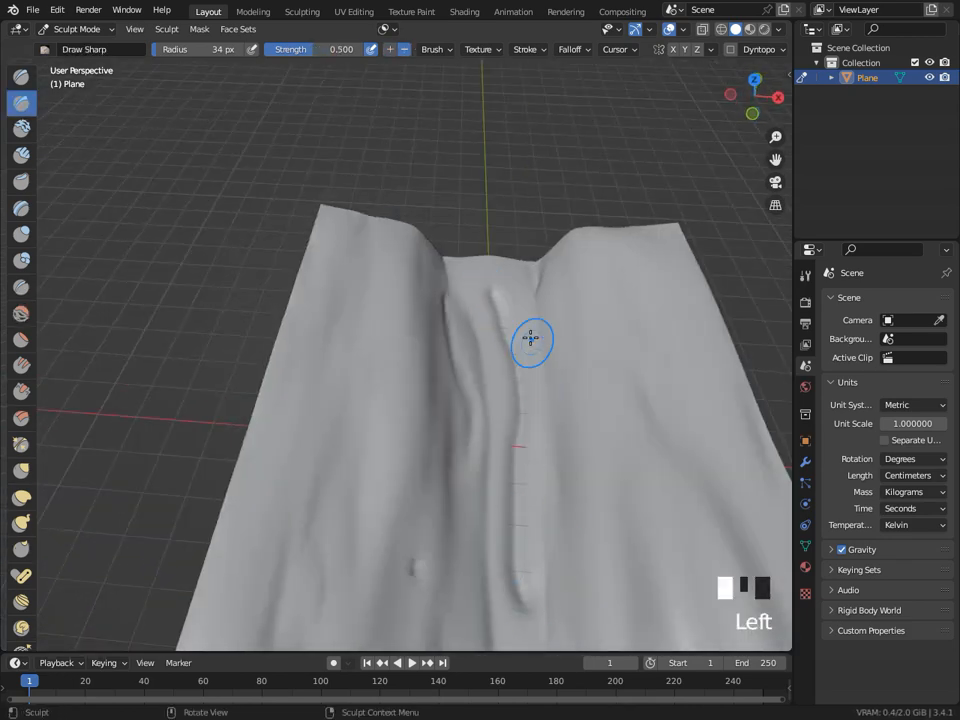
drag(530, 340, 499, 519)
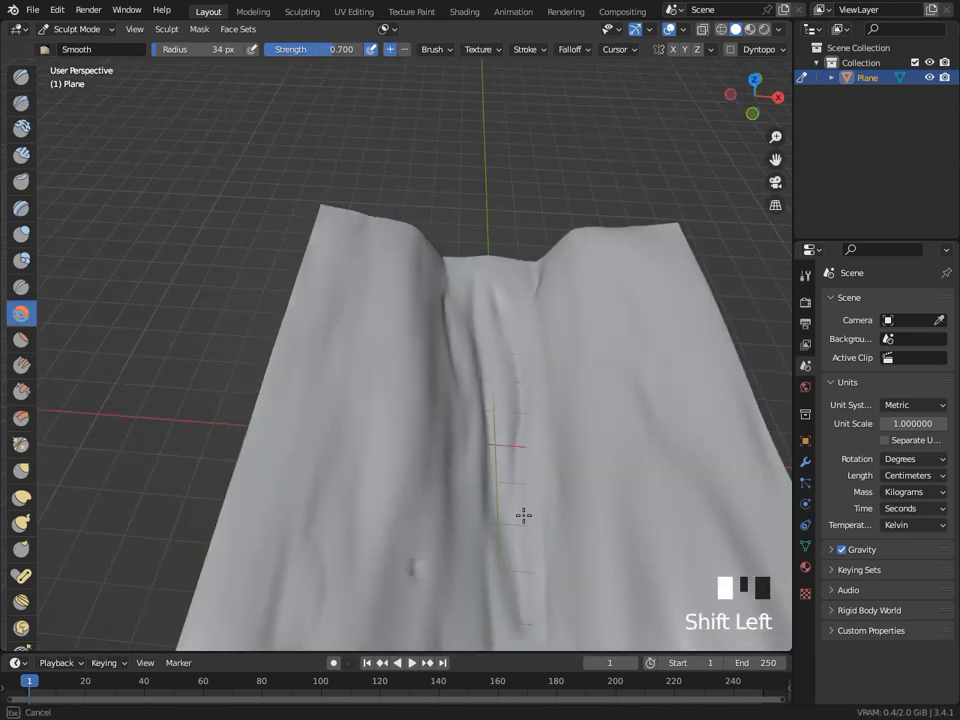
mouse_move(558, 533)
middle_down()
mouse_move(534, 413)
mouse_move(515, 486)
middle_up()
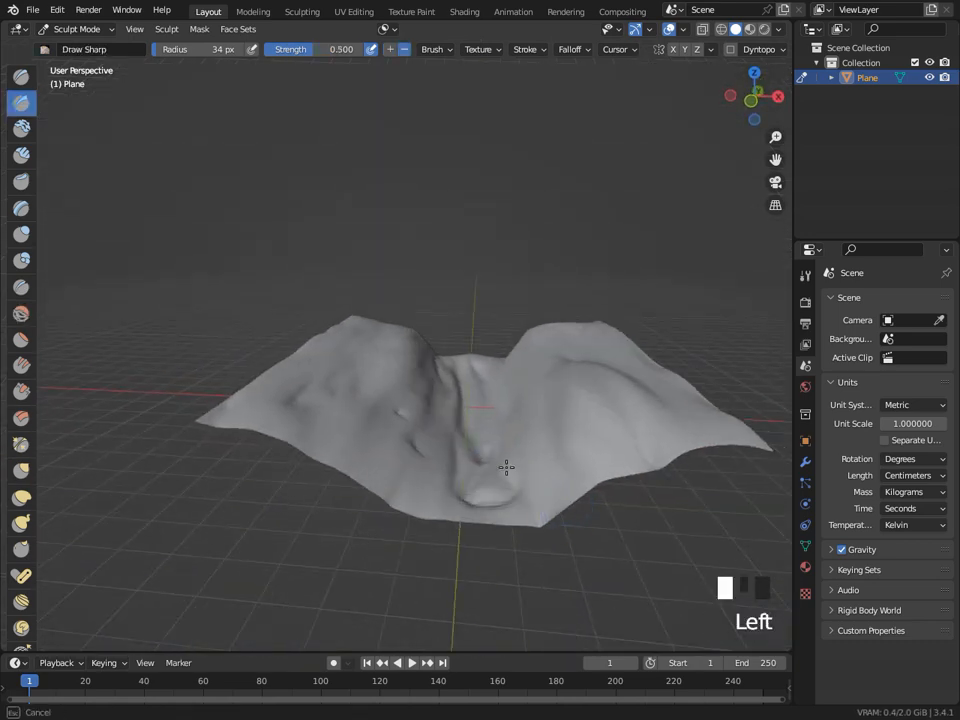
shift+drag(506, 467, 495, 495)
mouse_move(485, 476)
middle_down()
mouse_move(443, 469)
mouse_move(505, 376)
mouse_move(496, 394)
middle_up()
Switch to Object Mode and move the terrain along Z.
click(62, 30)
click(68, 49)
key(g)
key(z)
click(565, 412)
Apply smooth shading to the terrain.
middle_drag(565, 412, 522, 388)
right_click(553, 396)
click(553, 396)
Add a camera and align it to the current view looking down the valley.
scroll(551, 399, up, 2)
key(shift+a)
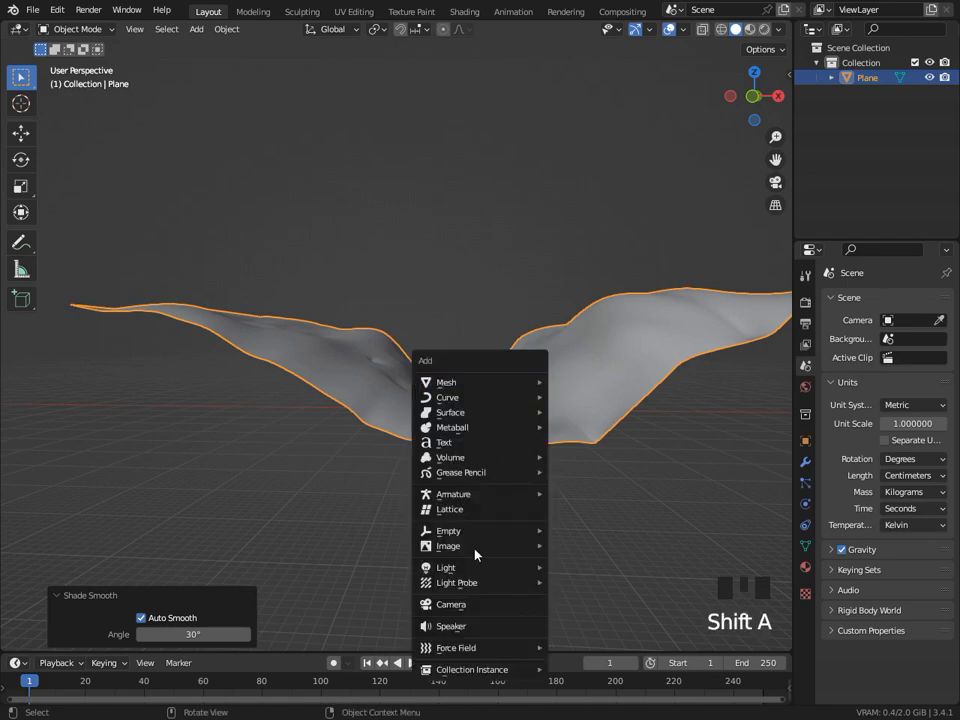
click(463, 602)
shift+middle_drag(538, 433, 507, 416)
scroll(511, 424, down, 2)
key(ctrl+alt+KP_0)
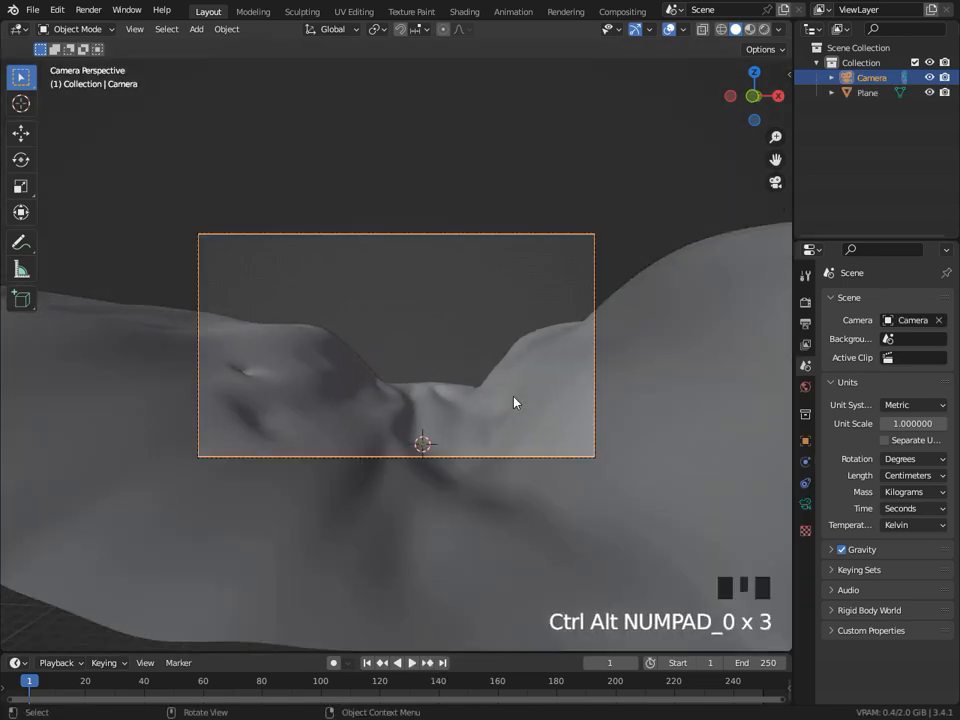
Lower the camera about 224 cm along Z.
key(g)
middle_click(637, 549)
click(641, 556)
Set the camera's focal length to 32 mm.
click(805, 504)
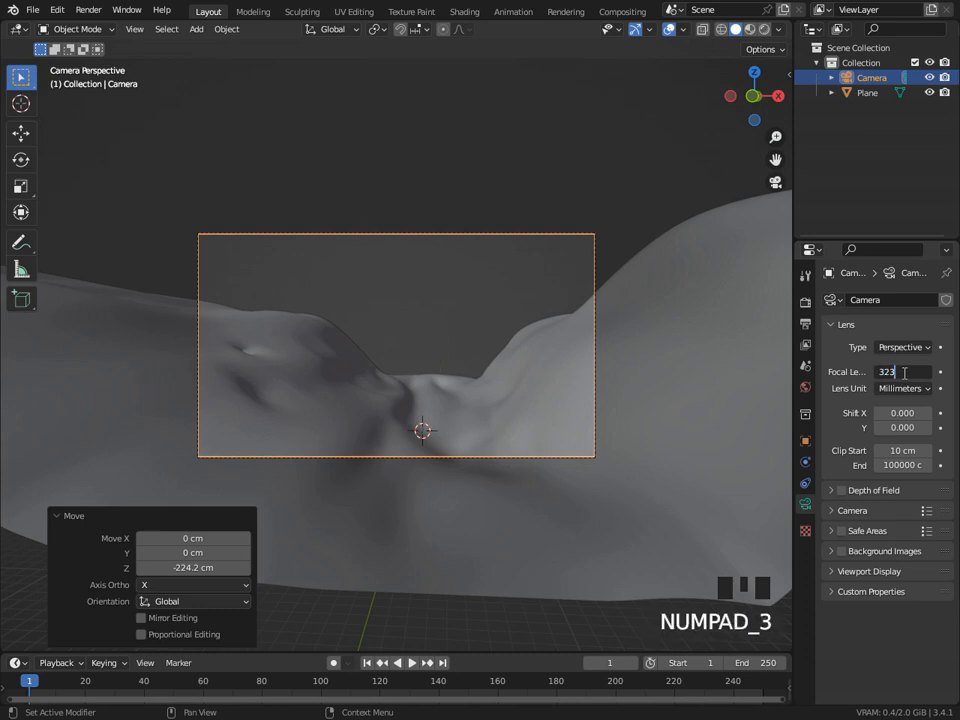
key(BackSpace)
key(Return)
Pull the camera back along Y, lower it about 103 cm along Z and refine its position to frame the valley.
key(g)
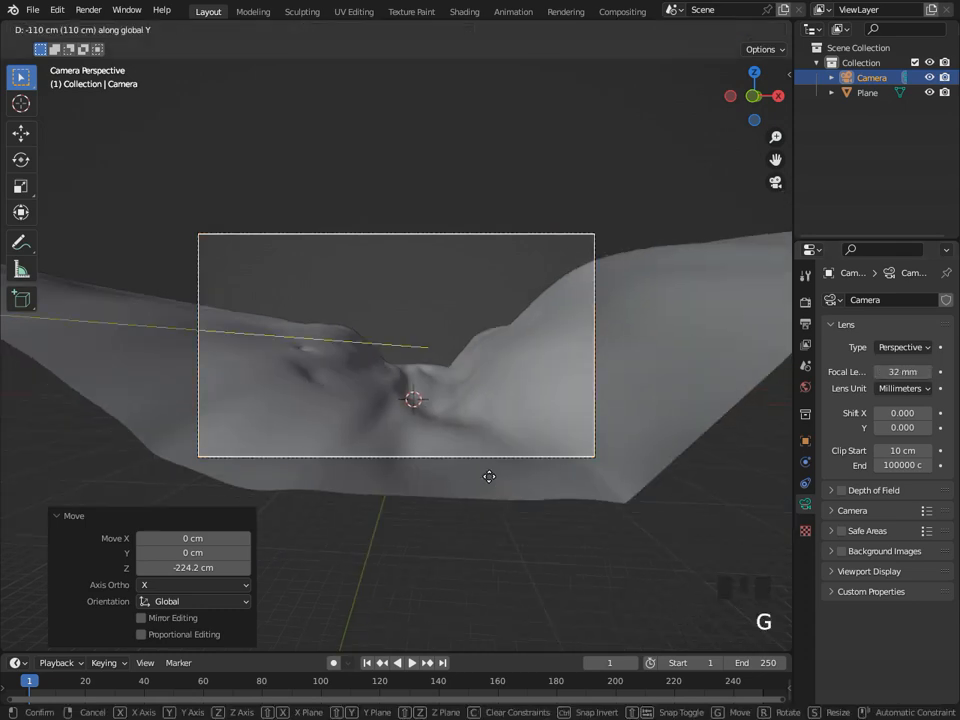
key(g)
click(582, 590)
scroll(439, 491, up, 4)
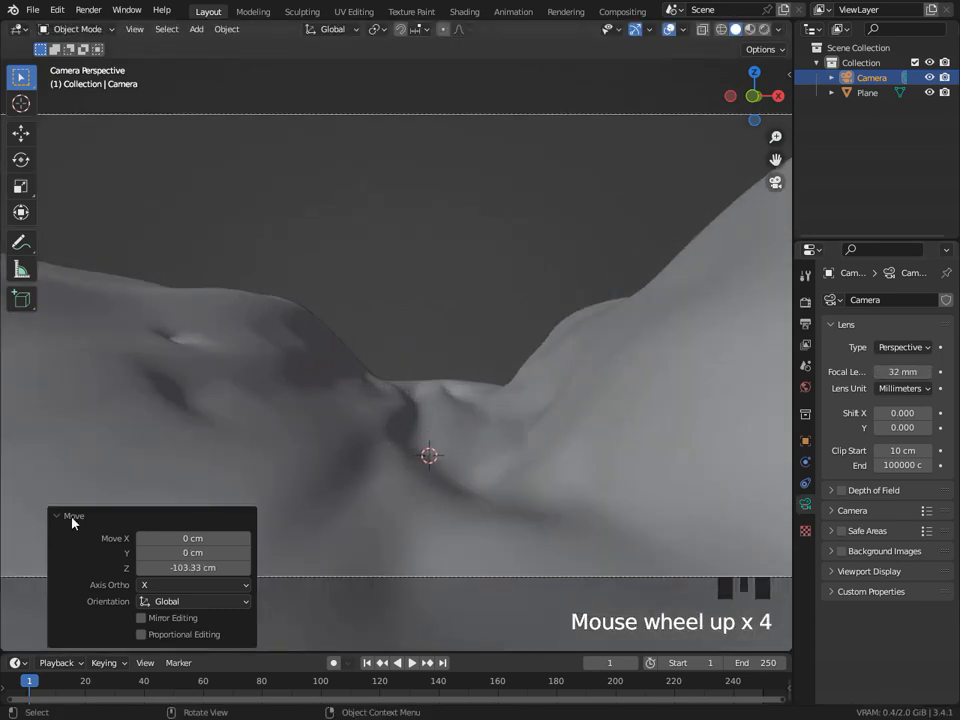
scroll(439, 491, down, 3)
key(g)
click(702, 561)
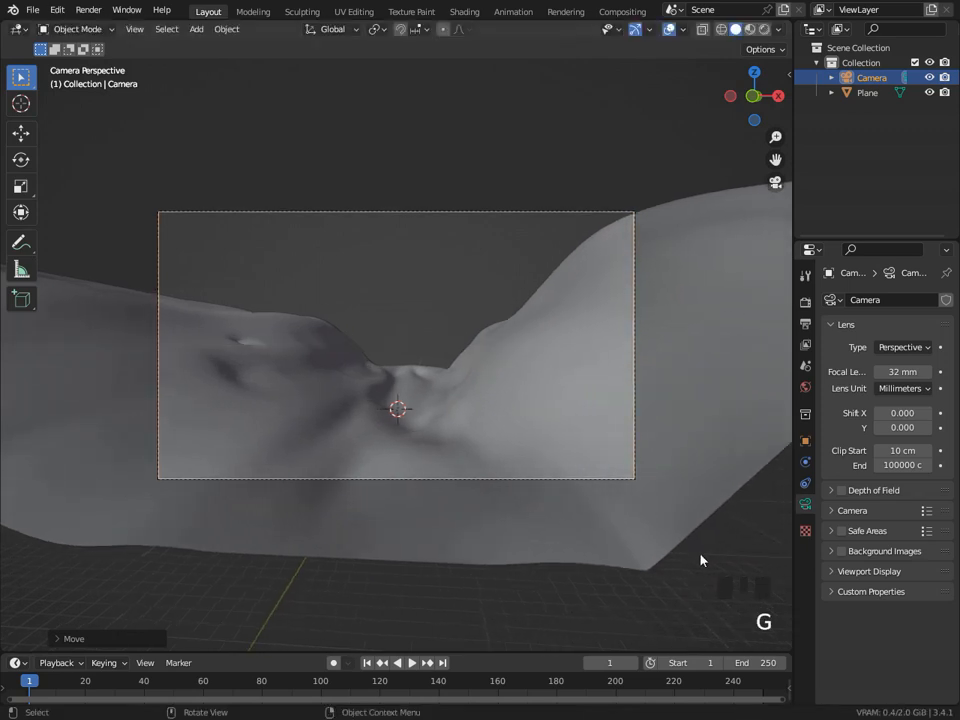
Turn the outliner area into a second 3D viewport showing the camera view, with gizmos and overlays hidden.
click(812, 36)
click(320, 48)
key(KP_0)
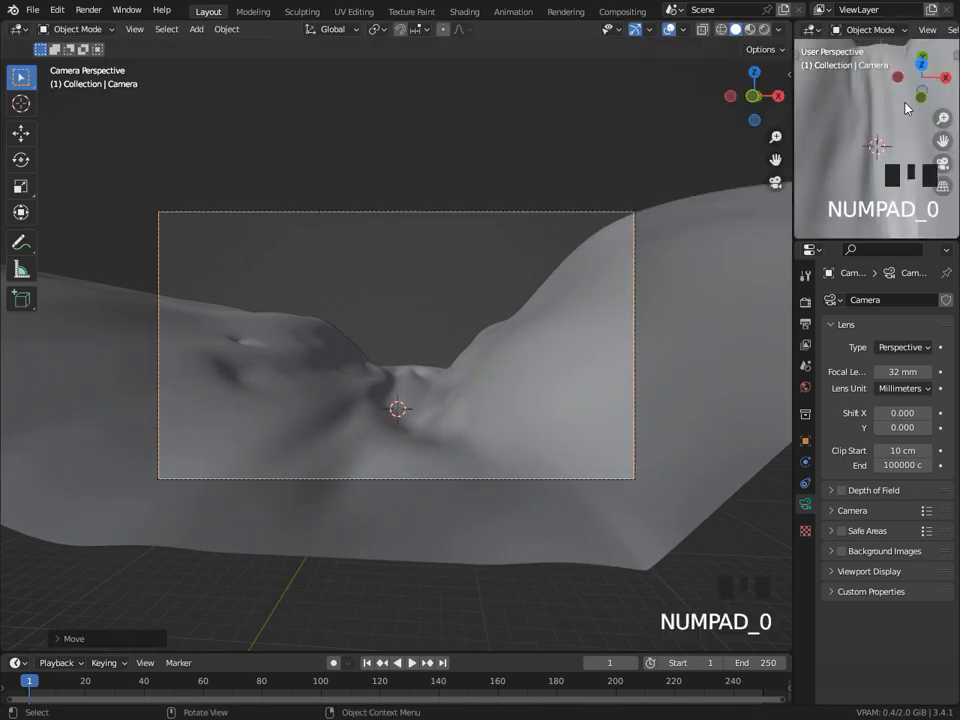
scroll(880, 150, down, 6)
scroll(931, 33, down, 4)
click(885, 31)
click(851, 32)
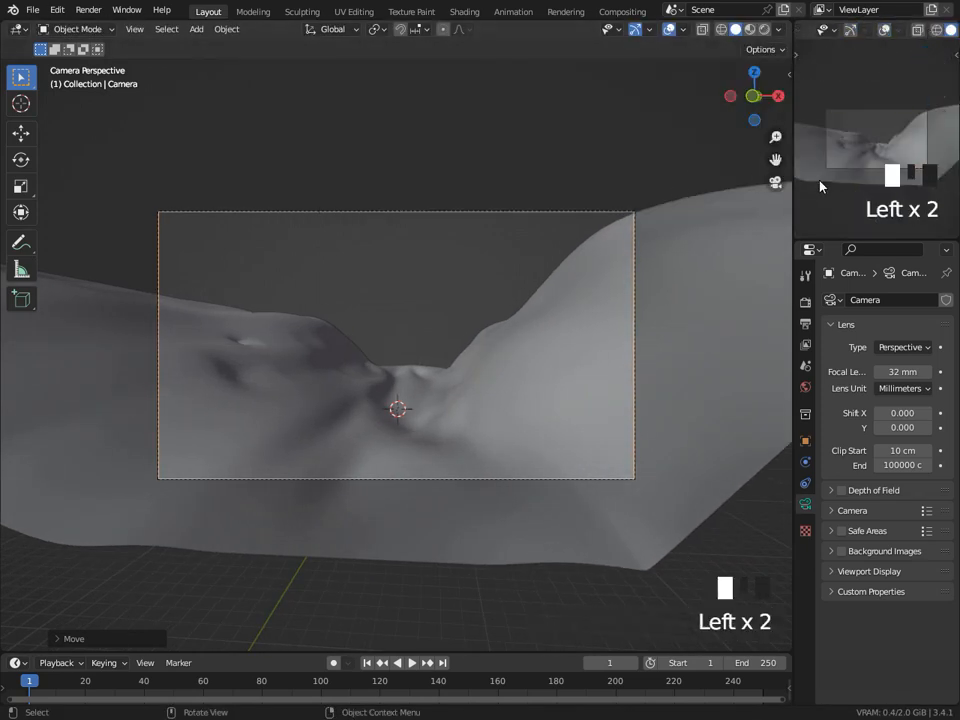
Widen the camera preview viewport and its column so the camera frame is shown larger.
scroll(820, 185, up, 3)
drag(793, 178, 640, 185)
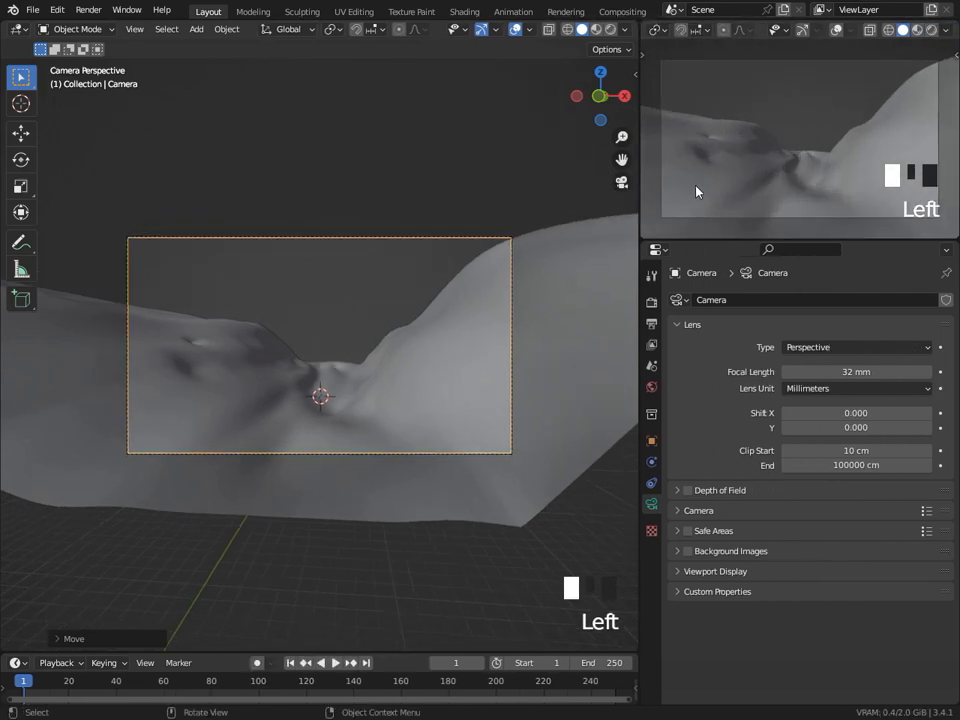
middle_drag(420, 465, 311, 450)
key(KP_0)
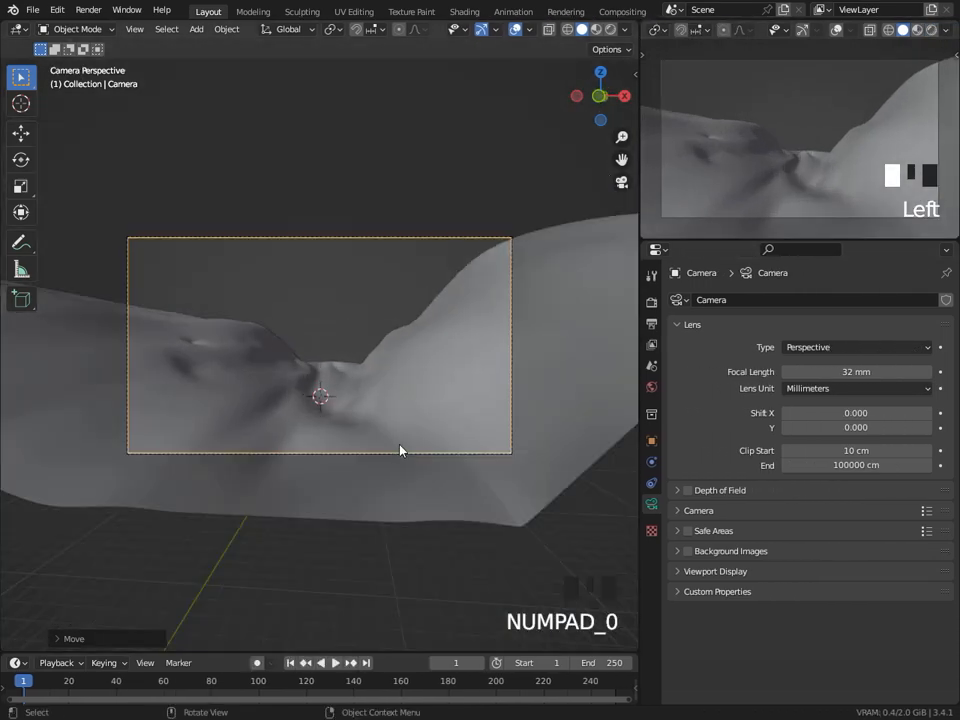
Nudge the camera and raise it along Z above the valley floor.
key(g)
click(367, 469)
key(g)
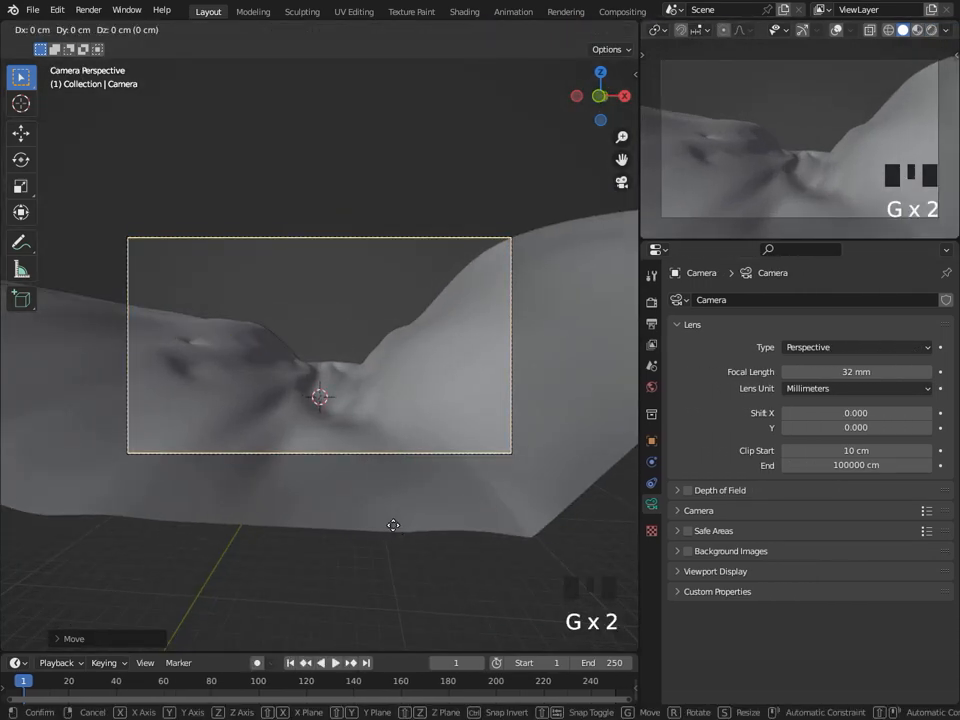
key(z)
click(422, 101)
Move the camera forward along Y to the front edge of the terrain.
middle_drag(378, 285, 433, 351)
scroll(433, 351, down, 6)
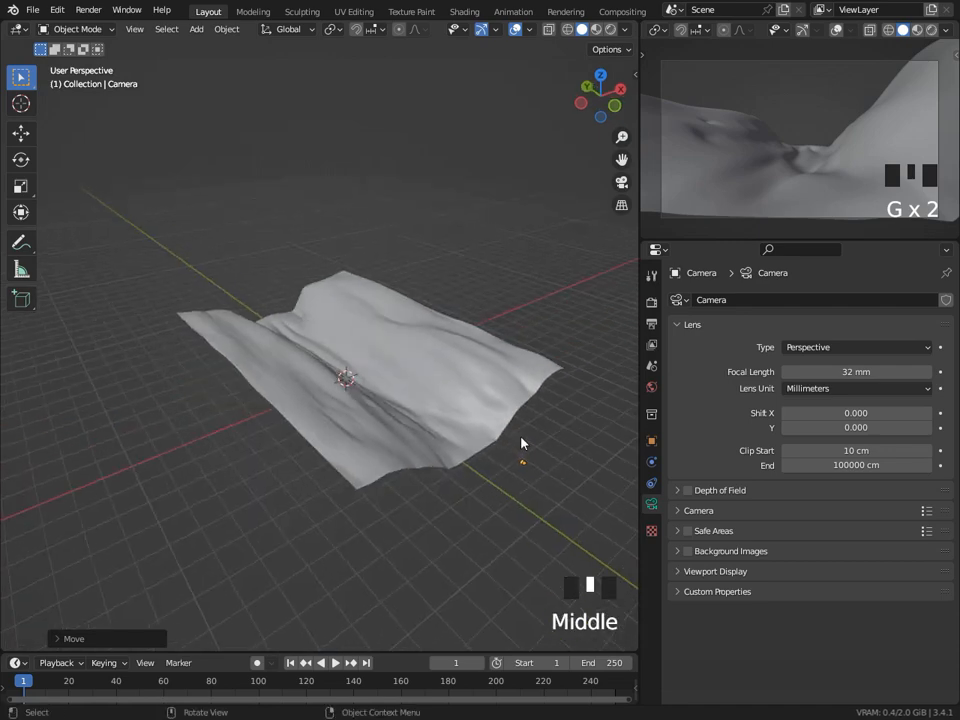
key(g)
key(y)
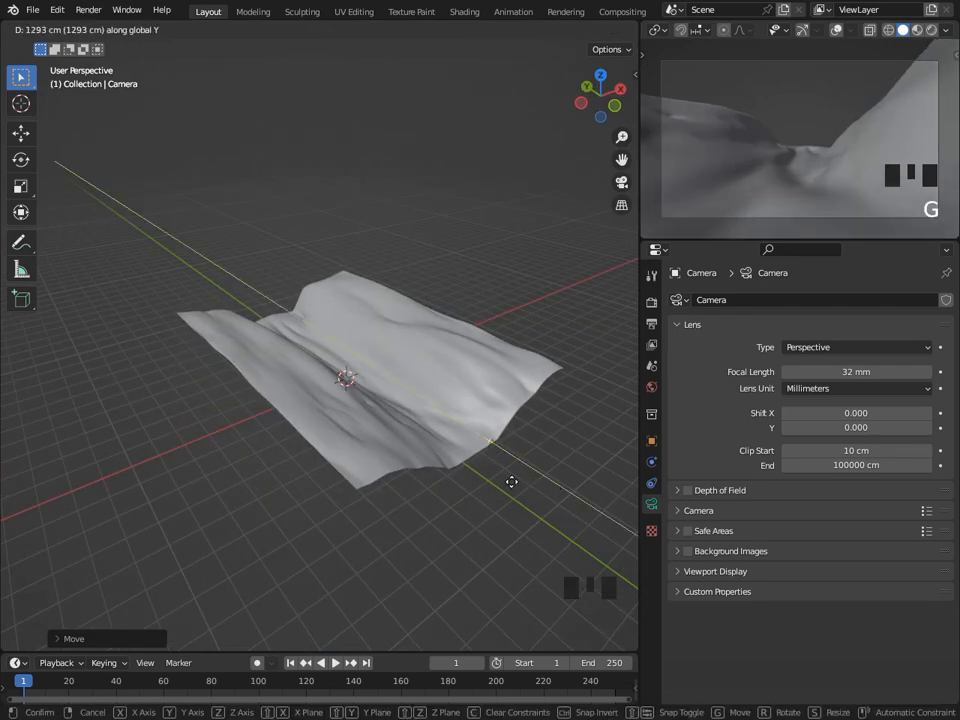
click(522, 493)
Fine-tune the camera's height along Z and its distance along Y while looking through the camera.
key(KP_0)
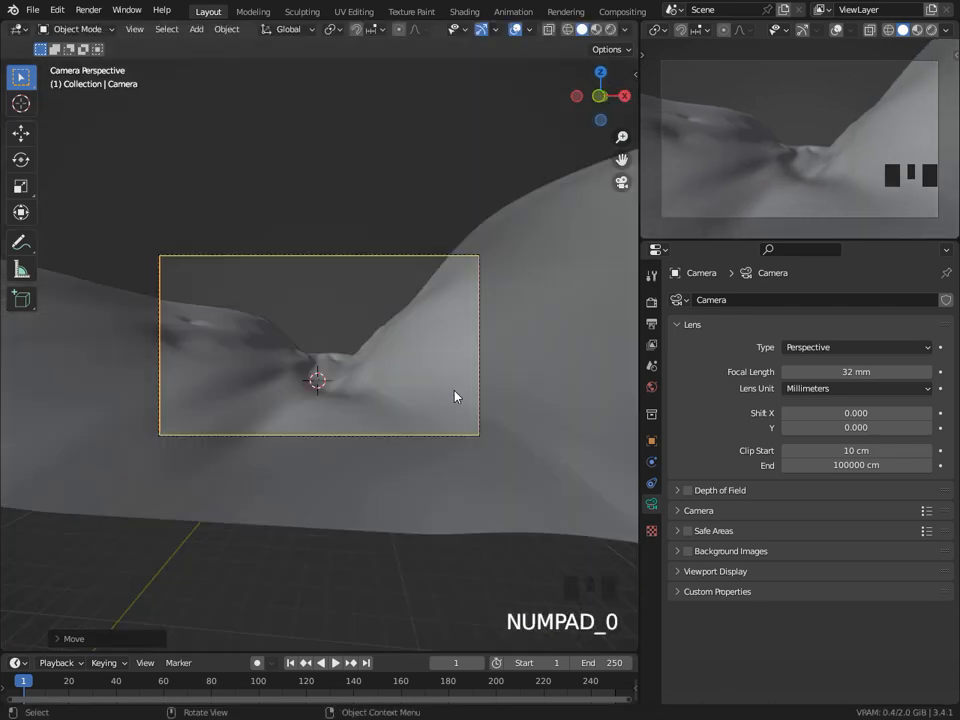
key(g)
key(z)
click(464, 385)
key(g)
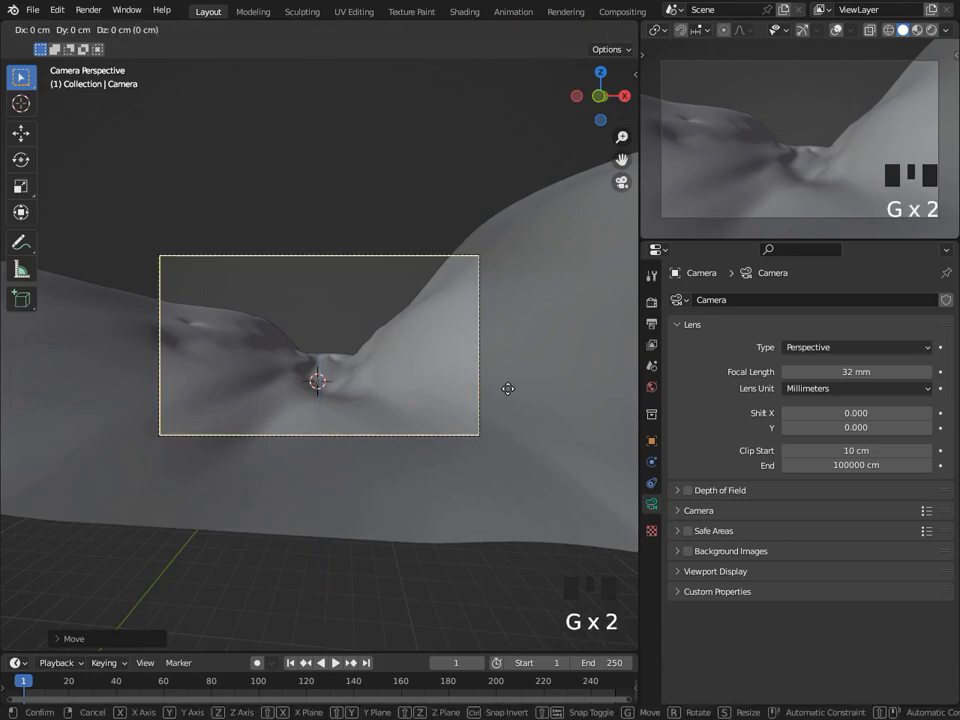
key(y)
click(434, 590)
Turn the properties area into a Shader Editor and hide its sidebar.
middle_drag(434, 590, 305, 348)
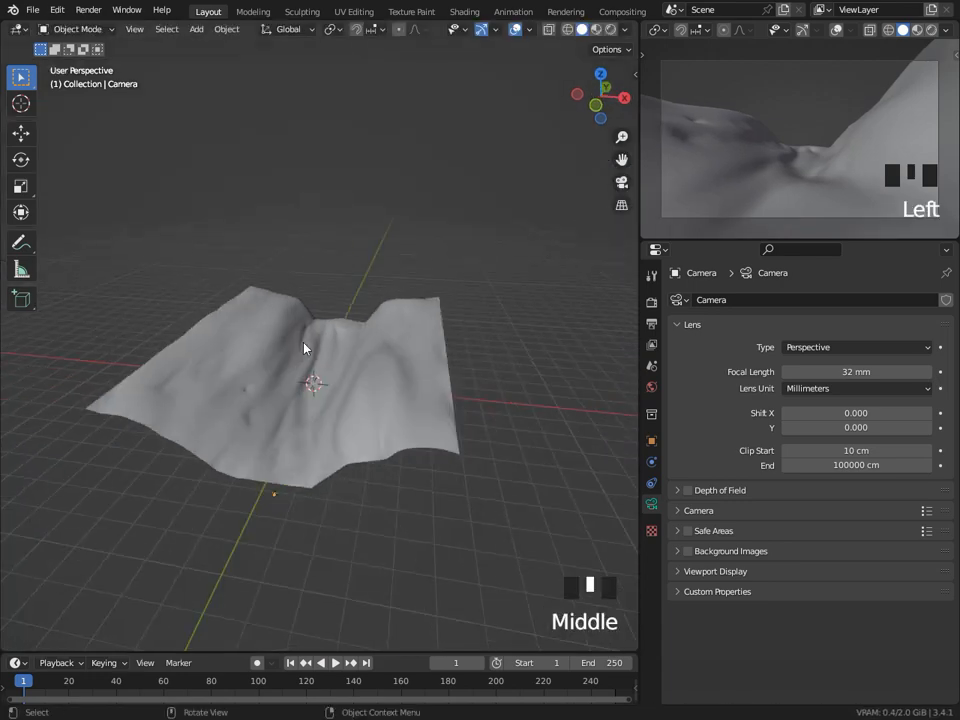
scroll(274, 382, up, 2)
click(656, 249)
click(171, 391)
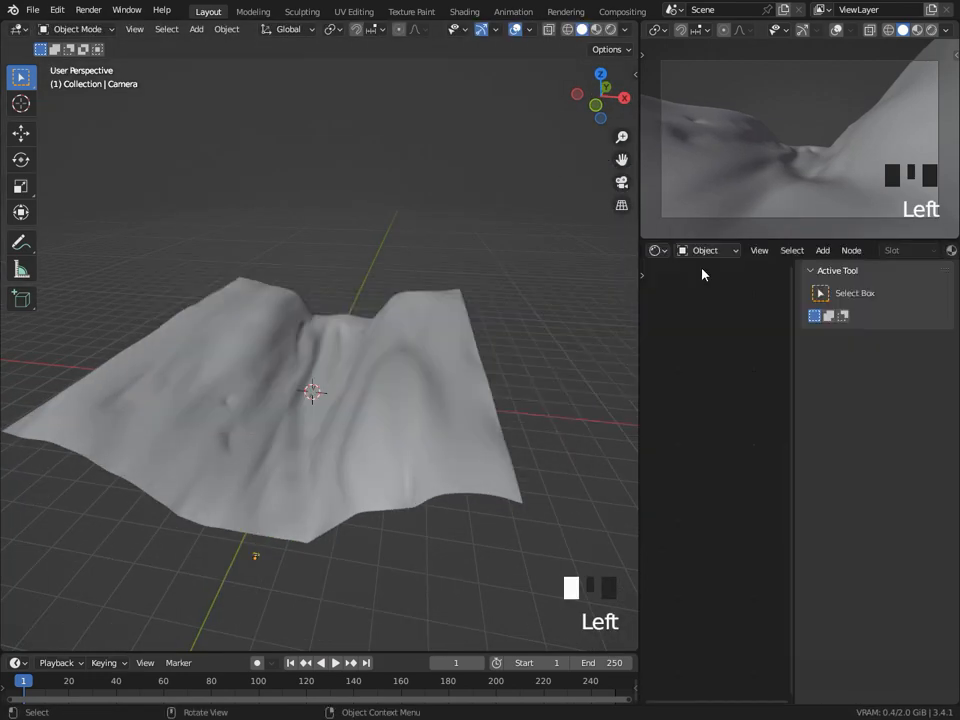
key(n)
scroll(943, 254, down, 4)
scroll(943, 254, up, 3)
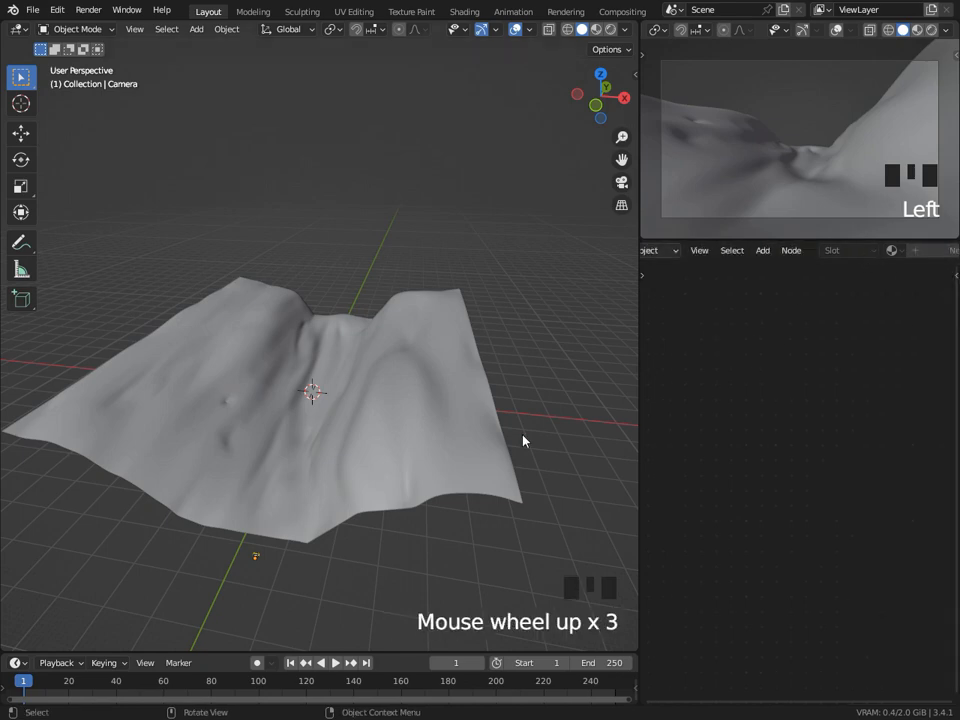
Select the terrain plane and create a new material for it.
double_click(478, 424)
scroll(660, 254, up, 5)
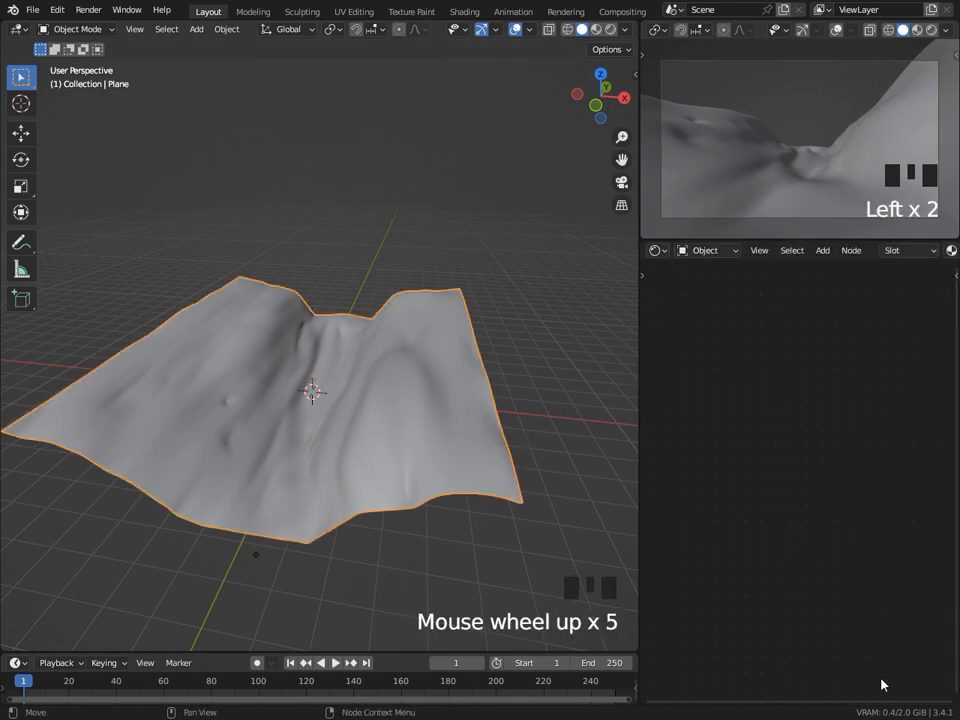
scroll(516, 484, down, 1)
scroll(516, 484, down, 1)
scroll(841, 258, down, 1)
click(876, 253)
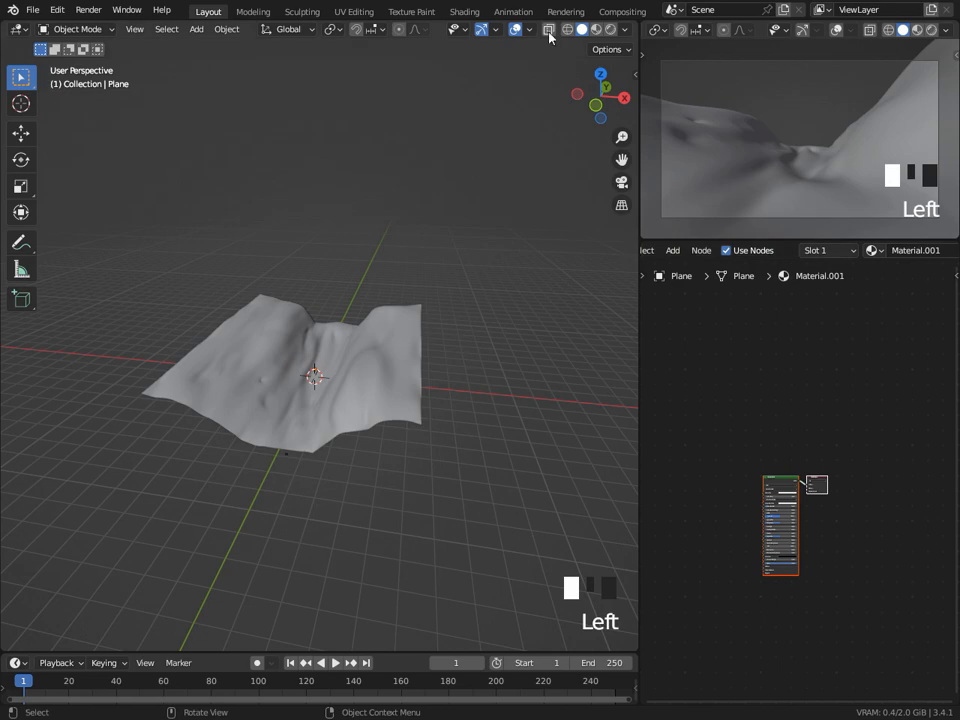
Load the ukimchjew 2K texture maps from the texter qwixel bridg library into the terrain material with Principled Texture Setup.
click(396, 424)
scroll(781, 479, up, 3)
key(shift+ctrl+t)
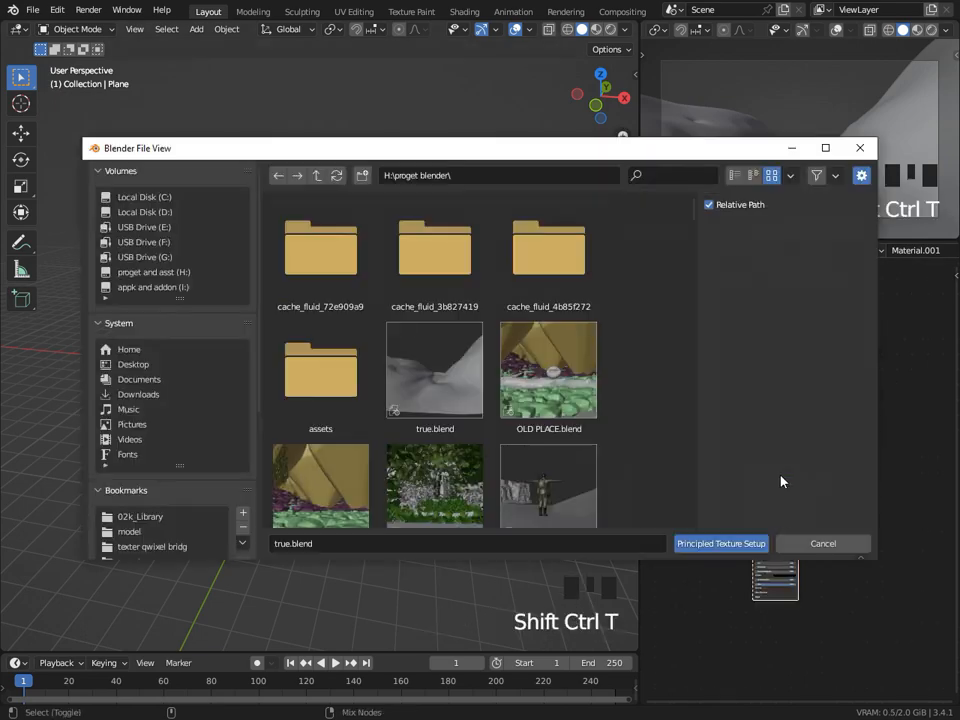
click(152, 546)
scroll(600, 320, down, 1)
scroll(612, 362, up, 1)
click(549, 250)
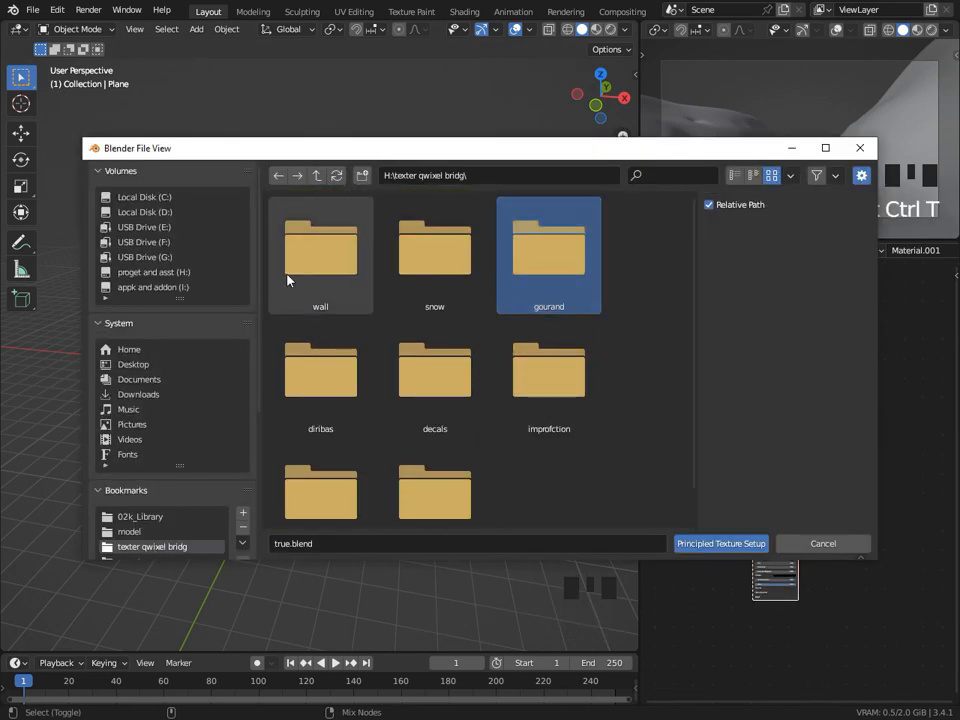
click(320, 180)
double_click(424, 300)
double_click(431, 276)
drag(649, 272, 735, 561)
click(721, 545)
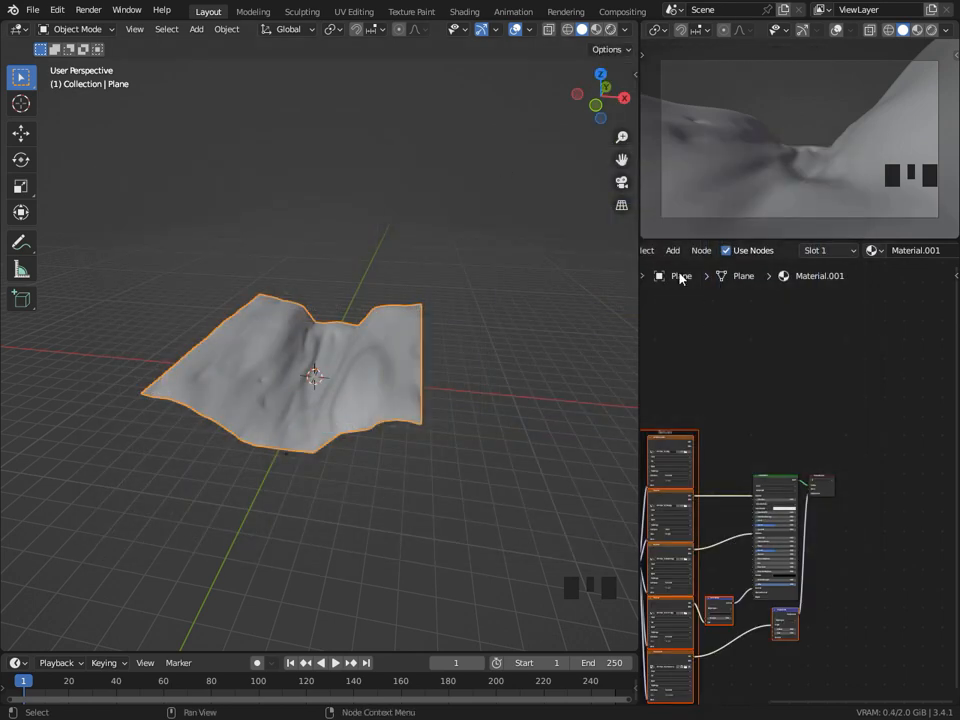
Switch the node editor area back to Properties and set the render engine to Cycles.
scroll(679, 251, up, 10)
click(655, 250)
click(672, 311)
click(652, 302)
click(850, 300)
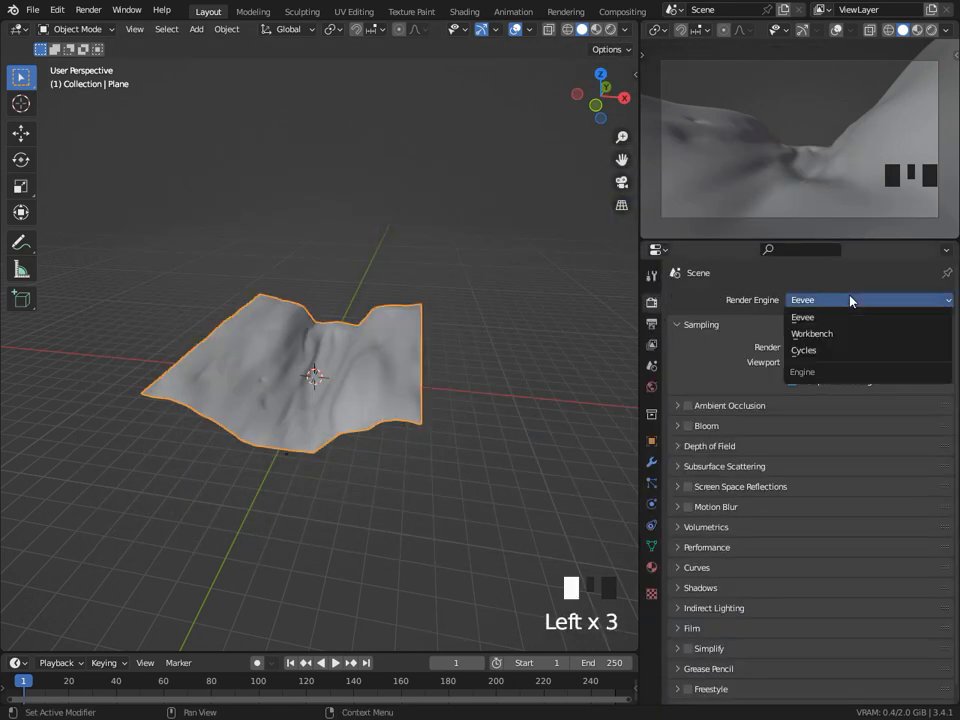
click(803, 350)
Turn the properties area into a UV Editor and preview the terrain in rendered shading with Scene World turned off.
click(657, 250)
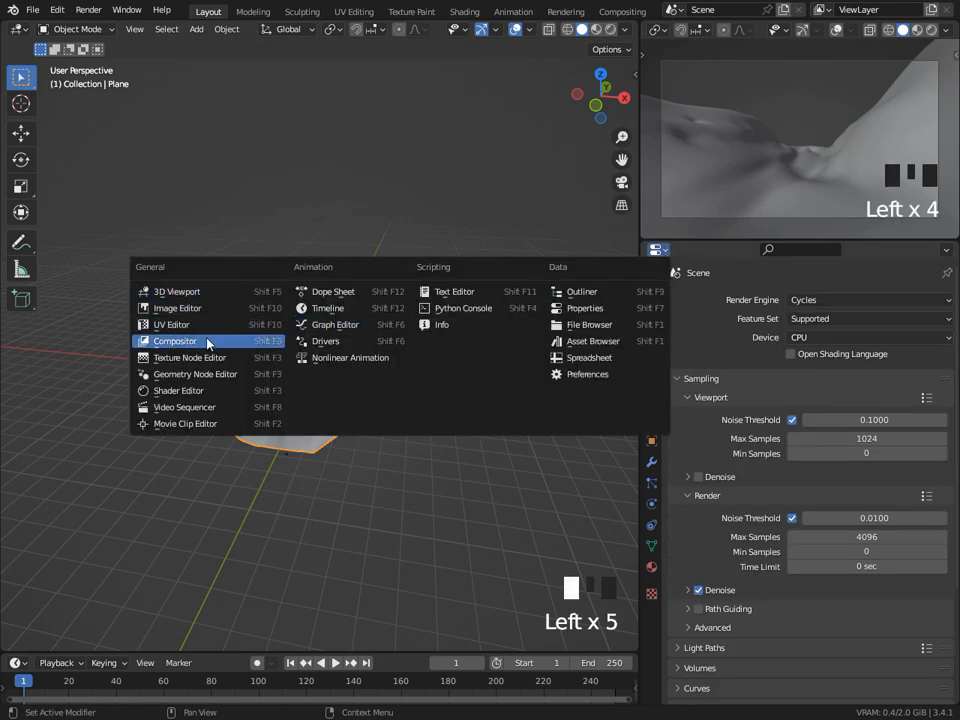
click(190, 308)
click(607, 33)
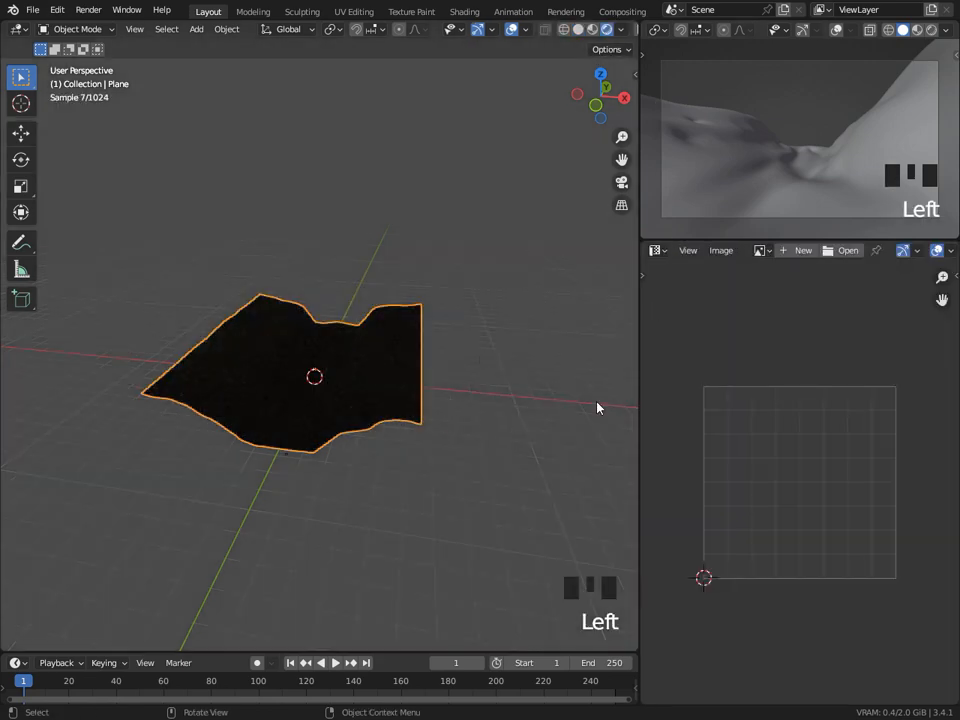
scroll(596, 405, up, 3)
click(623, 29)
click(539, 117)
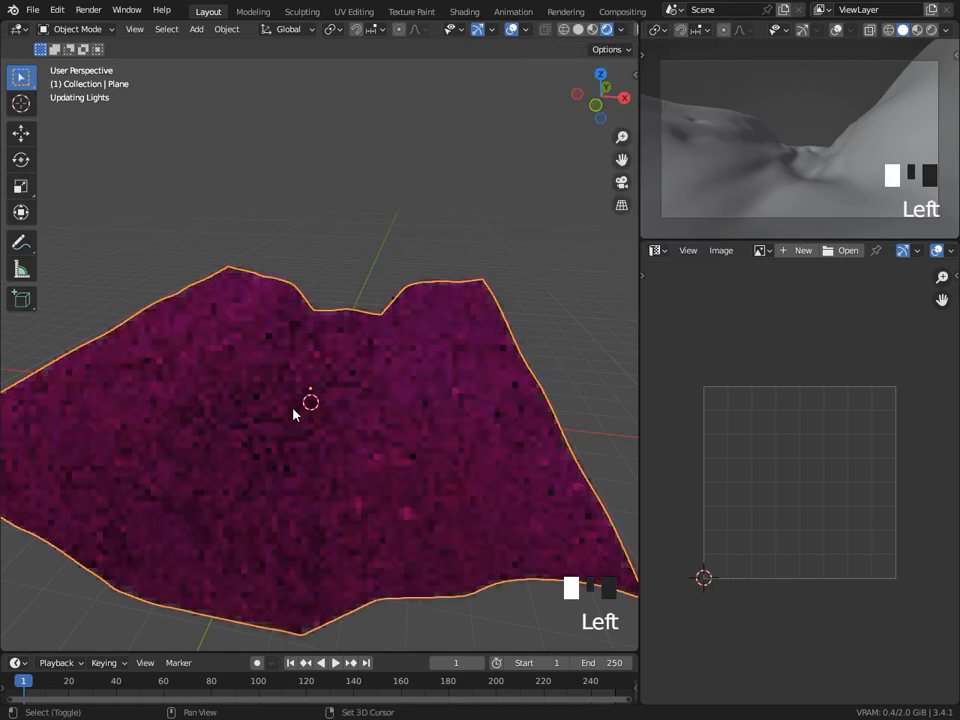
shift+middle_drag(294, 410, 277, 353)
click(659, 252)
middle_drag(438, 424, 461, 439)
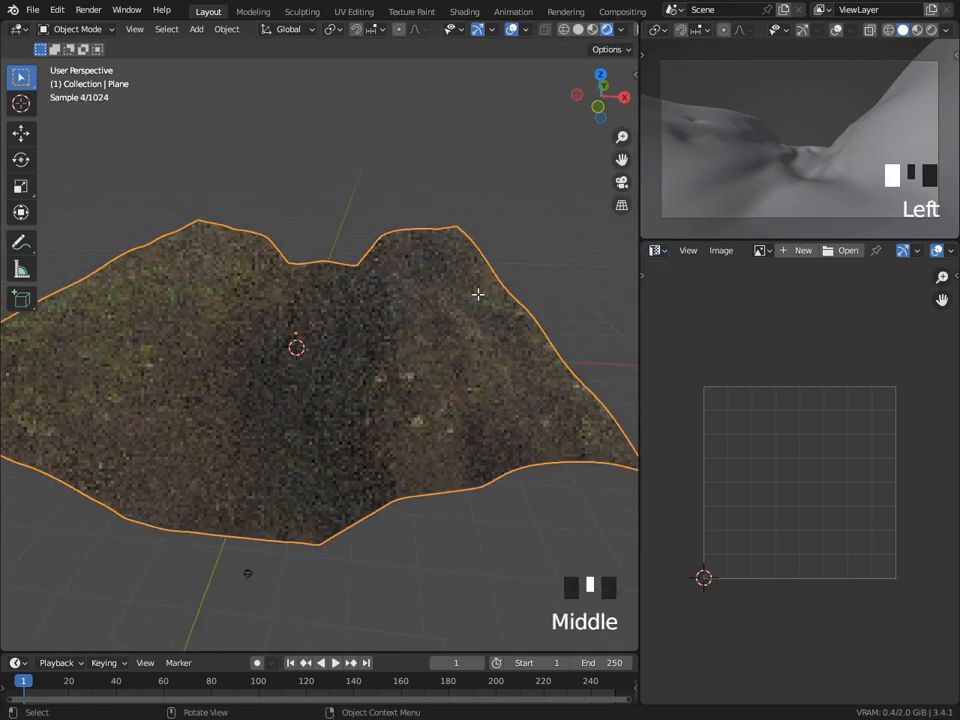
Apply all transforms to the terrain plane.
key(Tab)
scroll(703, 366, down, 8)
scroll(517, 380, down, 1)
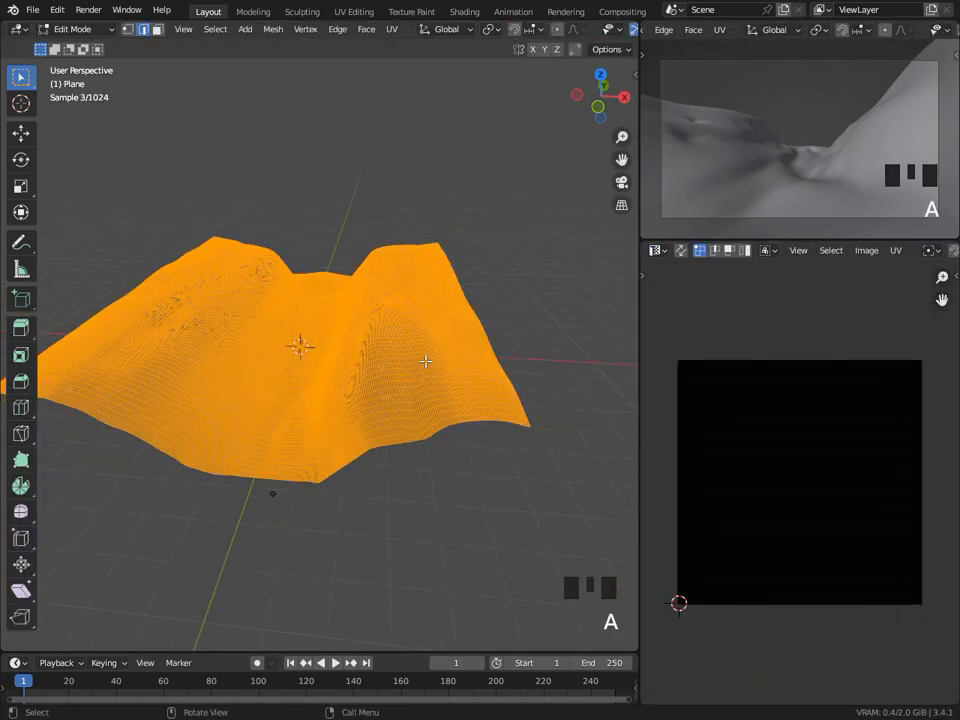
key(Tab)
key(ctrl+a)
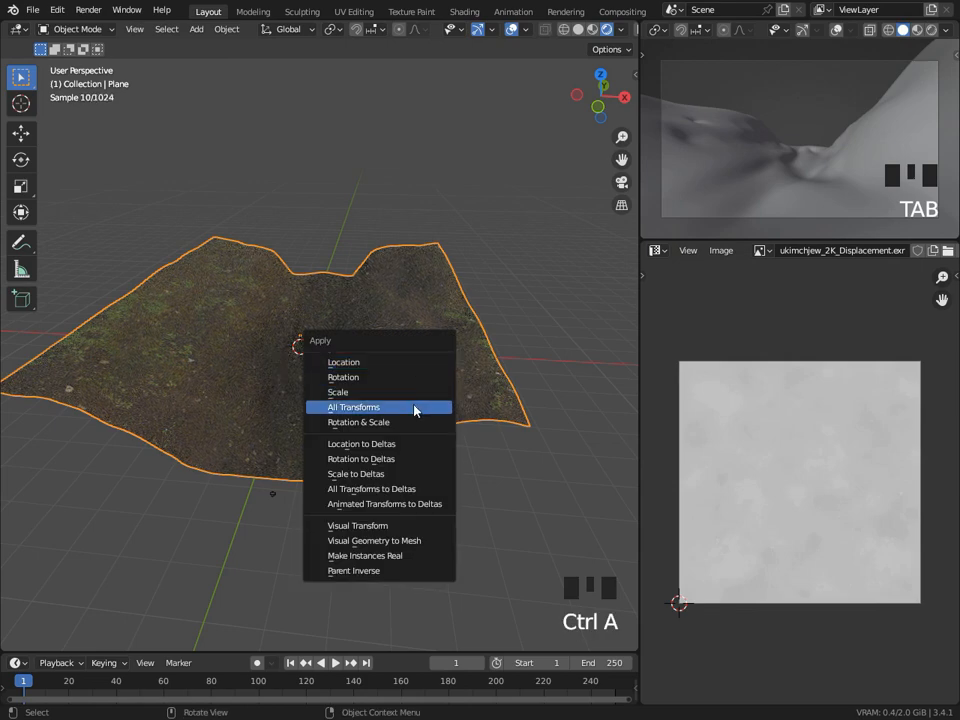
click(416, 404)
Unwrap the whole terrain mesh.
key(Tab)
key(u)
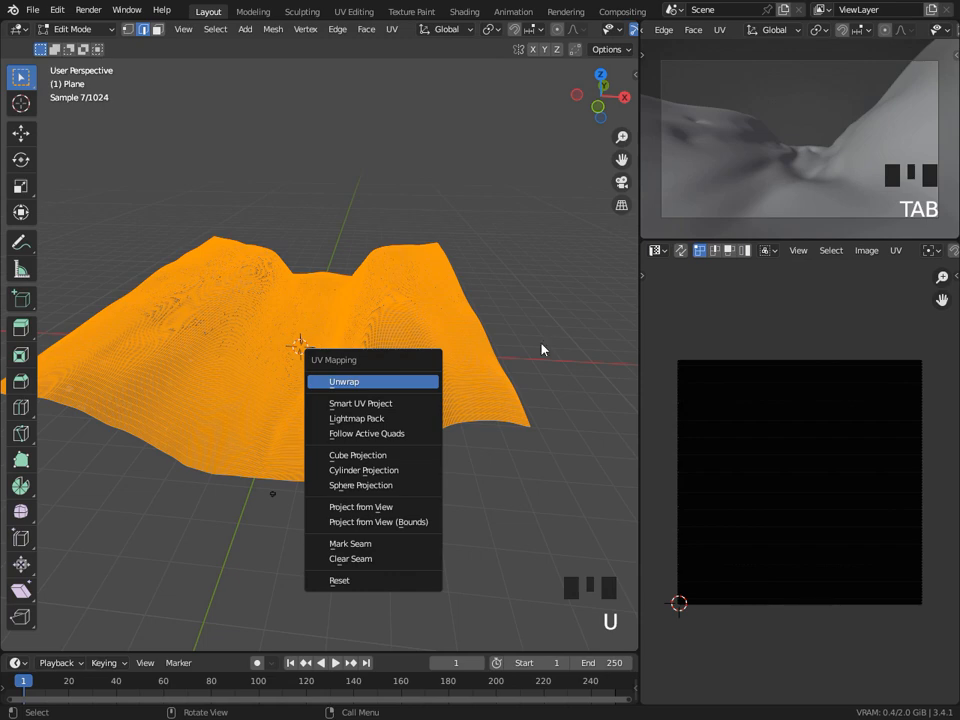
scroll(536, 377, down, 5)
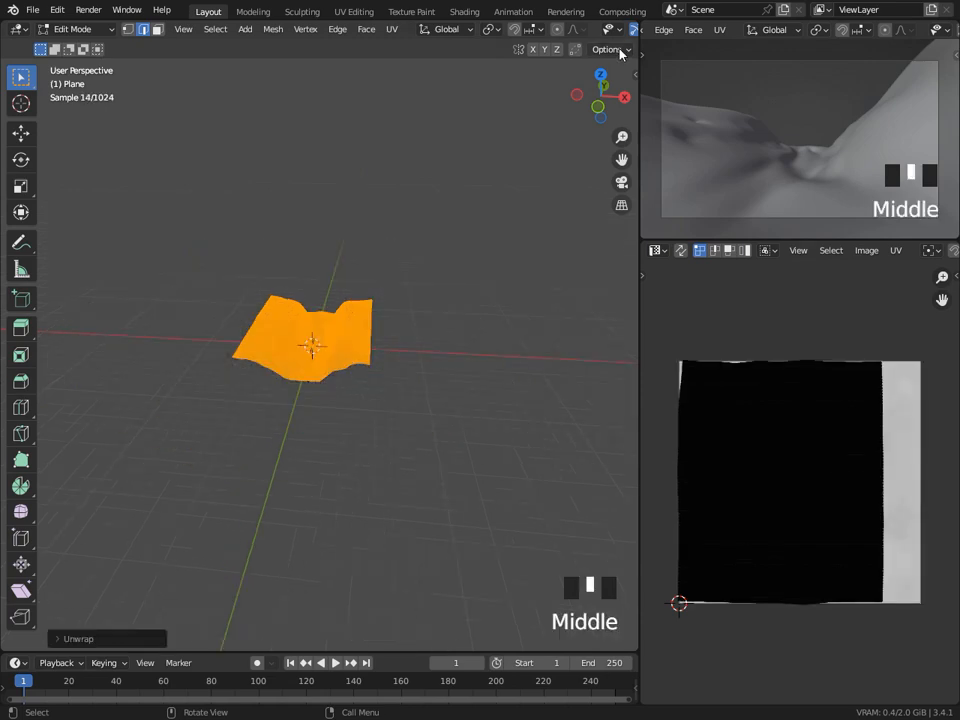
scroll(580, 32, down, 3)
Hide the viewport overlays and scale all the terrain's UVs up by about 3.
click(580, 29)
scroll(375, 351, up, 5)
key(a)
key(s)
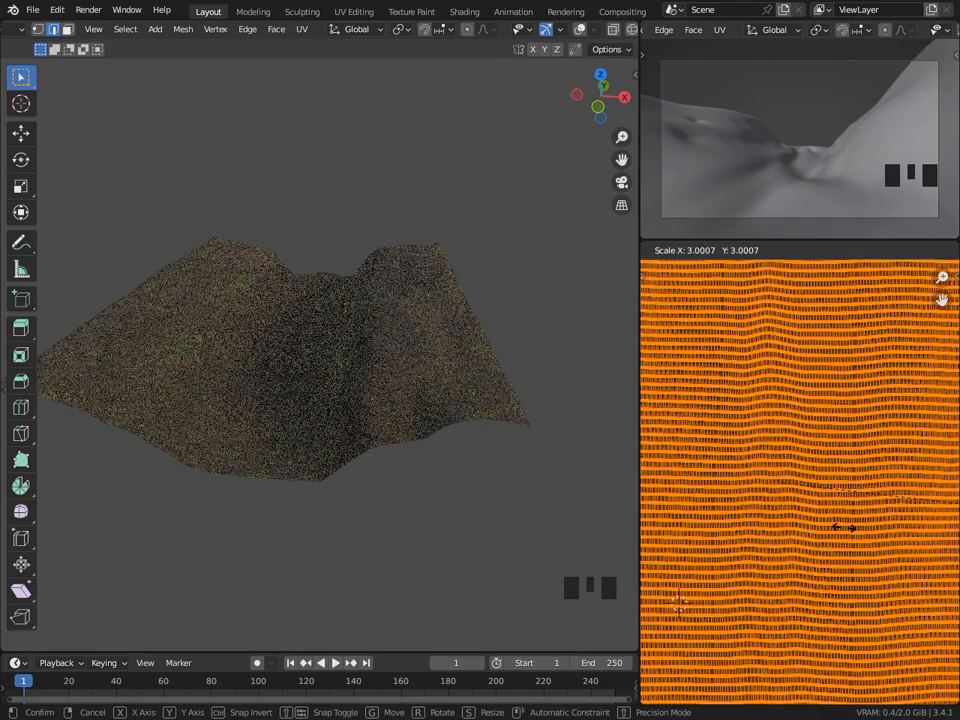
click(843, 527)
scroll(765, 497, down, 5)
key(Tab)
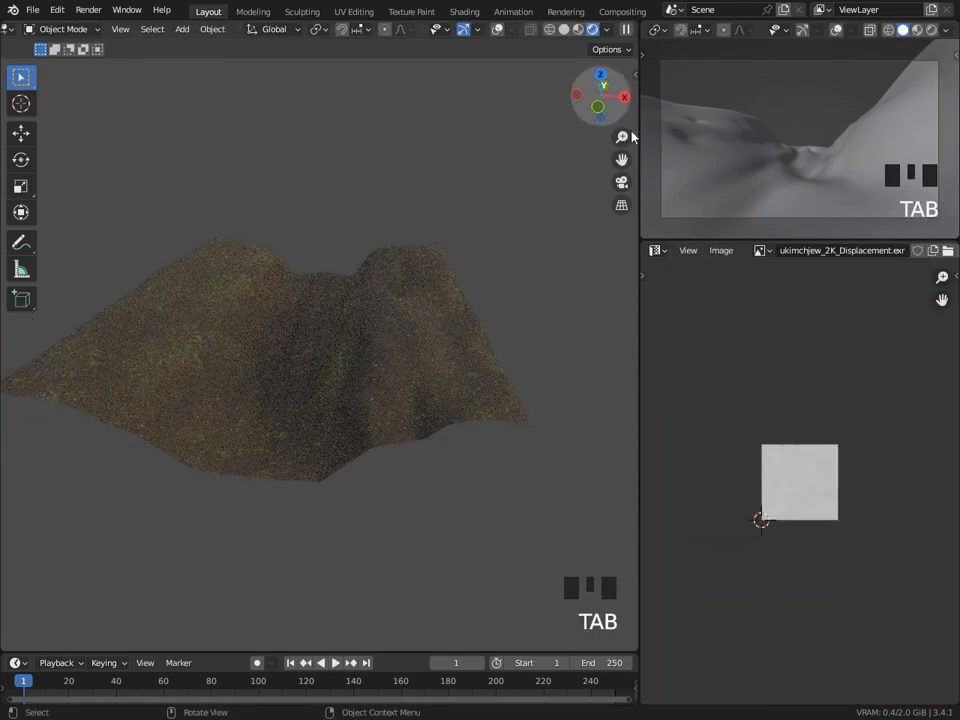
Add an Environment Texture to the world color and load whipple_creek_regional_park_04_02k.hdr from the 02k_Library folder.
click(657, 250)
click(650, 309)
scroll(804, 519, down, 3)
click(651, 387)
click(788, 394)
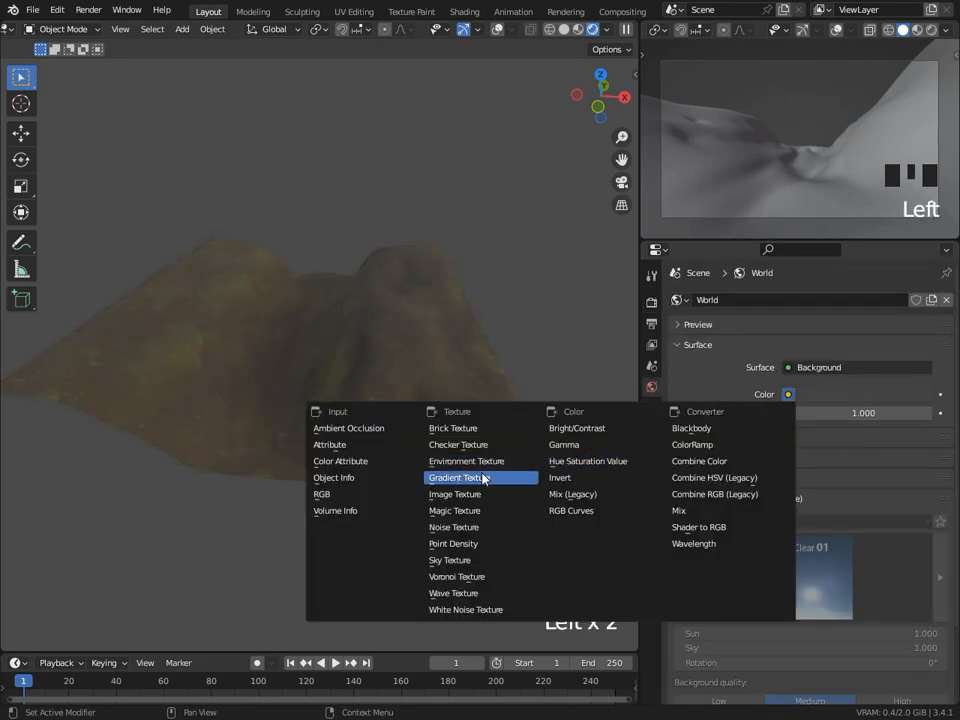
click(466, 461)
click(890, 413)
click(148, 516)
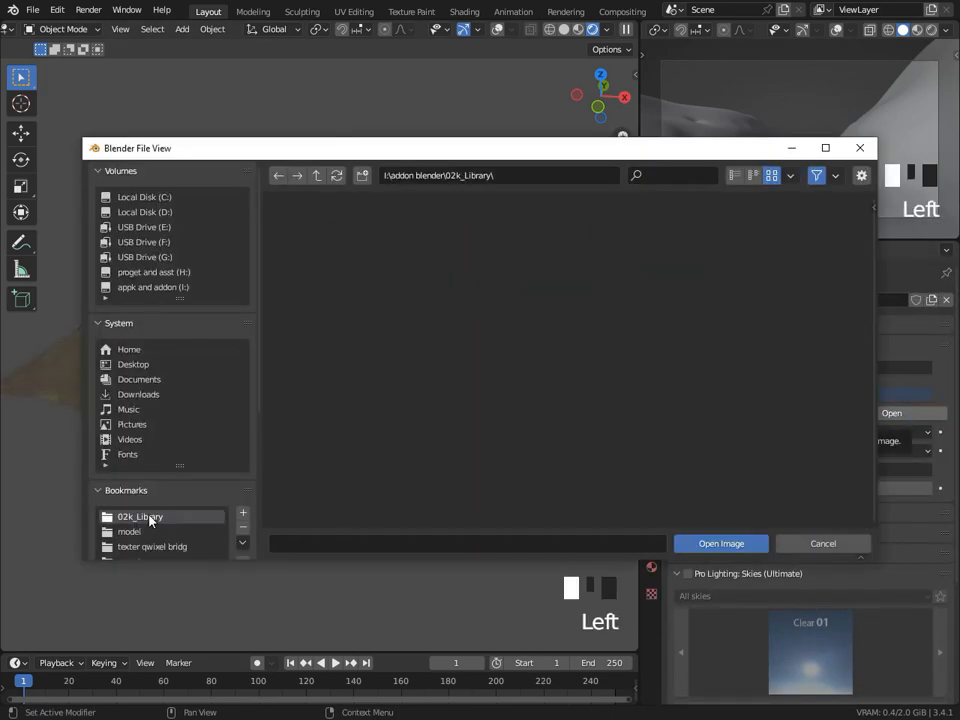
click(548, 371)
click(721, 543)
Enable Scene World in the rendered preview and view the terrain through the camera.
click(606, 29)
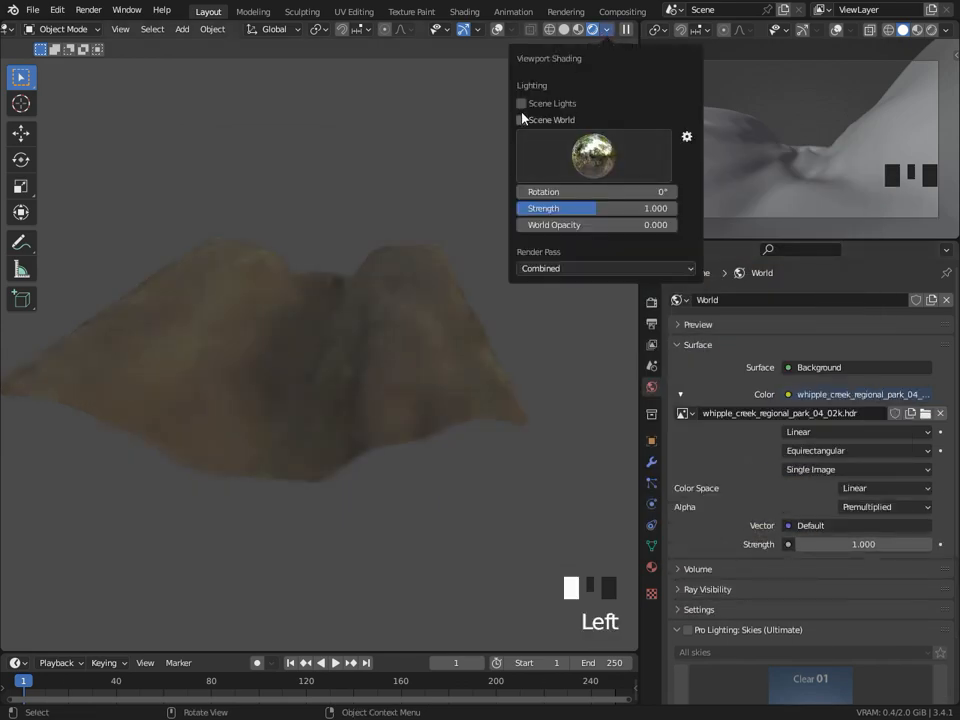
key(KP_0)
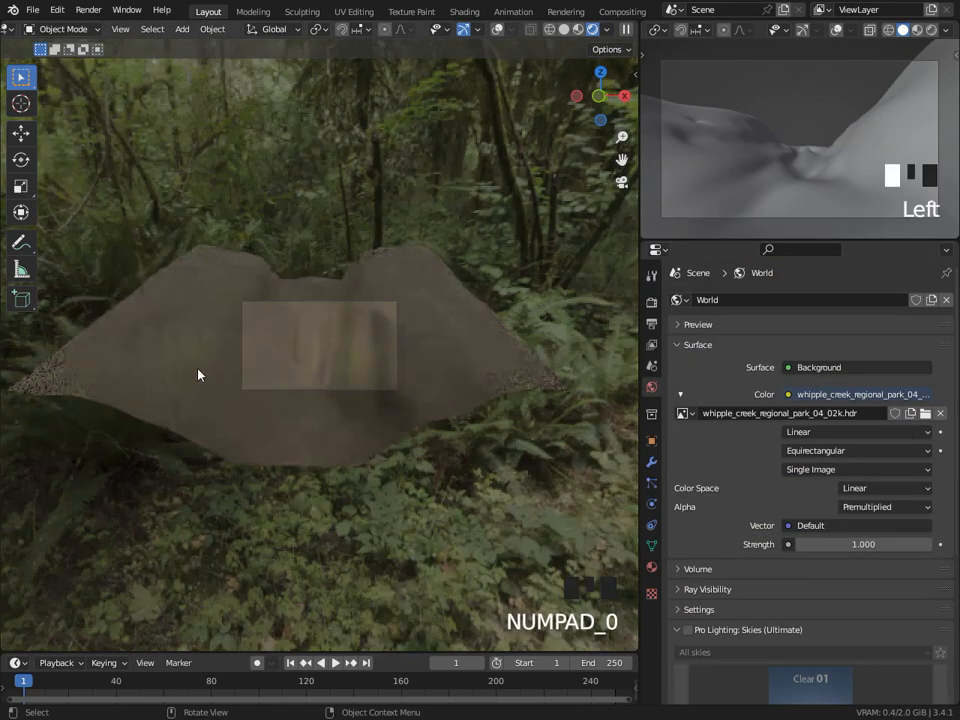
scroll(448, 446, up, 3)
scroll(448, 446, up, 3)
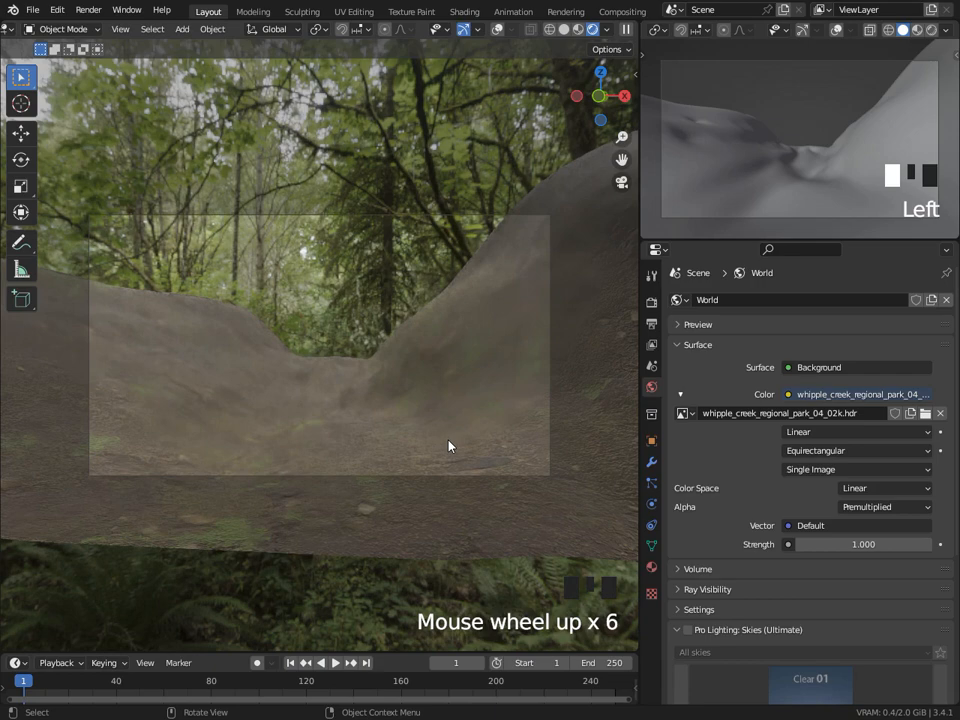
Enable Render Region in the output settings and return the main viewport to solid shading.
click(651, 325)
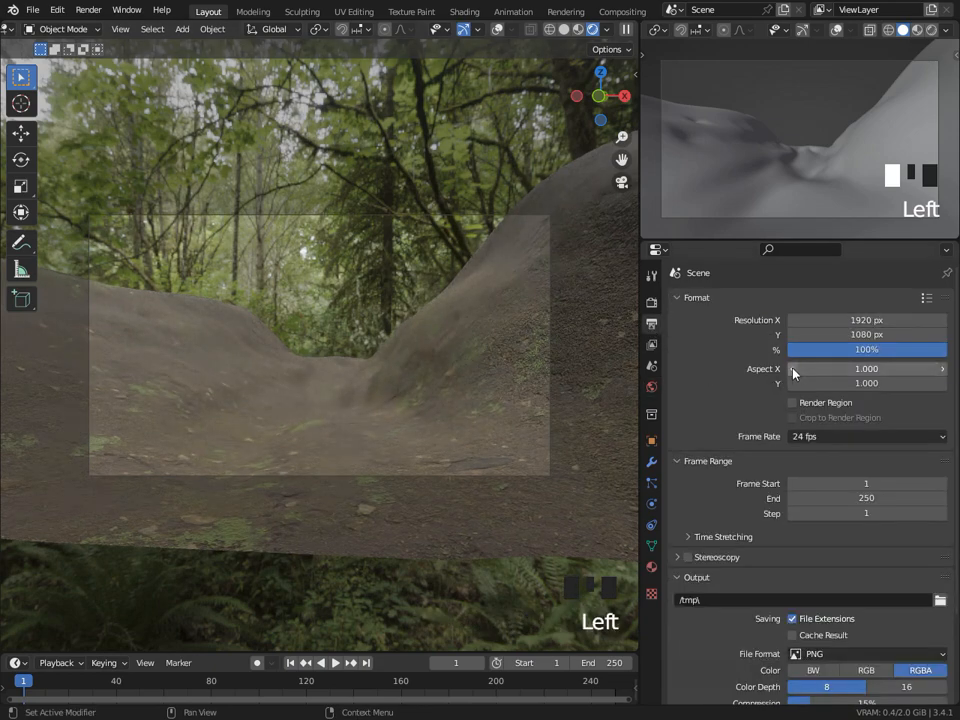
click(792, 402)
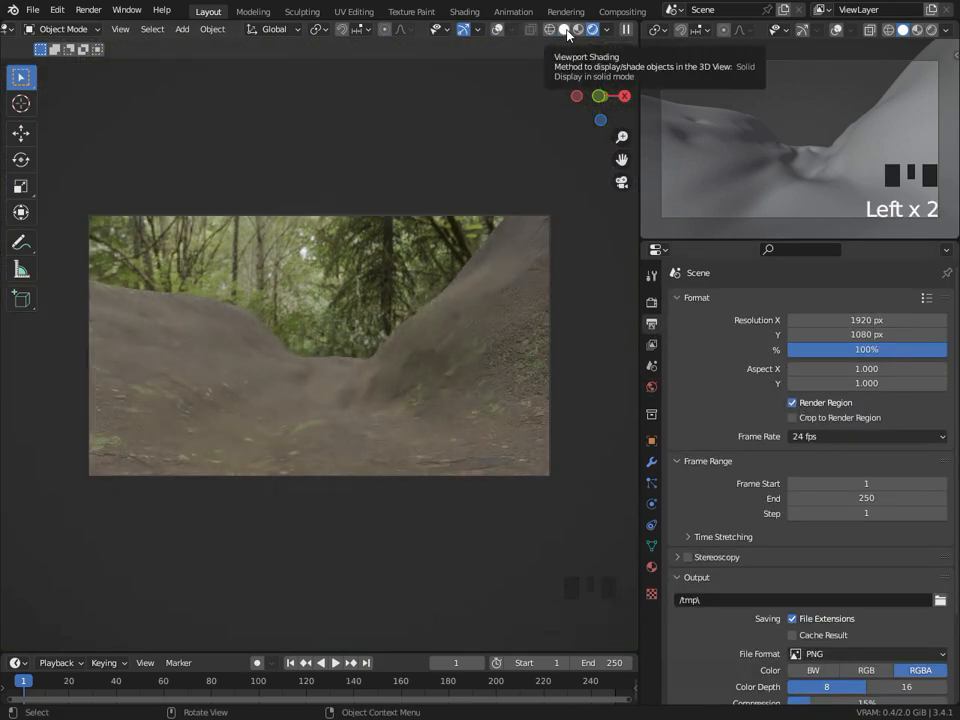
click(567, 35)
Spawn the Basic dry (A) grass asset from botaniq's grass category.
scroll(394, 368, down, 5)
mouse_move(394, 368)
middle_down()
mouse_move(440, 377)
mouse_move(384, 386)
middle_up()
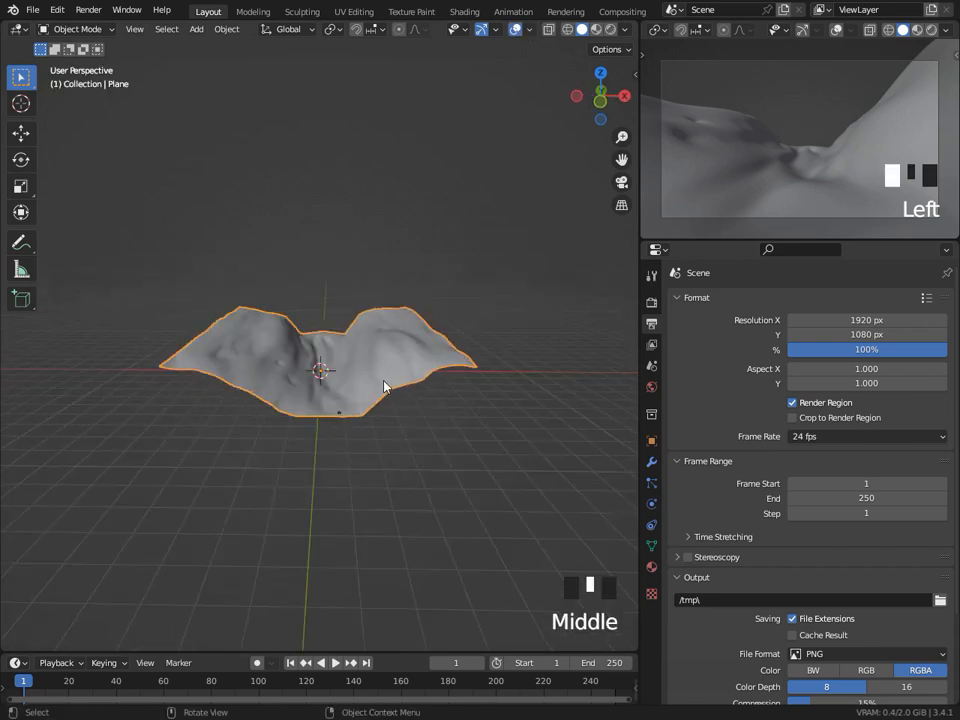
key(n)
click(629, 395)
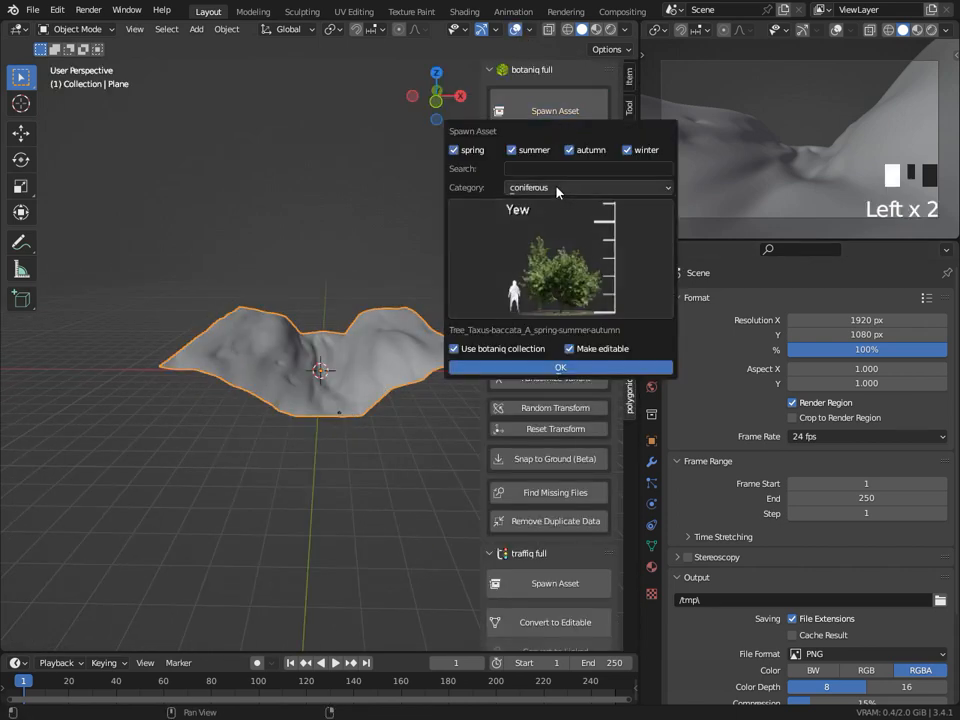
click(557, 189)
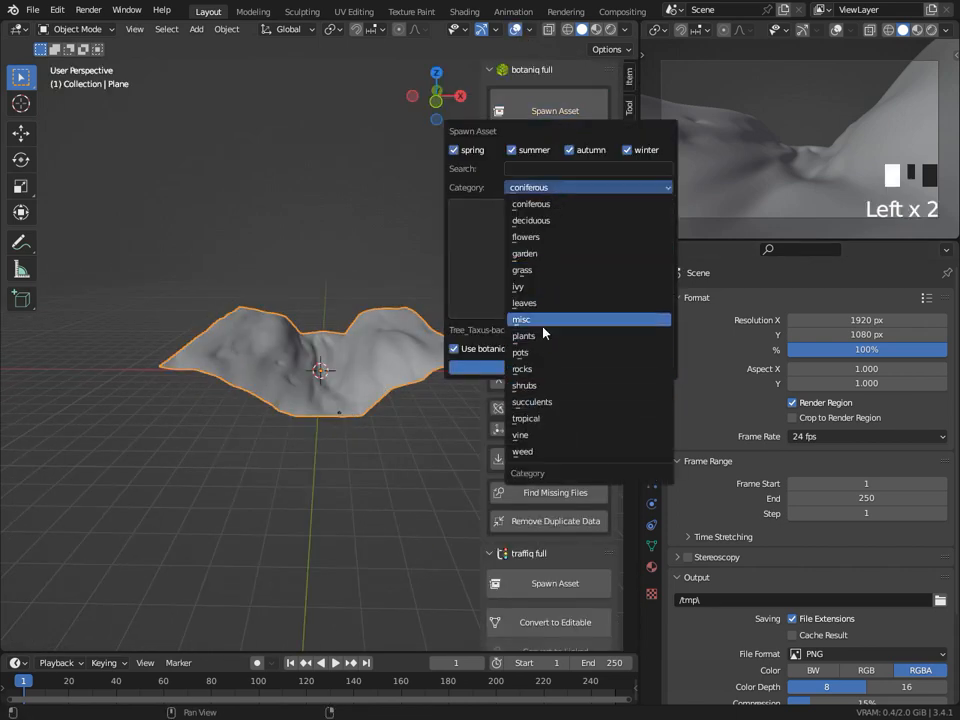
click(531, 271)
click(521, 296)
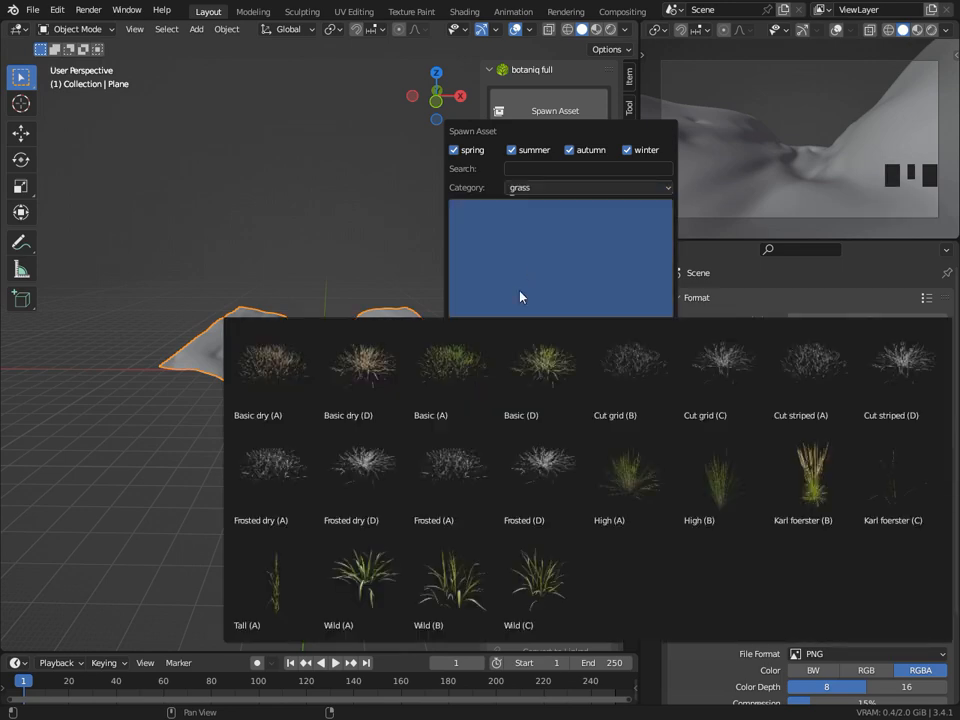
click(305, 390)
key(Return)
Raise the spawned dry grass clump along the Z axis.
scroll(323, 405, up, 5)
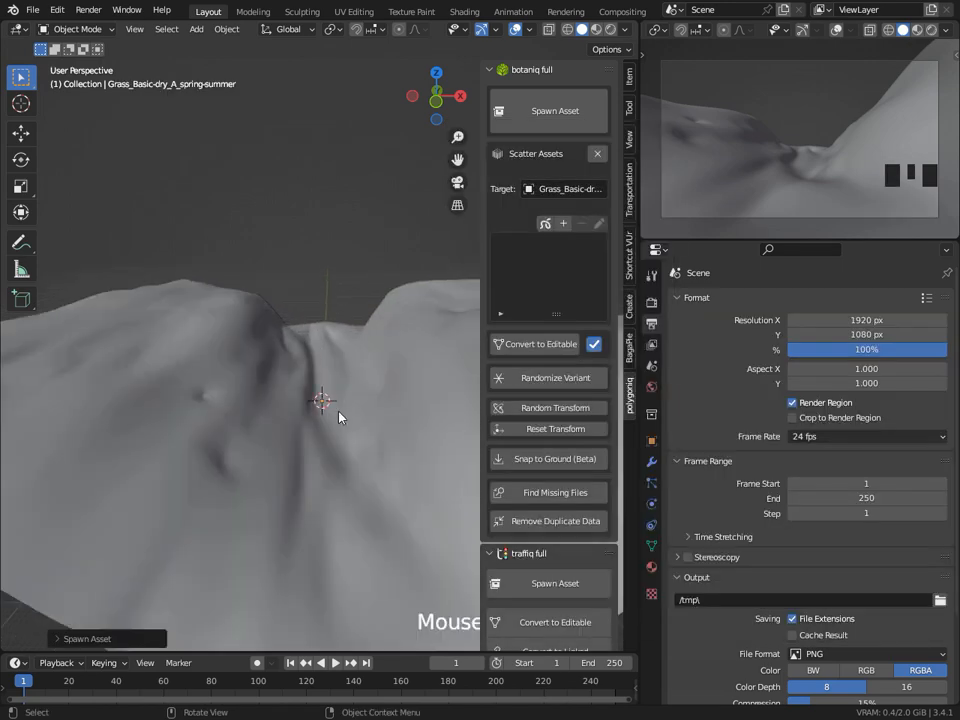
scroll(352, 425, down, 5)
scroll(360, 437, up, 5)
key(g)
key(z)
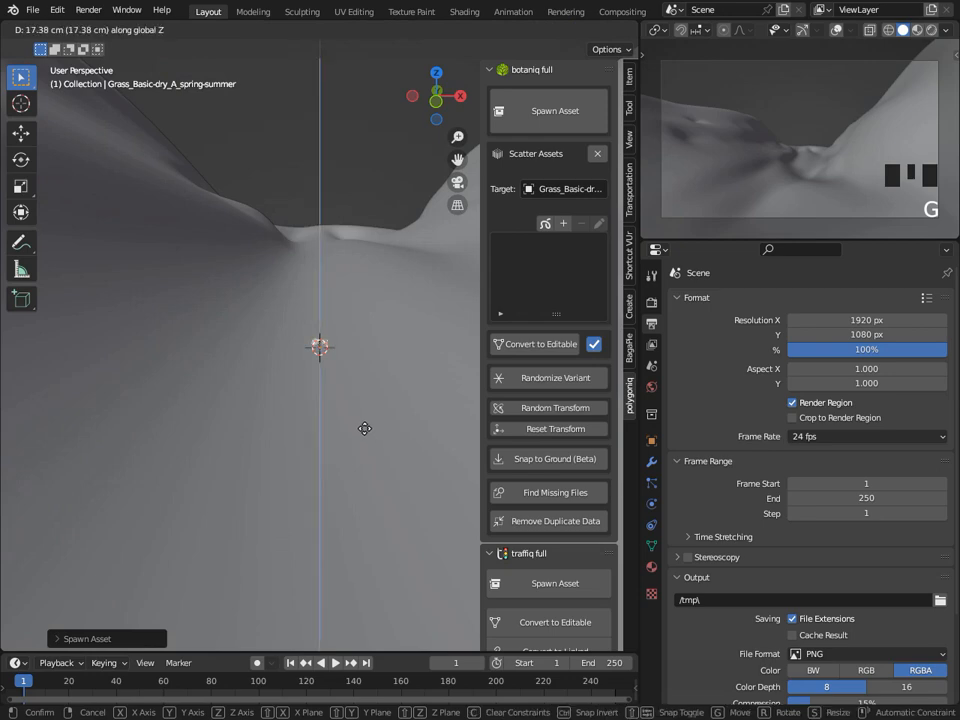
click(369, 349)
key(n)
scroll(362, 383, down, 3)
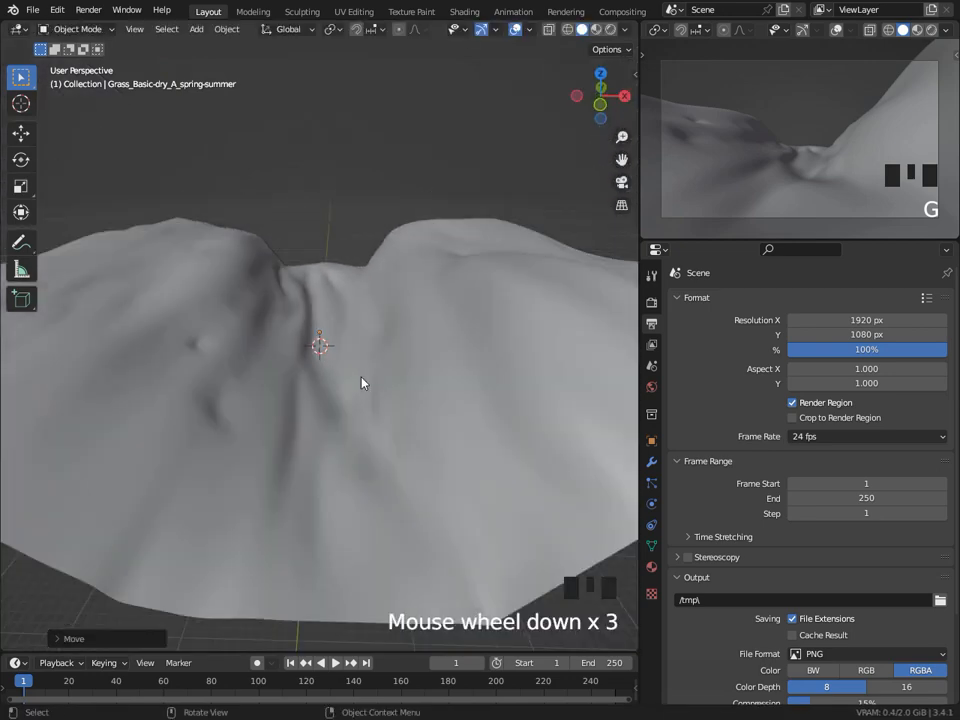
Move the dry grass clump along Y toward the front of the valley and adjust its height along Z.
key(g)
key(y)
click(362, 578)
key(KP_Decimal)
scroll(445, 418, down, 8)
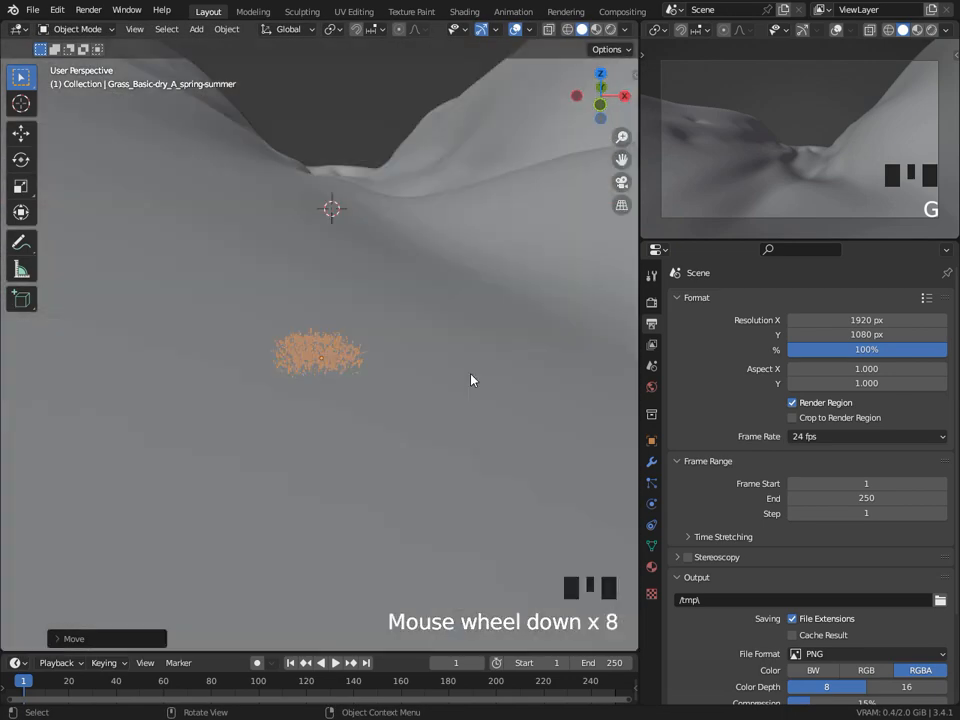
middle_click(484, 388)
key(g)
key(z)
click(462, 257)
Rotate the dry grass clump about the Y axis to follow the slope of the ground.
scroll(470, 420, down, 5)
middle_drag(476, 439, 459, 399)
key(r)
key(x)
key(Escape)
key(r)
key(y)
click(447, 379)
Move the dry grass clump along Y toward the terrain's front edge.
scroll(450, 405, down, 5)
scroll(450, 444, down, 5)
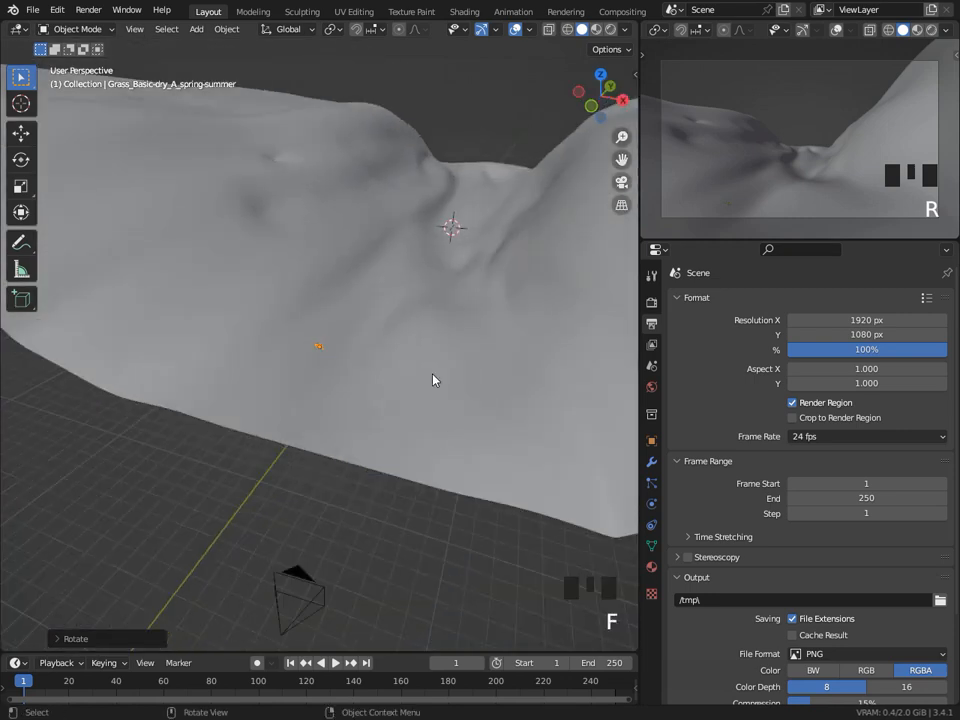
key(g)
key(y)
click(371, 454)
Apply BagaPie's Scatter Paint to the terrain plane with the dry grass clump as the scattered asset.
shift+click(392, 388)
key(j)
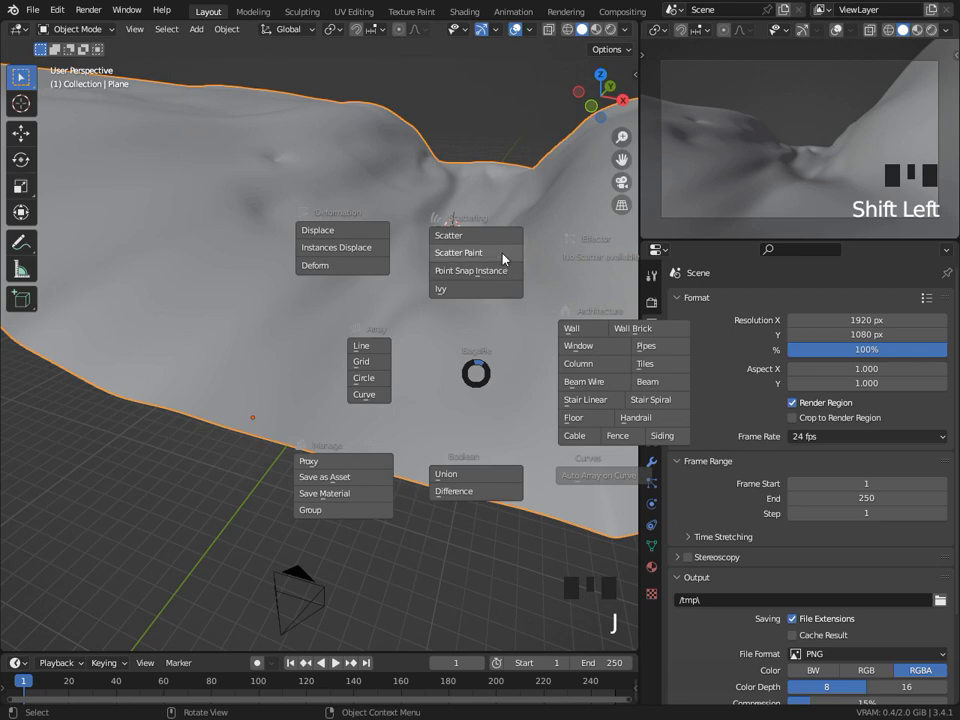
click(504, 259)
click(504, 356)
Paint dry grass across the foreground of the valley floor within the camera frame.
drag(369, 281, 430, 286)
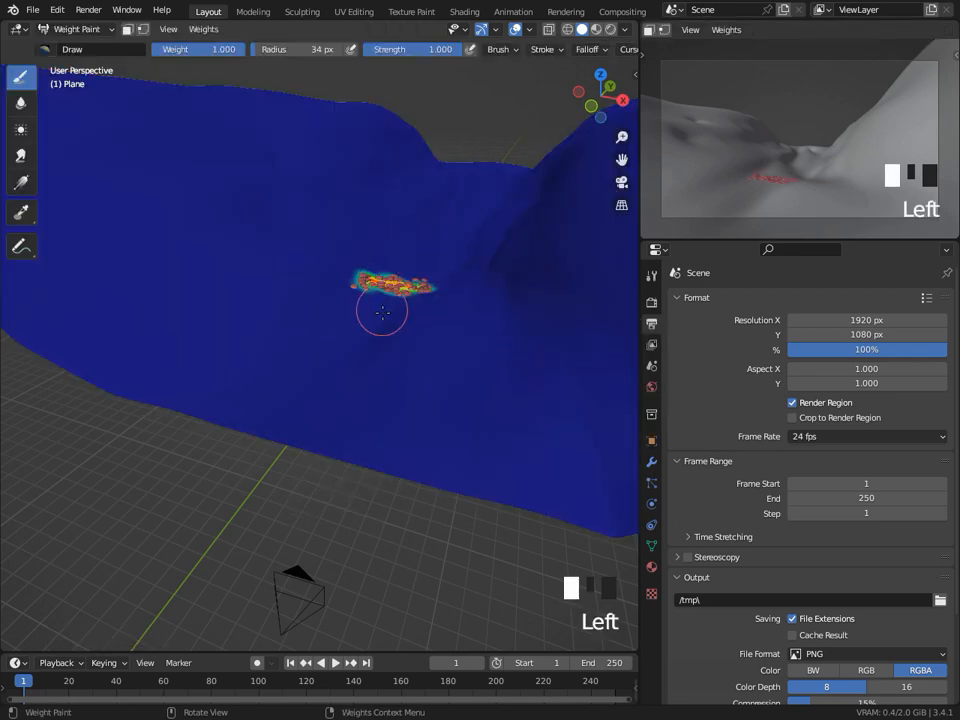
scroll(382, 313, down, 2)
key(KP_0)
mouse_move(95, 450)
mouse_down()
mouse_move(139, 440)
mouse_move(190, 460)
mouse_move(525, 461)
mouse_move(439, 456)
mouse_move(450, 461)
mouse_up()
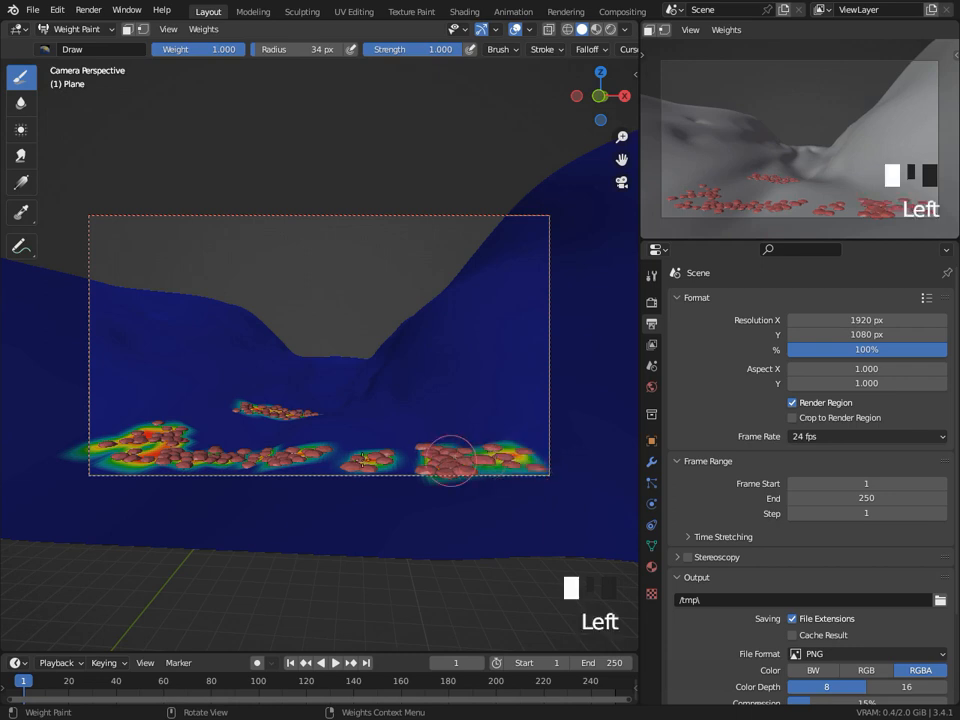
drag(141, 466, 412, 438)
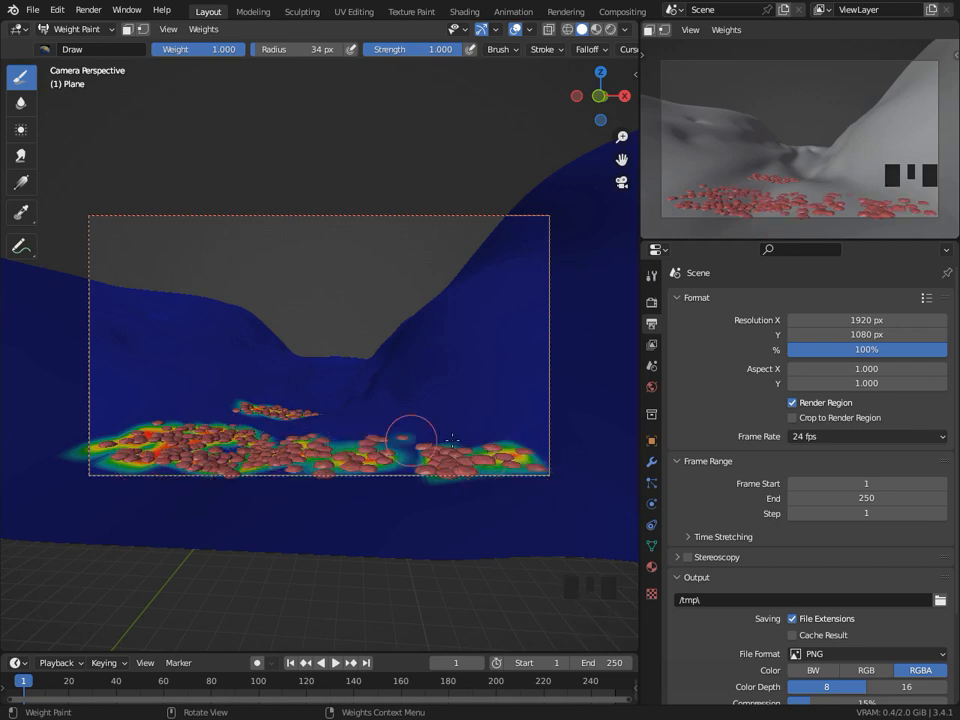
Paint the dry grass along the full length of the valley floor to the far end.
mouse_move(364, 424)
middle_down()
mouse_move(330, 400)
mouse_move(360, 410)
mouse_move(350, 380)
mouse_move(362, 360)
middle_up()
click(365, 410)
mouse_move(362, 360)
mouse_down()
mouse_move(425, 312)
mouse_move(330, 350)
mouse_move(290, 260)
mouse_move(291, 273)
mouse_up()
middle_drag(290, 272, 200, 298)
mouse_move(200, 298)
mouse_down()
mouse_move(267, 295)
mouse_move(146, 253)
mouse_up()
scroll(146, 253, down, 2)
middle_drag(146, 253, 280, 375)
mouse_move(280, 375)
mouse_down()
mouse_move(285, 381)
mouse_move(122, 410)
mouse_move(90, 437)
mouse_up()
middle_drag(90, 437, 145, 385)
mouse_move(145, 385)
mouse_down()
mouse_move(154, 377)
mouse_move(130, 418)
mouse_move(95, 405)
mouse_move(100, 425)
mouse_up()
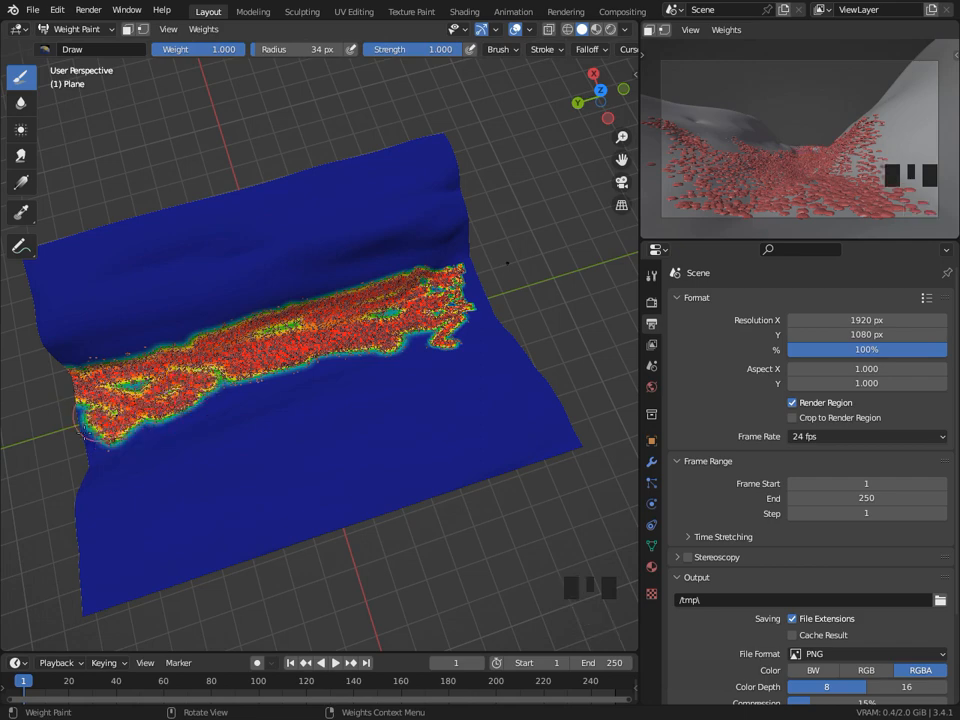
Extend the painted dry grass up the lower slopes on both sides of the valley.
mouse_move(235, 405)
mouse_down()
mouse_move(450, 345)
mouse_move(320, 364)
mouse_up()
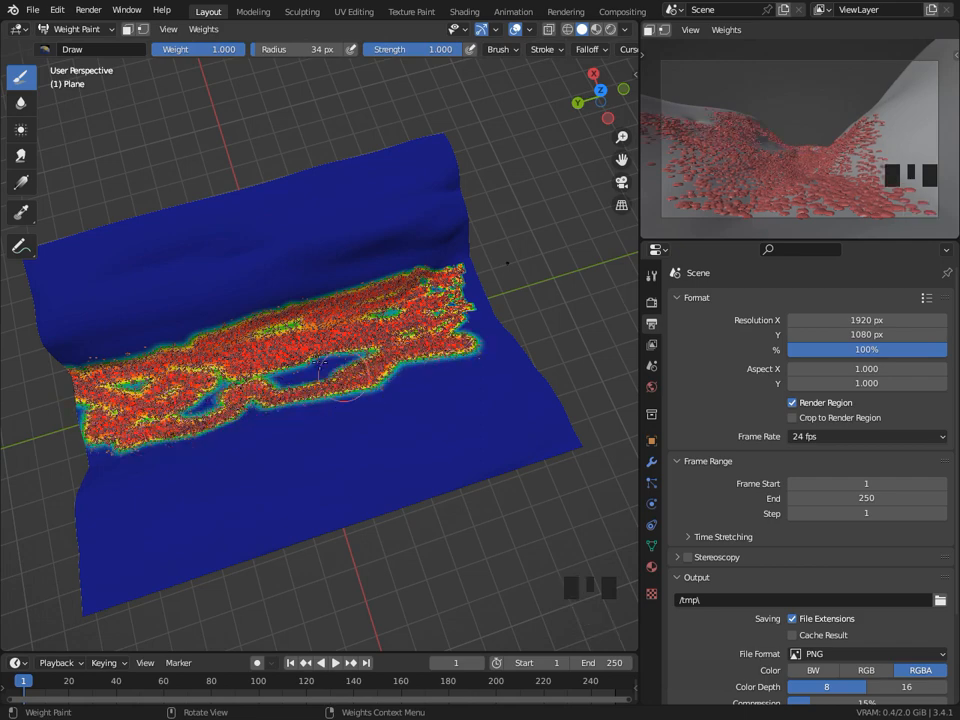
middle_drag(360, 340, 392, 317)
mouse_move(392, 317)
mouse_down()
mouse_move(379, 285)
mouse_move(165, 320)
mouse_up()
middle_drag(165, 320, 386, 407)
mouse_move(386, 407)
mouse_down()
mouse_move(324, 393)
mouse_move(429, 401)
mouse_move(460, 357)
mouse_up()
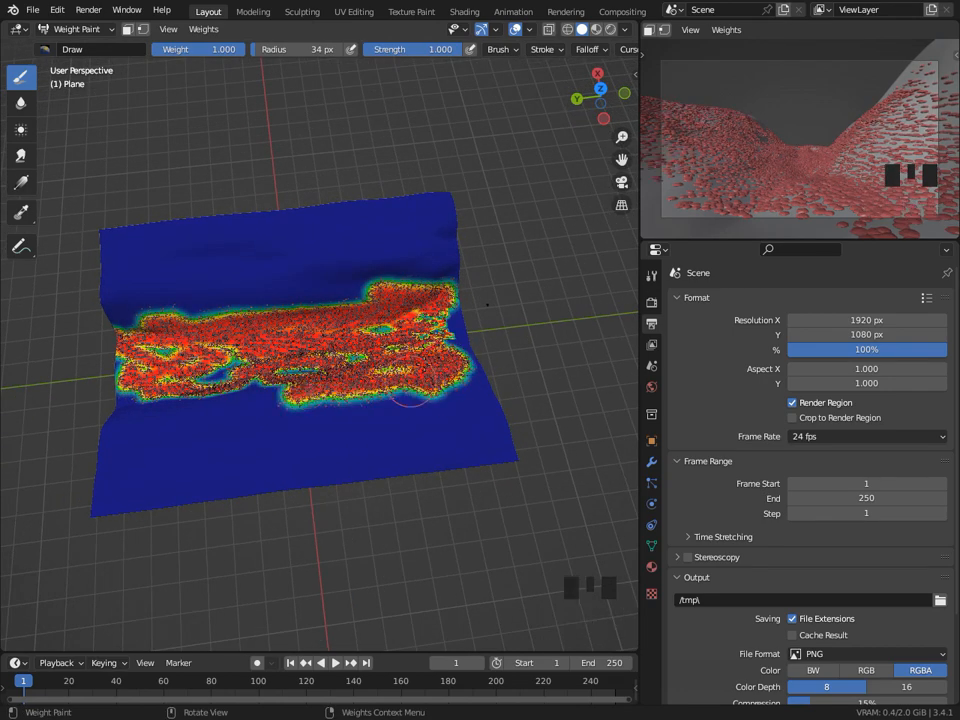
Leave weight painting and return the terrain to Object Mode.
mouse_move(249, 277)
middle_down()
mouse_move(242, 341)
mouse_move(214, 302)
middle_up()
click(78, 29)
click(82, 46)
middle_drag(400, 388, 386, 373)
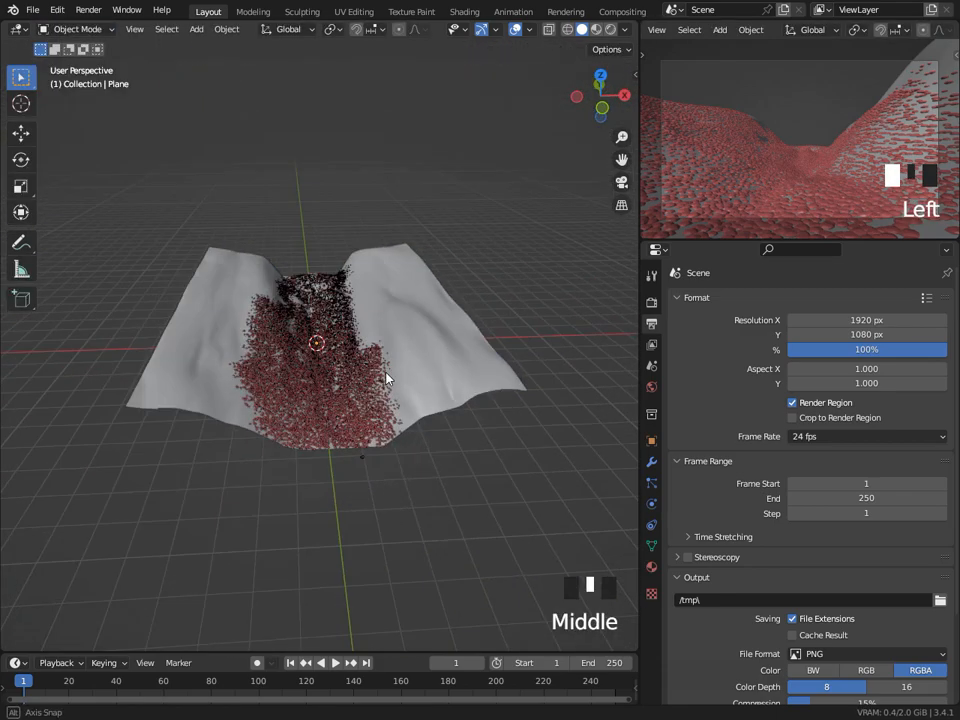
Reopen the terrain's scatter for painting, extend the dry grass higher up the right-hand hillside, and exit painting.
click(333, 391)
key(n)
click(629, 348)
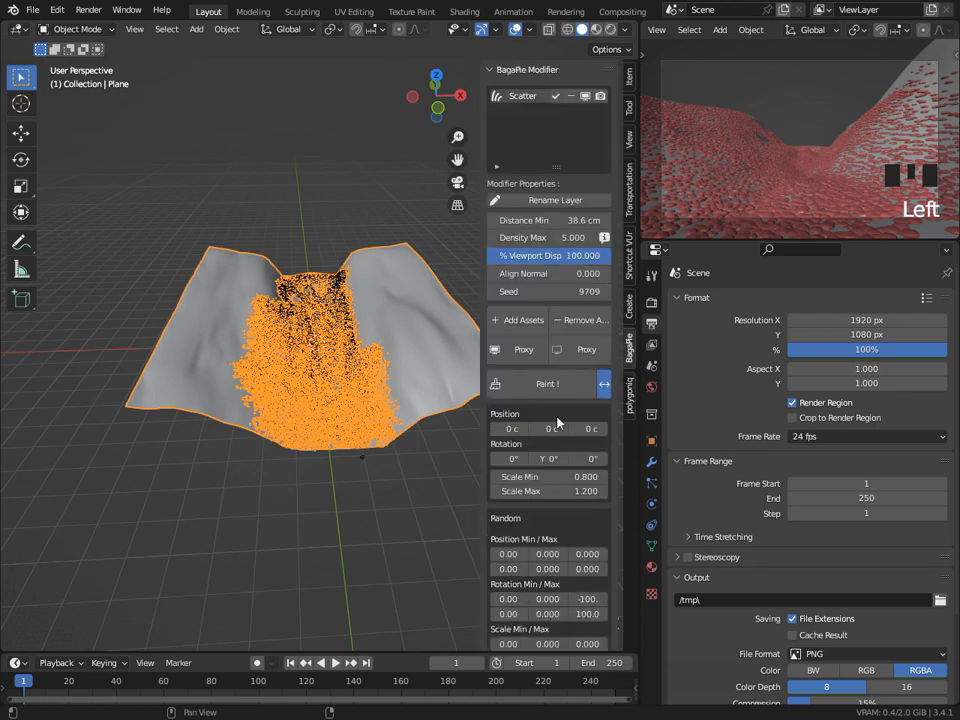
click(509, 402)
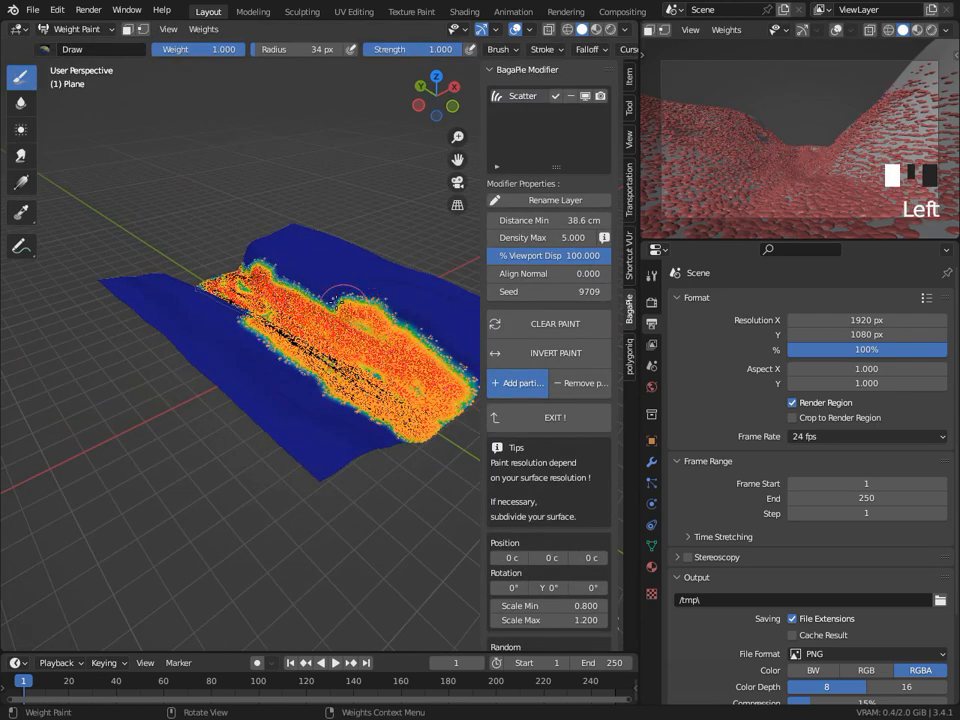
drag(358, 281, 279, 251)
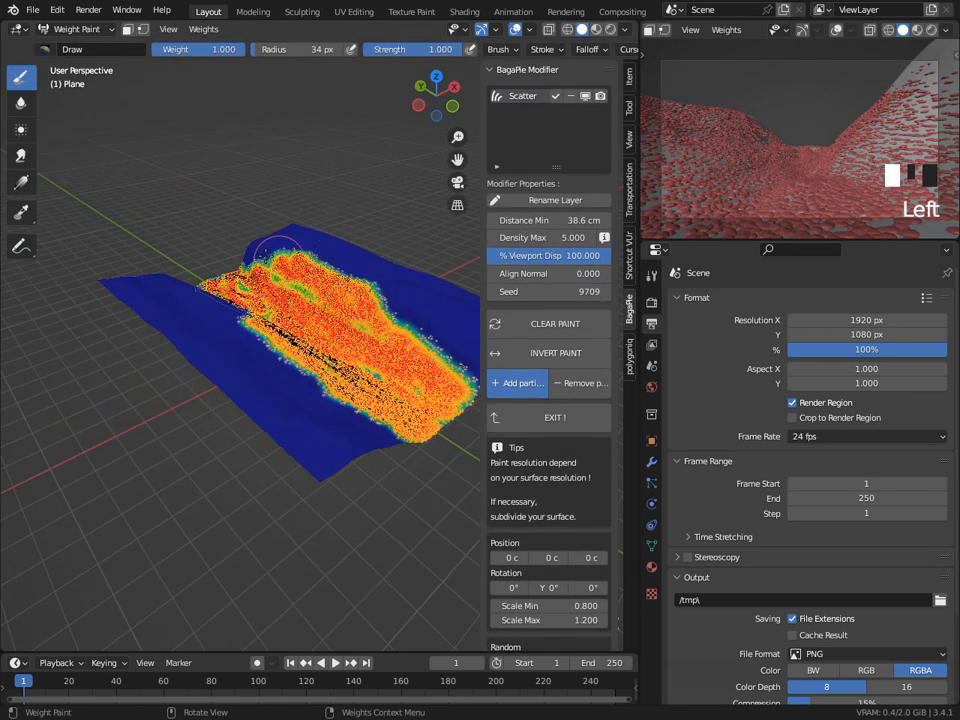
mouse_move(433, 349)
mouse_down()
mouse_move(408, 314)
mouse_move(470, 361)
mouse_up()
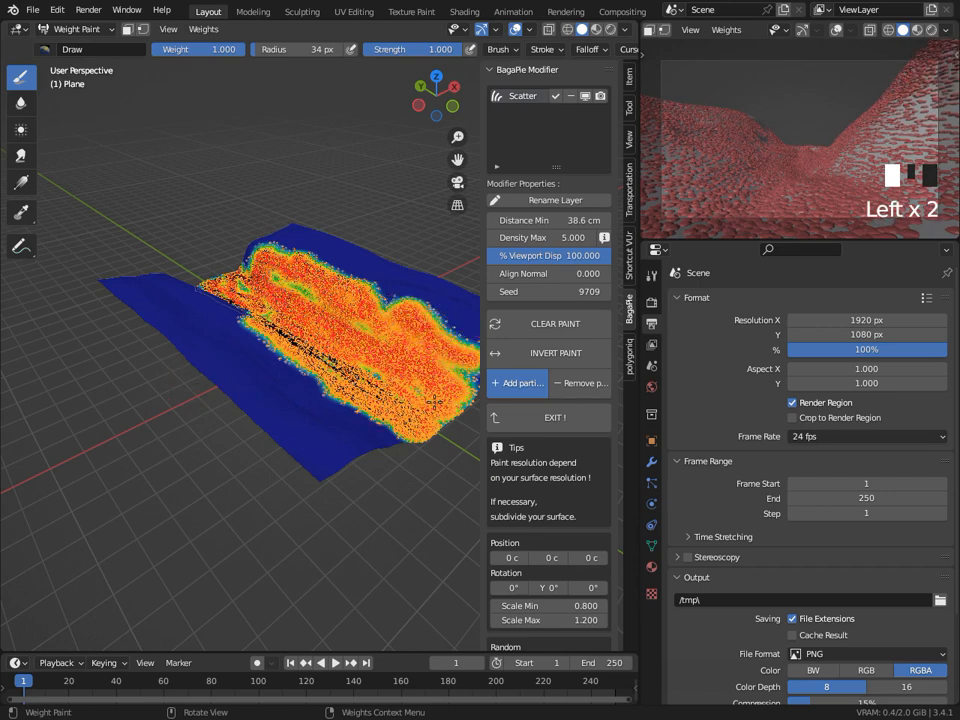
click(548, 418)
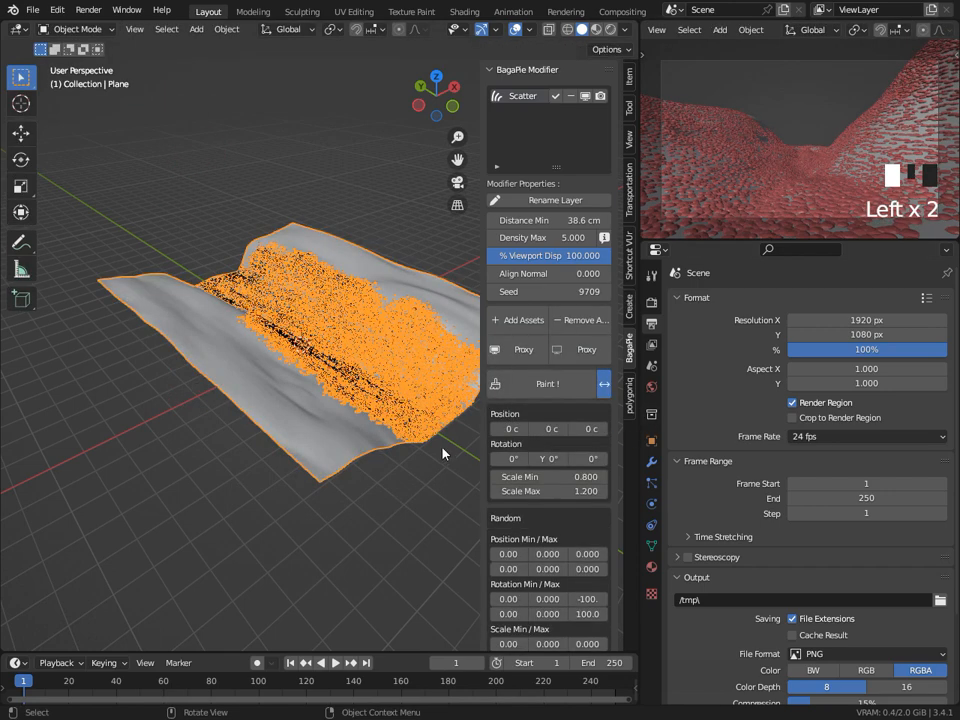
Spawn the Basic (A) grass asset from botaniq's grass category.
click(627, 414)
click(555, 110)
click(520, 290)
click(478, 341)
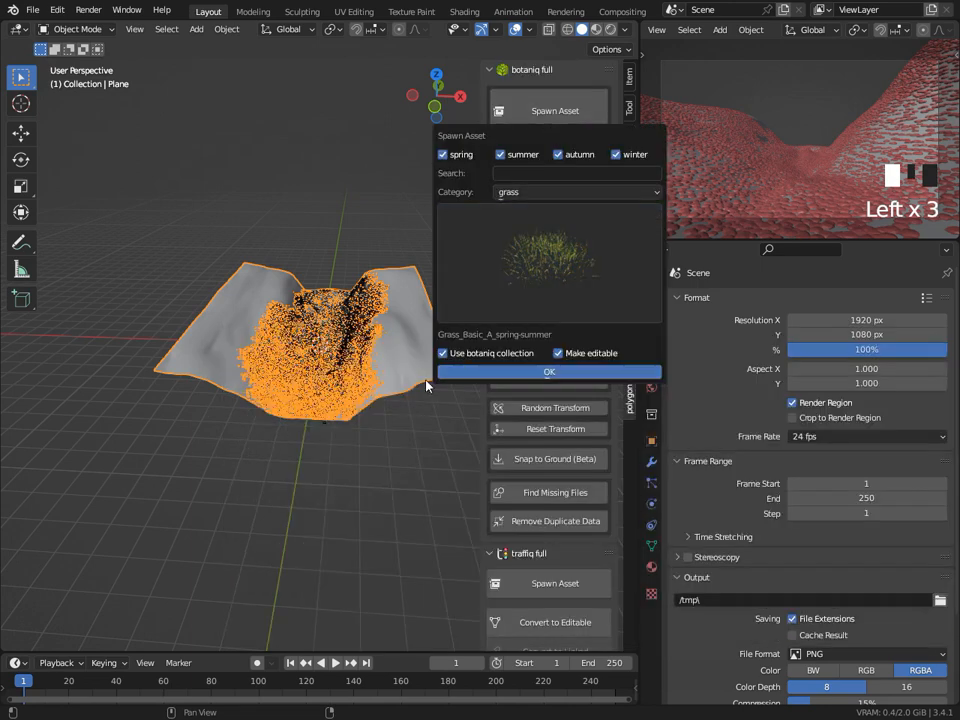
click(450, 371)
Move the Basic (A) grass clump along Y to just in front of the terrain's front edge.
key(g)
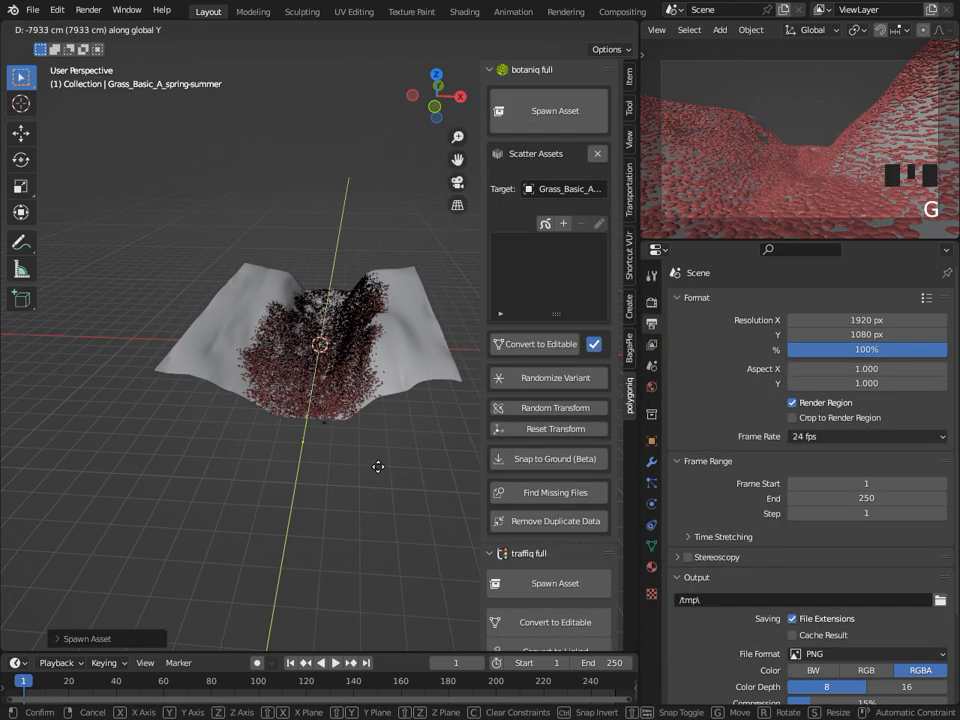
click(378, 469)
scroll(296, 522, up, 5)
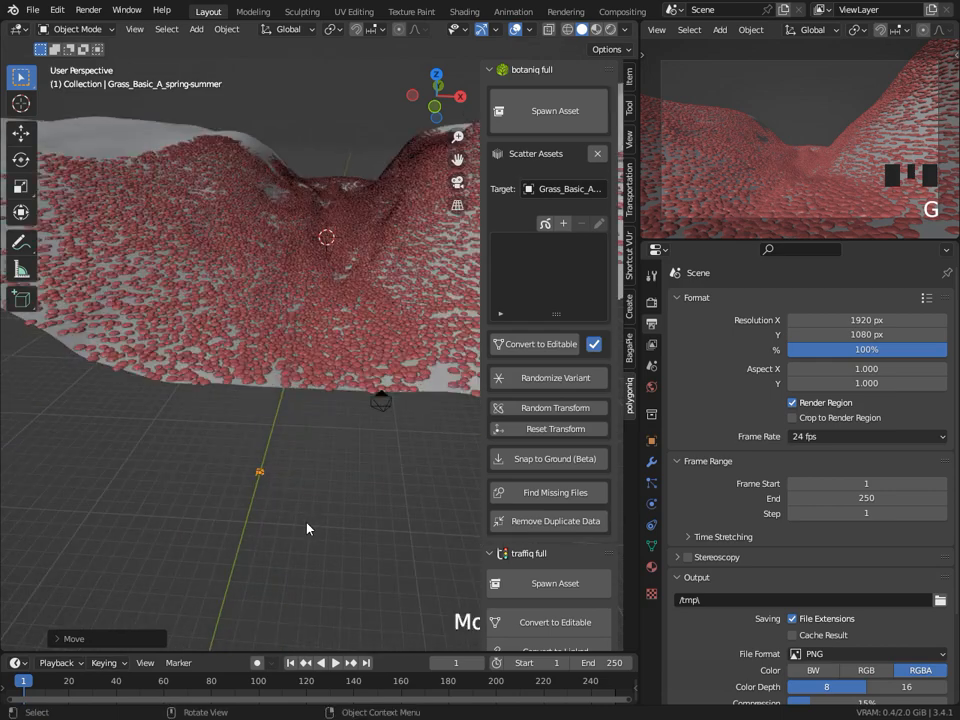
key(g)
key(y)
click(320, 453)
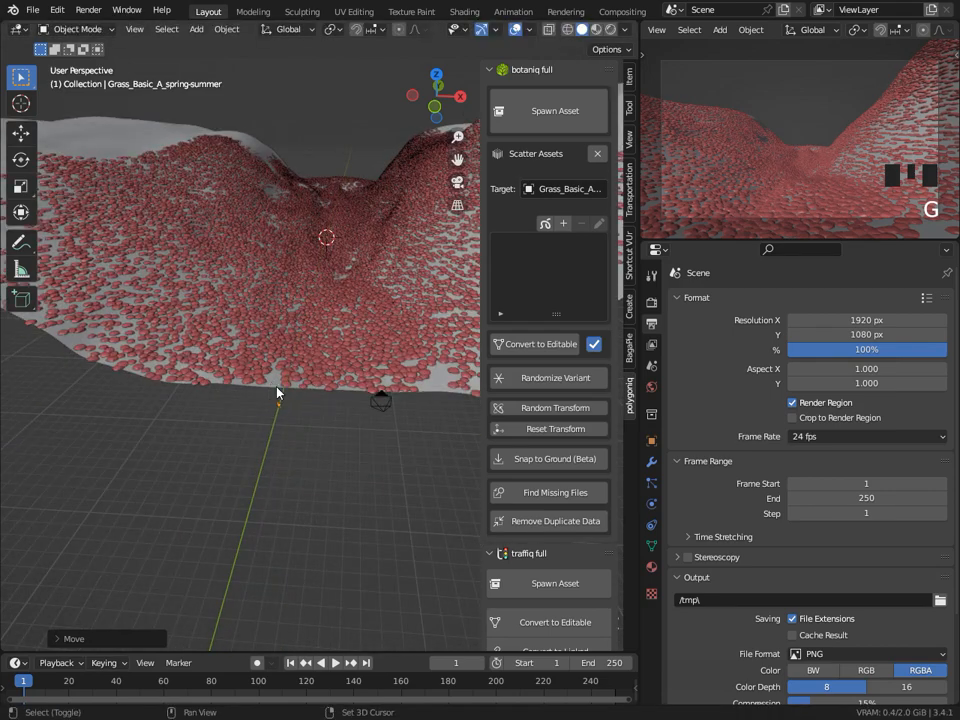
Apply BagaPie's Scatter Paint to the terrain with the Basic (A) grass, using proxies and 100% displayed instances.
shift+click(276, 387)
key(j)
click(288, 268)
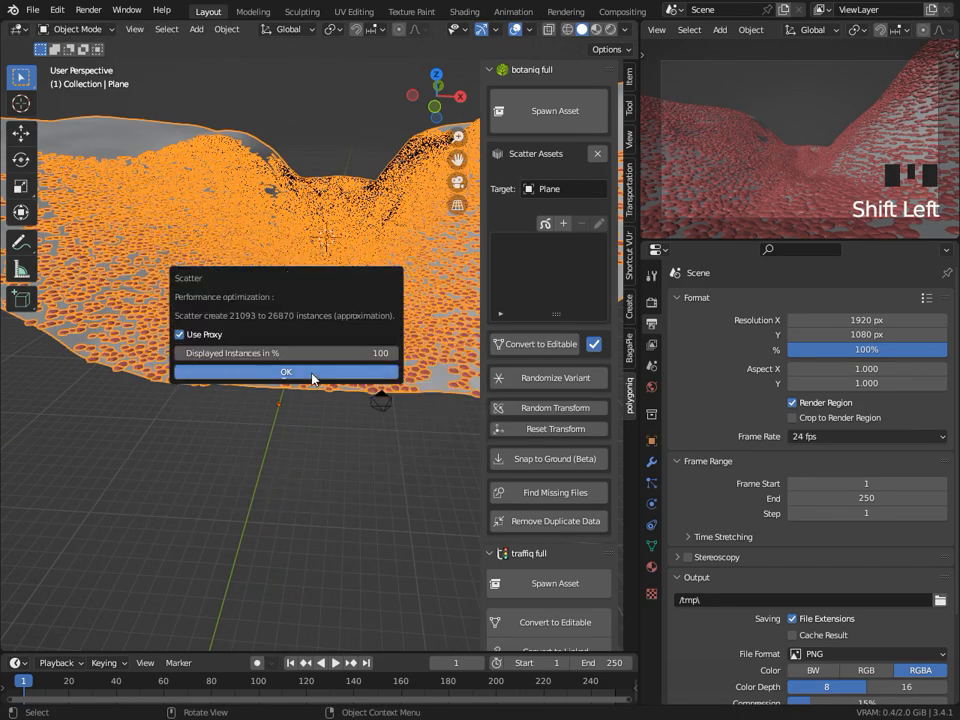
click(316, 368)
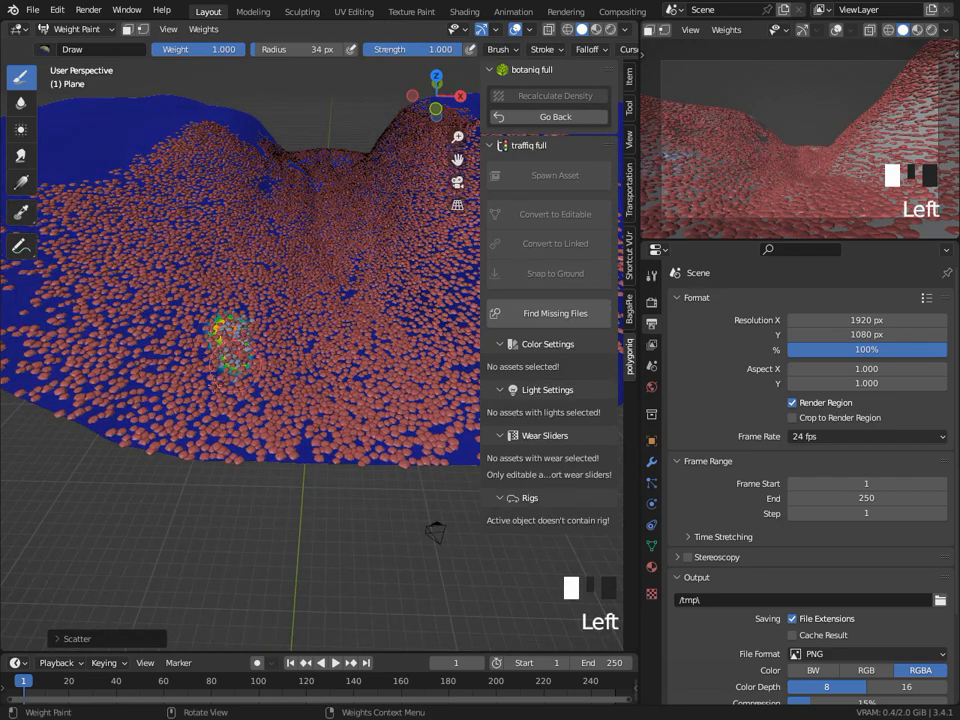
Paint the Basic (A) grass over the front section of the valley floor.
drag(216, 382, 279, 447)
drag(365, 450, 366, 404)
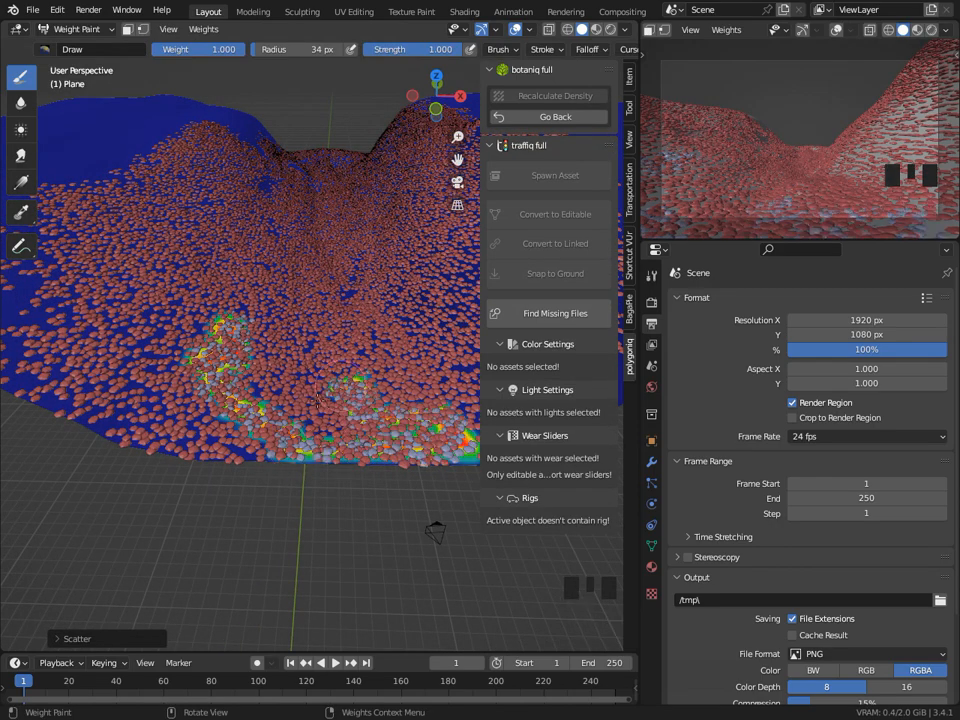
mouse_move(288, 387)
mouse_down()
mouse_move(292, 340)
mouse_move(378, 345)
mouse_up()
scroll(378, 345, down, 4)
mouse_move(378, 345)
middle_down()
mouse_move(405, 355)
mouse_move(420, 385)
middle_up()
mouse_move(420, 385)
shift+middle_down()
mouse_move(385, 395)
mouse_move(400, 412)
shift+middle_up()
drag(360, 410, 410, 397)
mouse_move(368, 358)
mouse_down()
mouse_move(300, 392)
mouse_move(285, 443)
mouse_up()
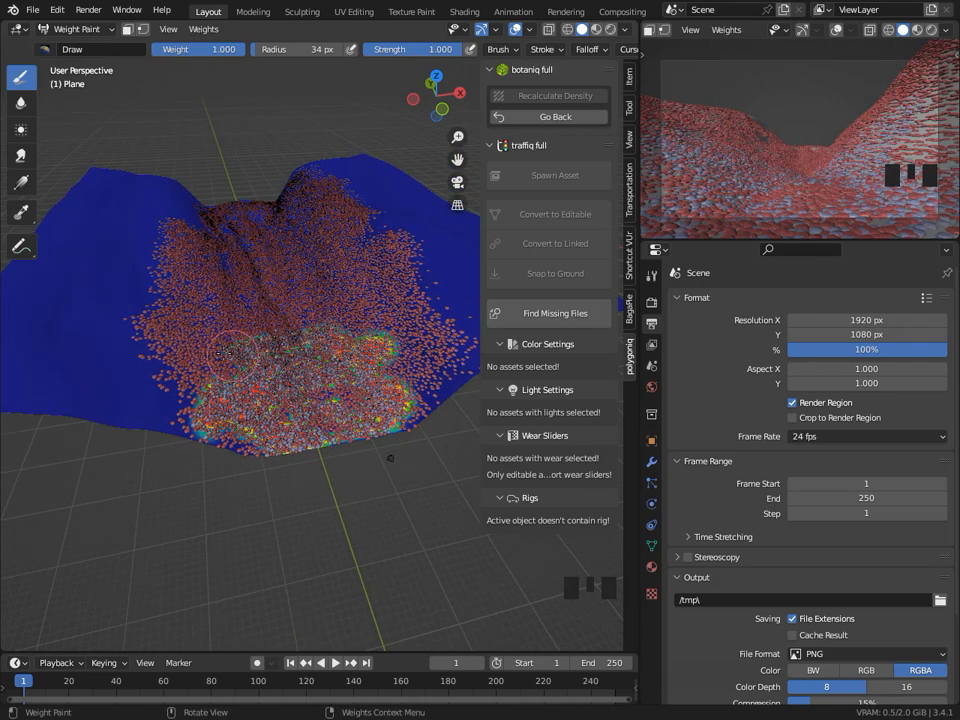
Extend the Basic (A) grass up the right-hand slope and farther back along the valley.
drag(265, 342, 318, 290)
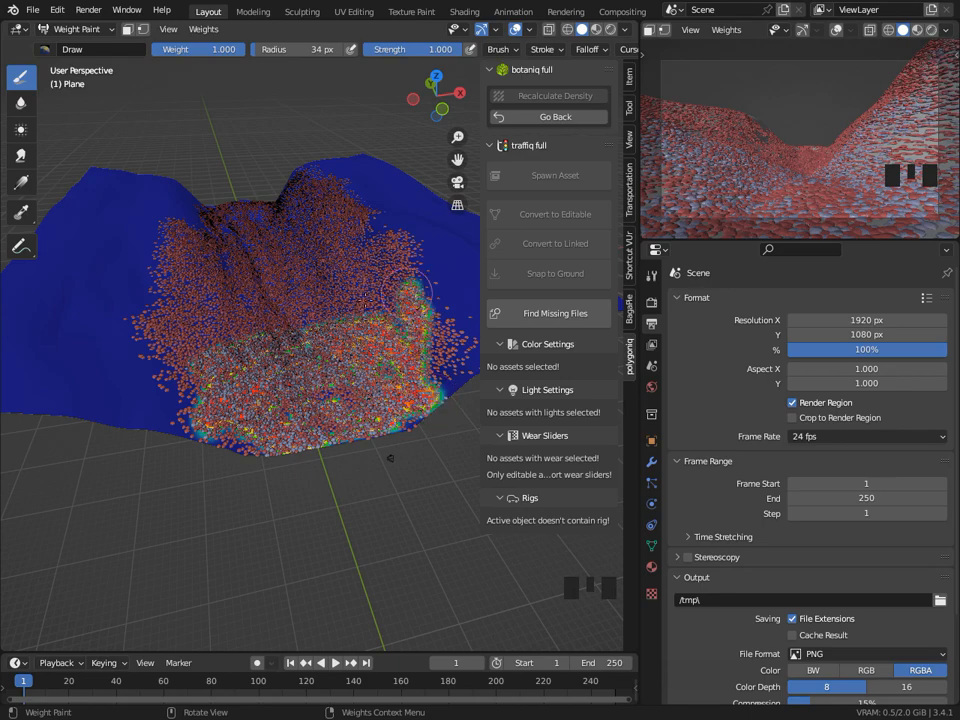
drag(404, 291, 286, 314)
middle_drag(189, 346, 290, 398)
shift+middle_drag(290, 398, 236, 388)
middle_drag(236, 388, 275, 402)
drag(320, 406, 238, 396)
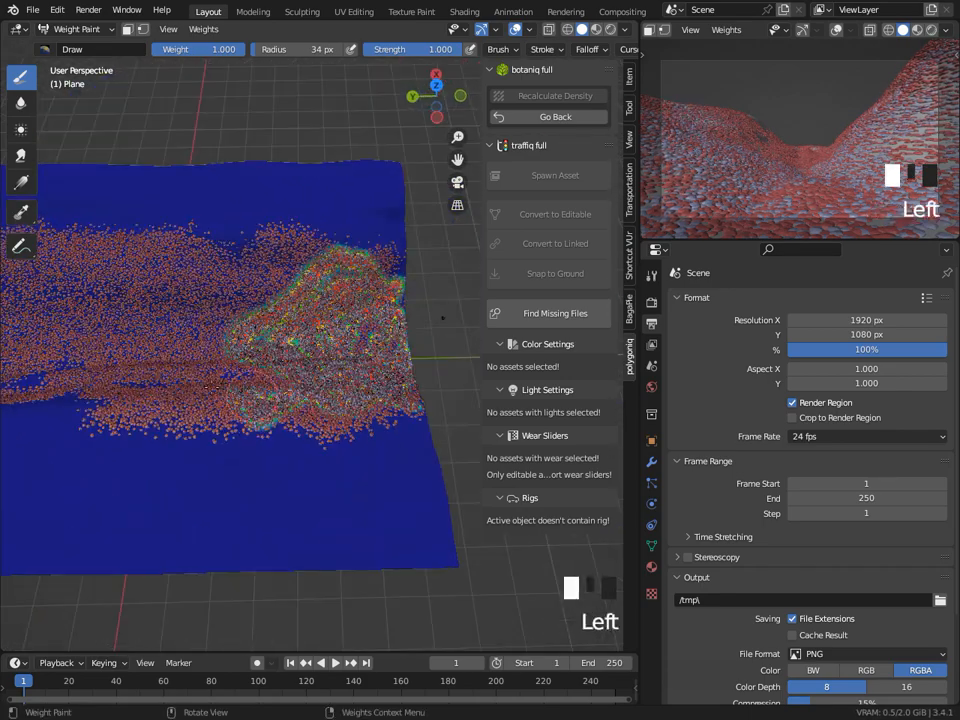
drag(230, 301, 202, 228)
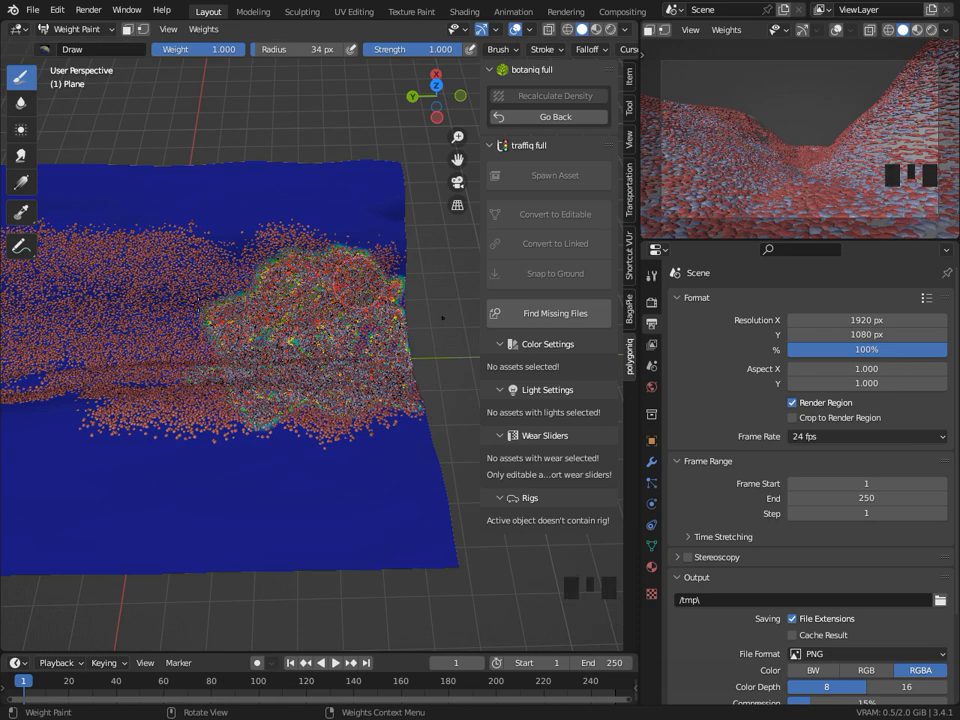
drag(356, 283, 186, 288)
Extend the Basic (A) grass along the valley's side and across the terrain's back edge.
shift+middle_drag(216, 350, 336, 349)
click(320, 376)
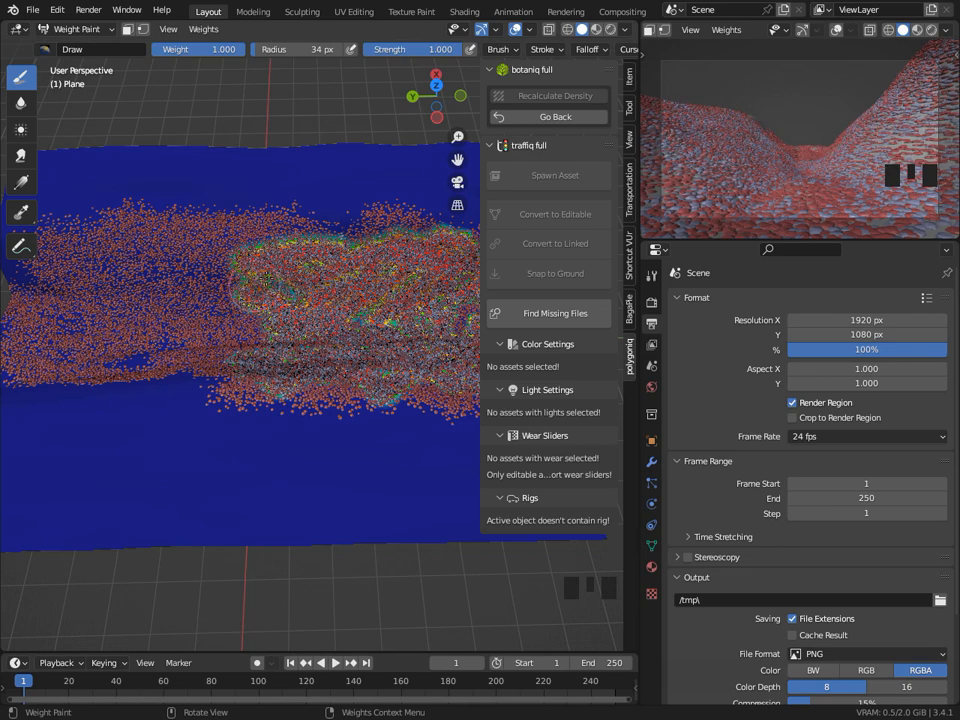
shift+middle_drag(255, 390, 385, 405)
click(372, 400)
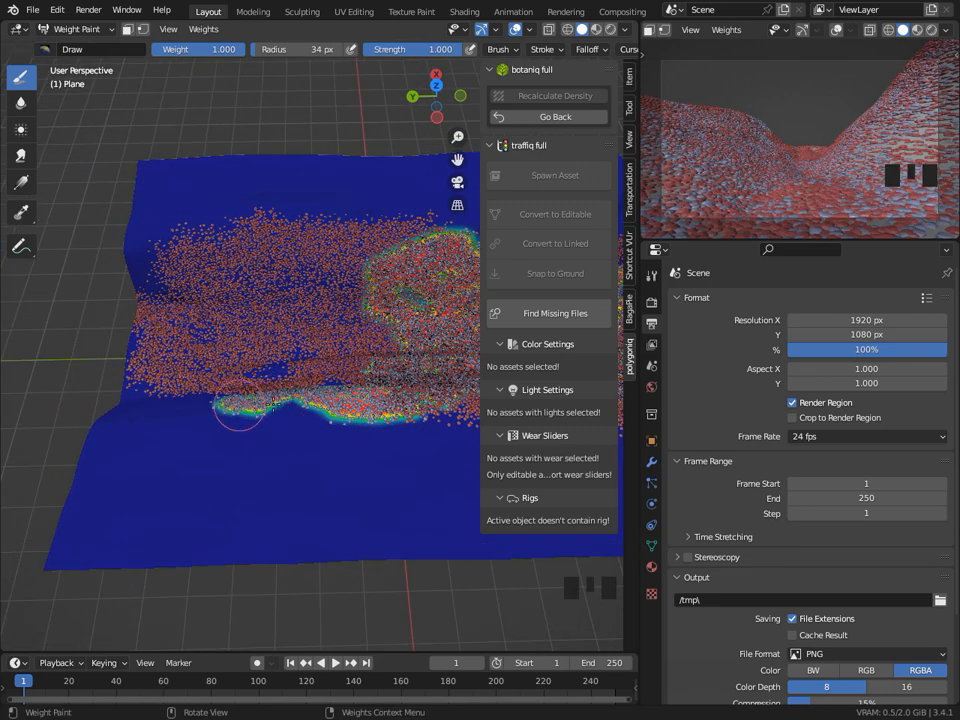
mouse_move(110, 282)
middle_down()
mouse_move(300, 330)
mouse_move(352, 355)
mouse_move(245, 432)
middle_up()
scroll(352, 355, up, 3)
click(245, 432)
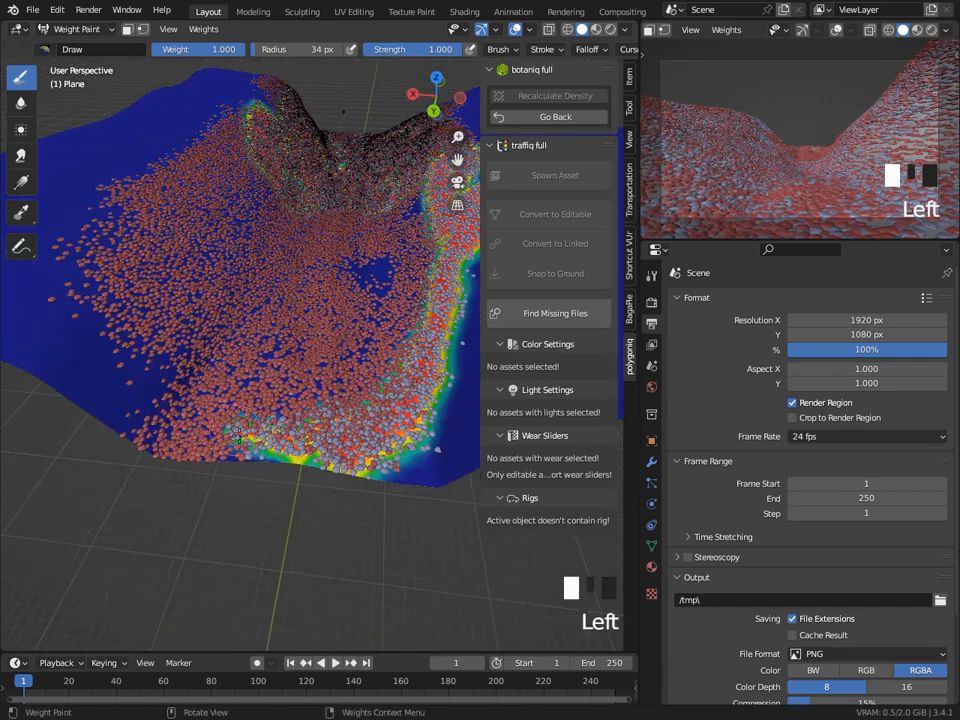
mouse_move(180, 414)
mouse_down()
mouse_move(156, 408)
mouse_move(212, 358)
mouse_up()
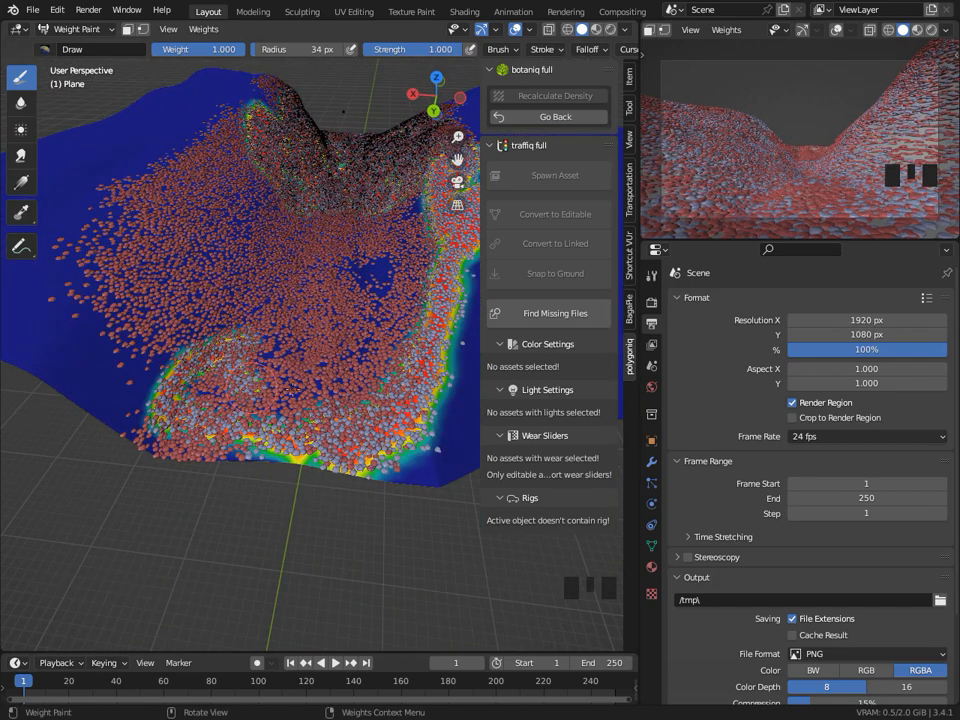
Fill the unpainted interior of the valley's rear half with Basic (A) grass out to its side slope.
middle_drag(288, 353, 310, 425)
shift+middle_drag(350, 398, 328, 410)
drag(328, 413, 313, 447)
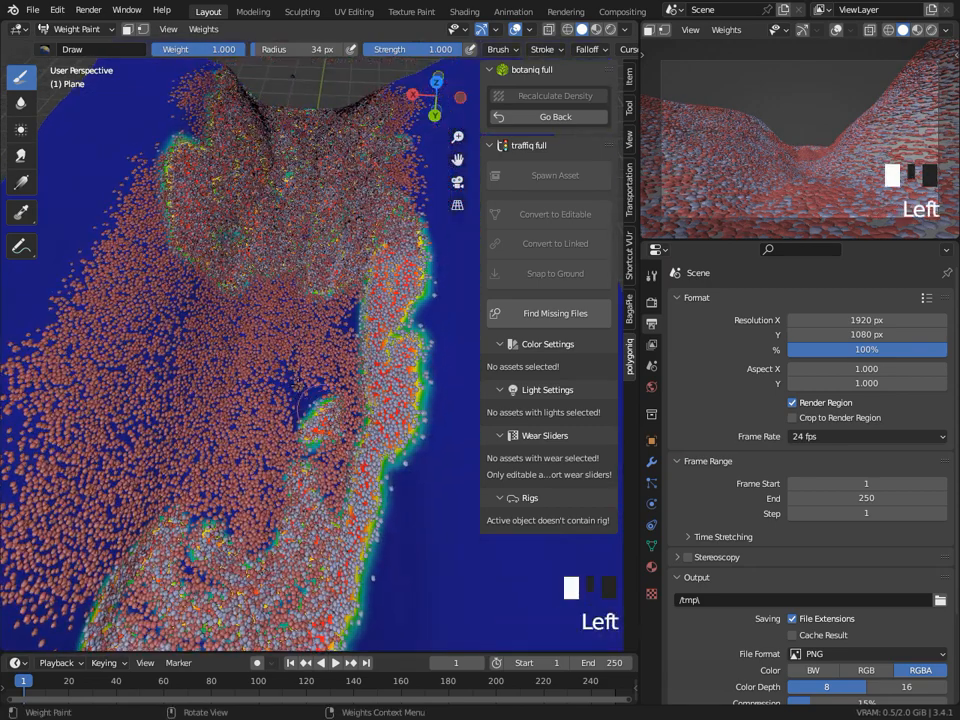
drag(330, 400, 346, 329)
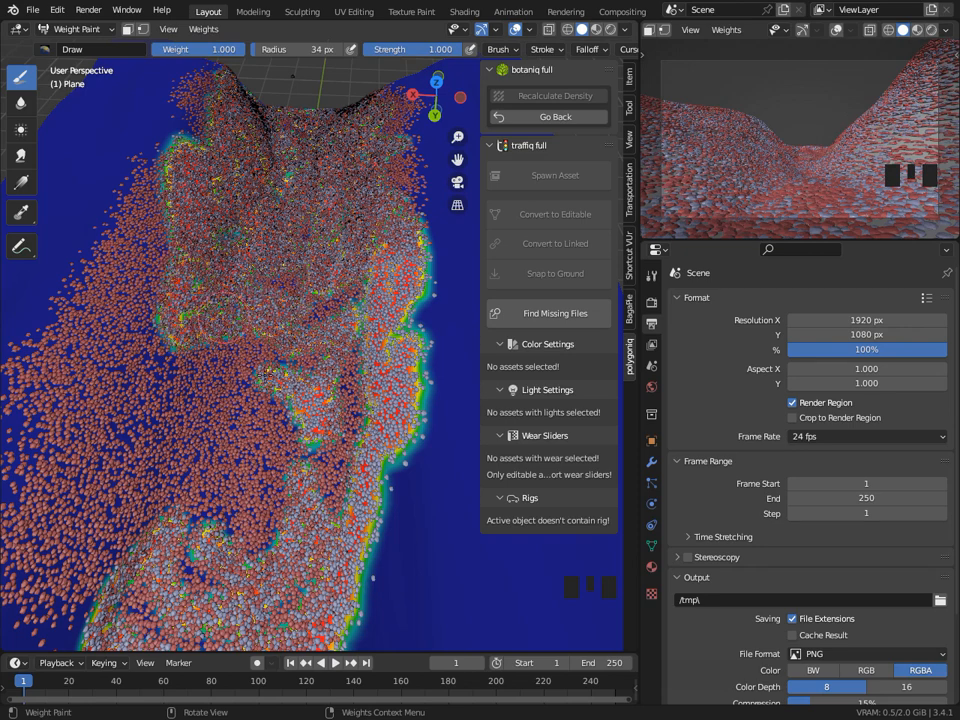
drag(157, 367, 124, 458)
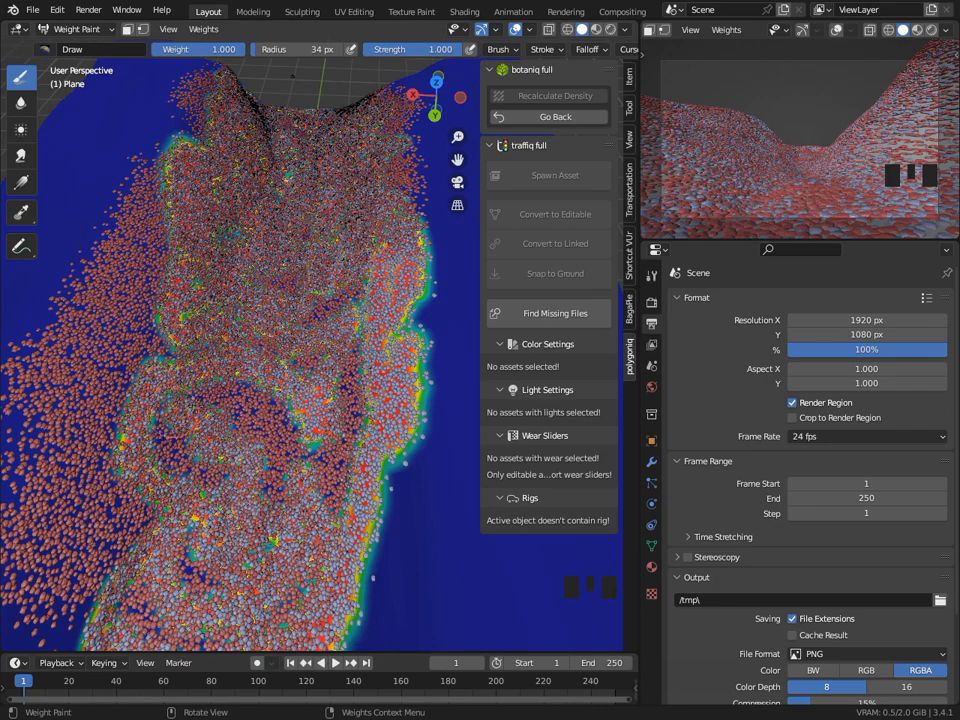
shift+middle_drag(213, 316, 178, 258)
mouse_move(178, 258)
mouse_down()
mouse_move(150, 290)
mouse_move(205, 463)
mouse_move(180, 500)
mouse_up()
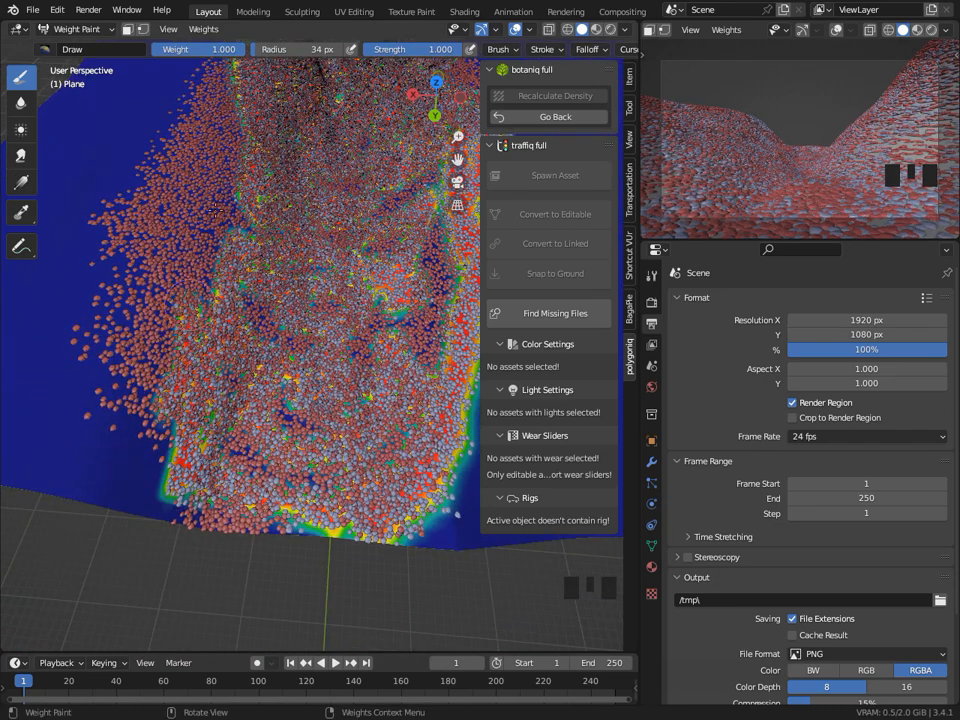
Paint the remaining grass gaps near the terrain's front edge and return to Object Mode.
middle_drag(181, 175, 252, 358)
scroll(252, 358, down, 5)
scroll(252, 358, up, 2)
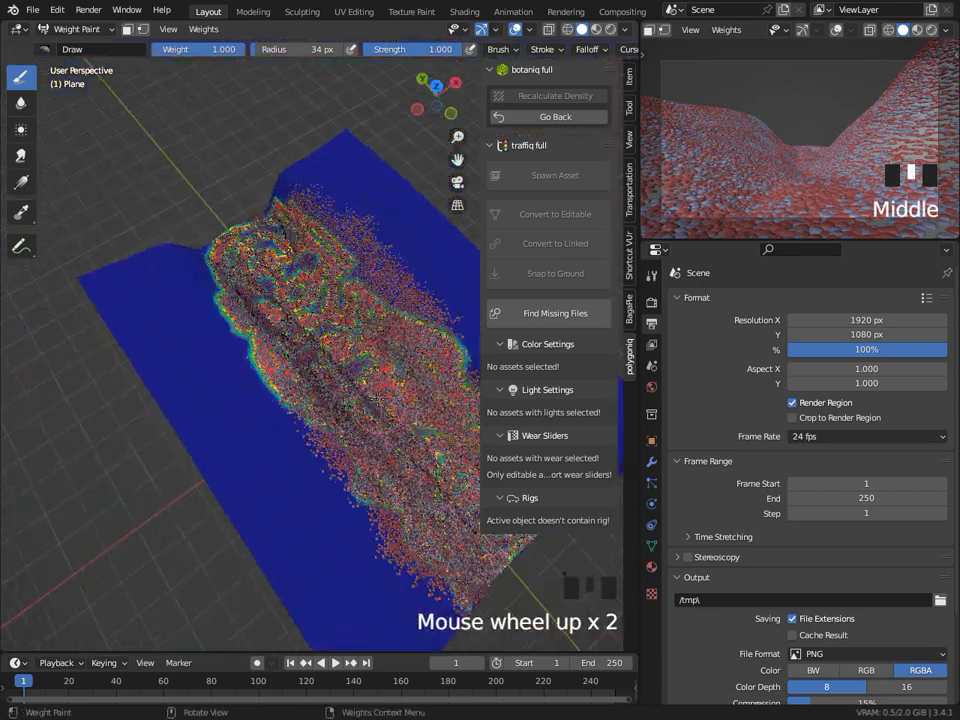
scroll(249, 362, up, 3)
scroll(249, 362, down, 3)
click(300, 535)
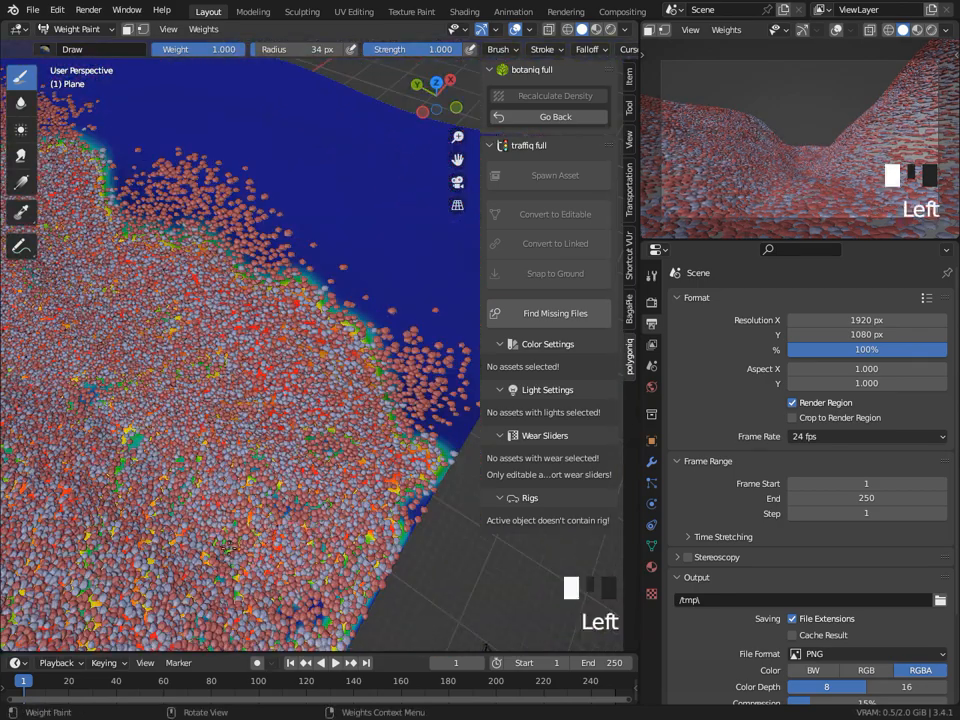
drag(375, 580, 292, 618)
scroll(255, 553, down, 4)
middle_drag(255, 553, 130, 436)
click(84, 30)
click(84, 46)
scroll(165, 334, down, 2)
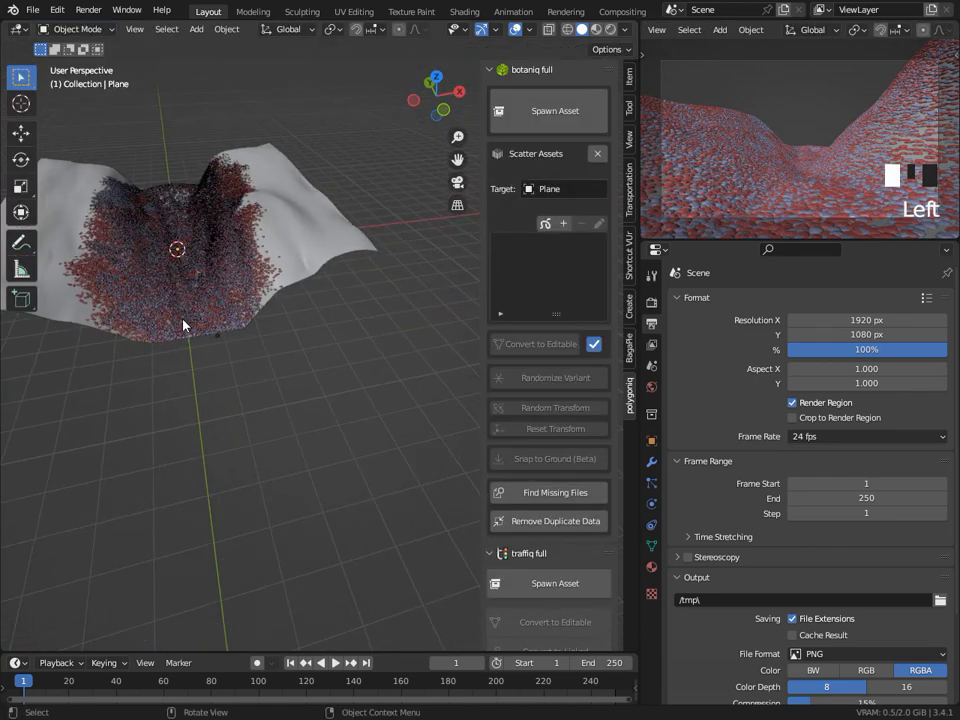
Look through the camera and set the Cycles max samples to 16 for both viewport and render.
key(n)
middle_drag(206, 347, 200, 345)
key(KP_0)
click(651, 302)
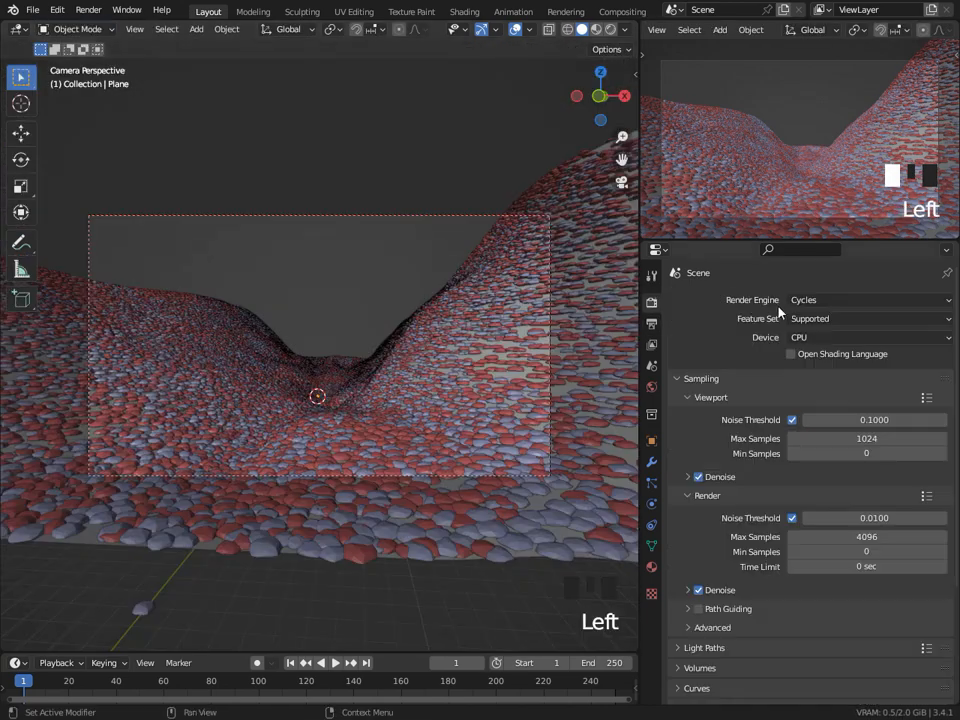
double_click(874, 438)
text(169)
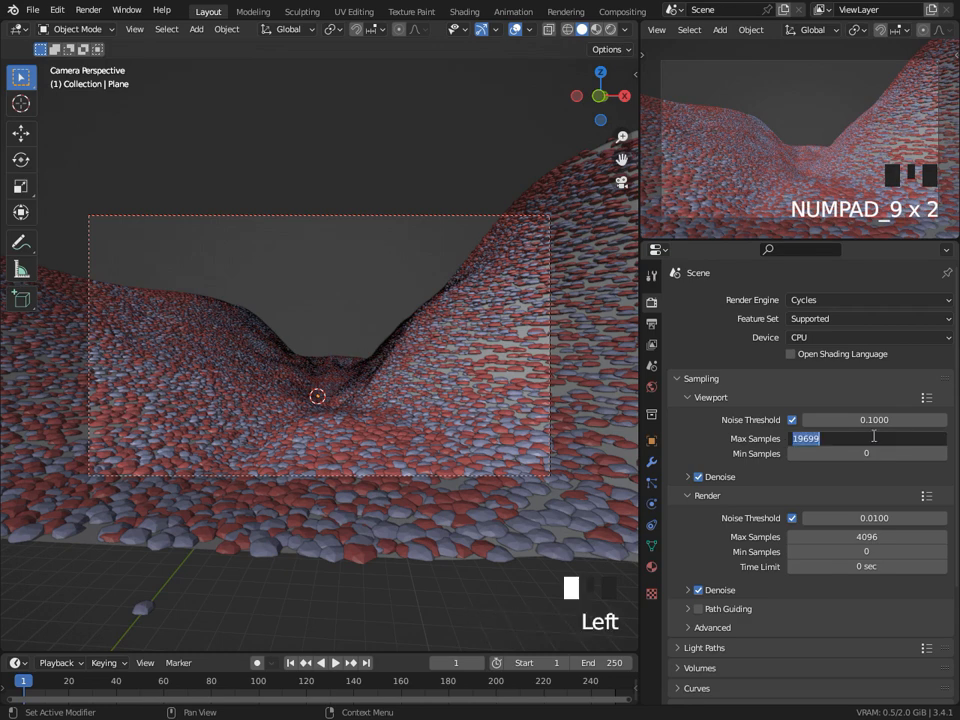
text(99)
key(BackSpace)
key(BackSpace)
key(BackSpace)
key(Return)
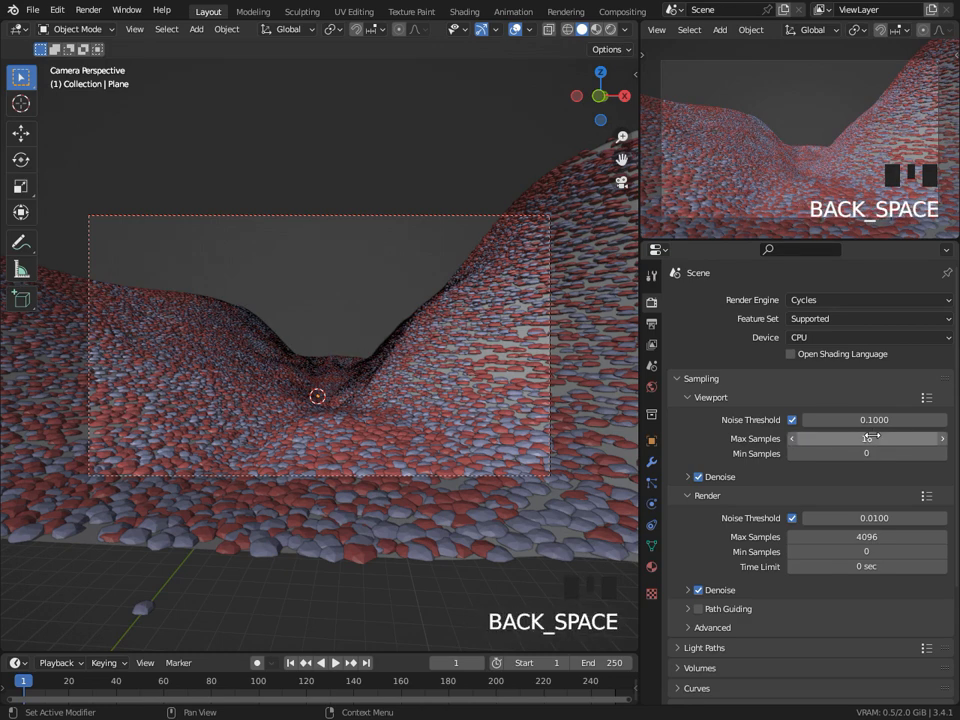
click(878, 538)
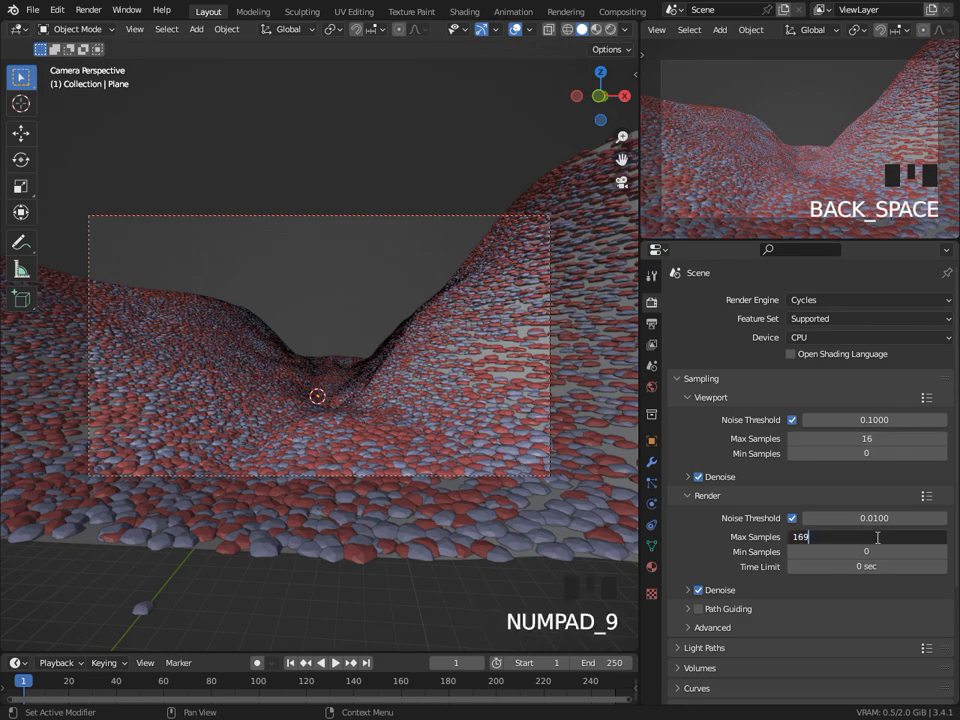
key(BackSpace)
key(Return)
Render a still image from the camera, examine the grass coverage in it and close the result.
click(92, 12)
click(110, 27)
scroll(279, 435, up, 5)
scroll(330, 490, down, 2)
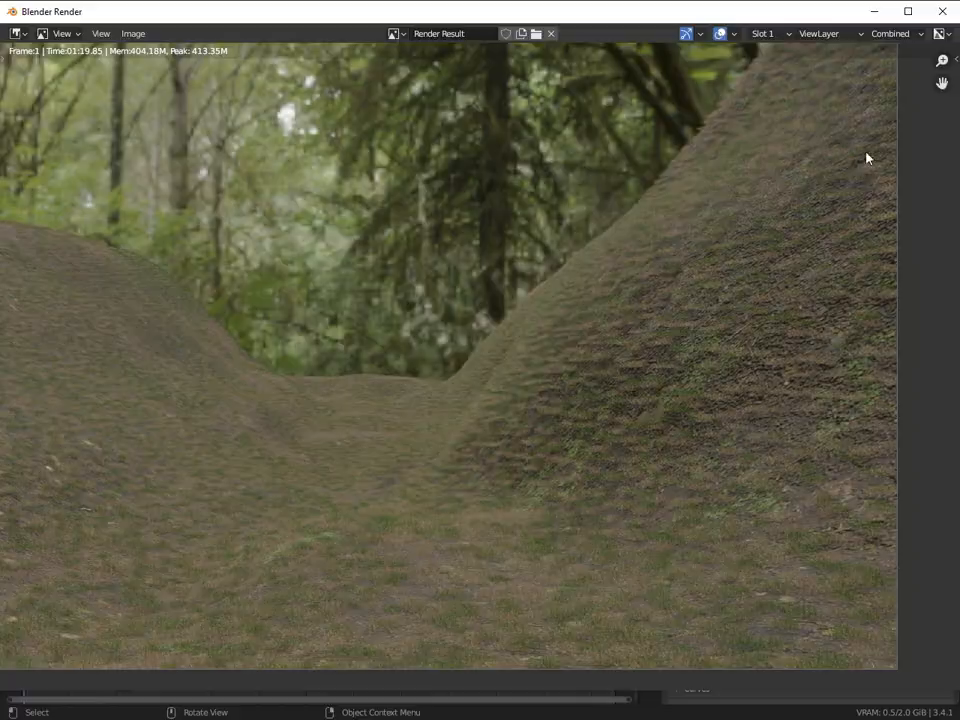
key(Escape)
Spawn the green summer Chestnut tree (Tree_Aesculus-hippocastanum_C_summer) from botaniq's deciduous category.
middle_drag(395, 285, 371, 336)
scroll(388, 354, down, 2)
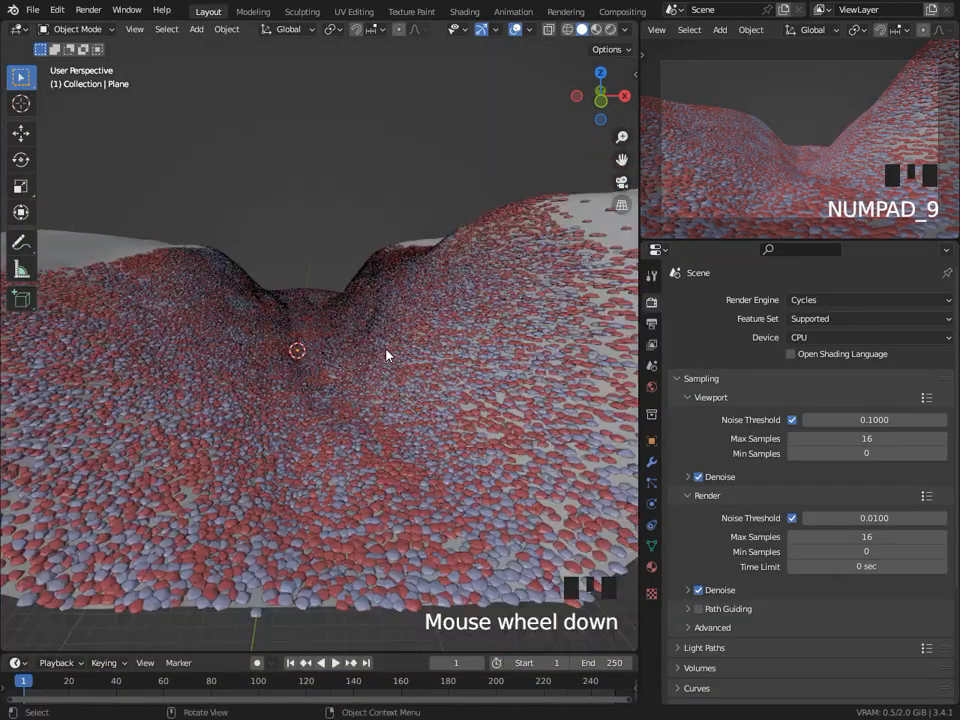
key(n)
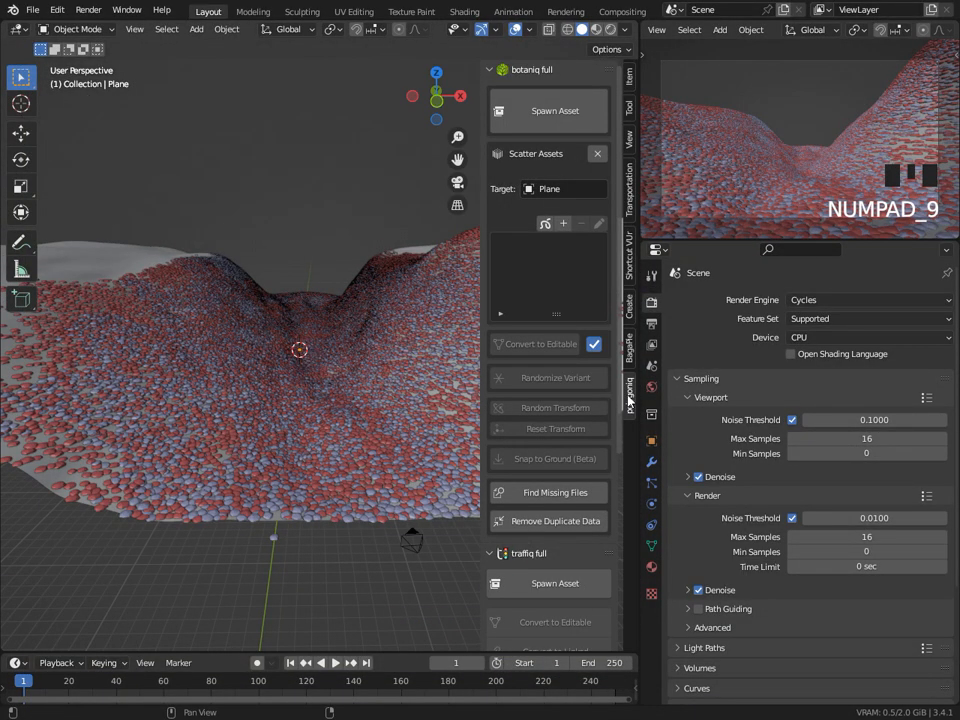
click(556, 130)
click(543, 184)
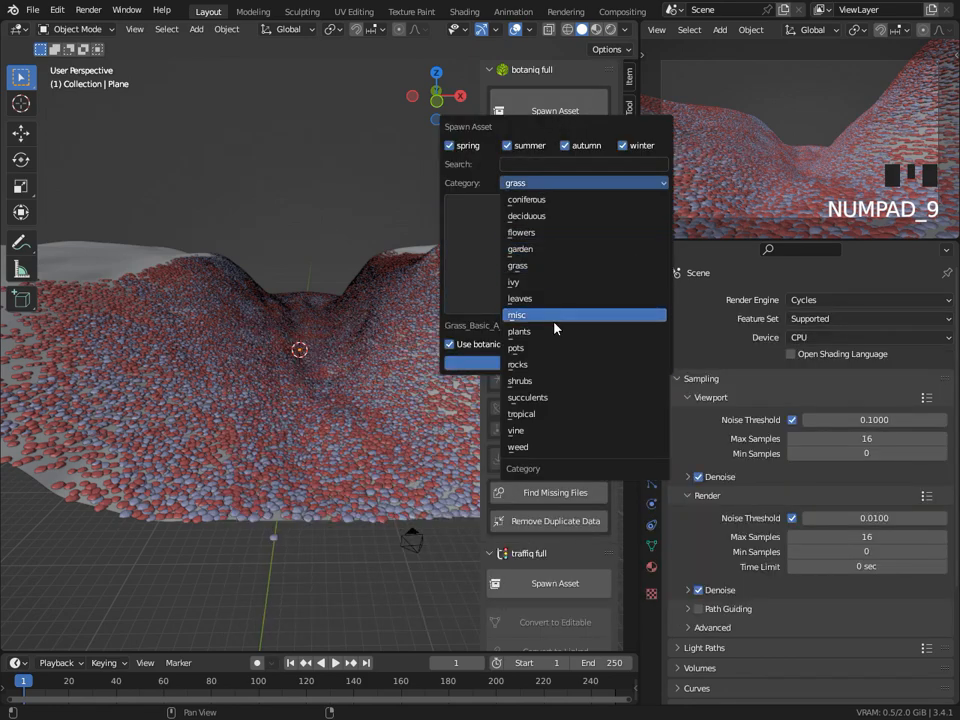
click(546, 216)
click(556, 260)
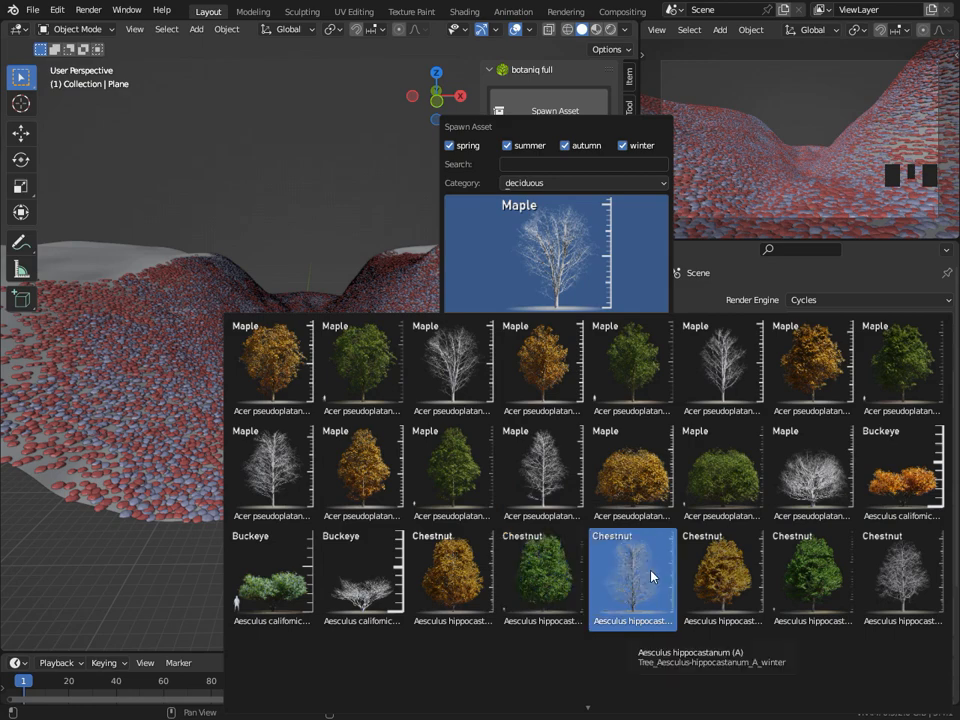
scroll(826, 616, up, 1)
scroll(826, 616, down, 3)
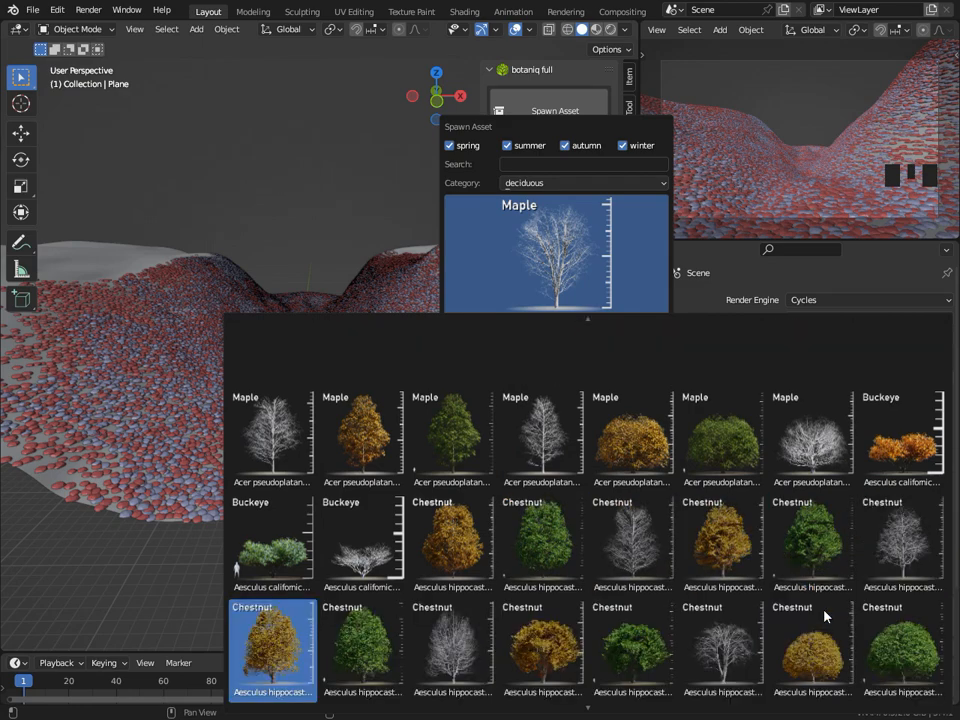
click(362, 645)
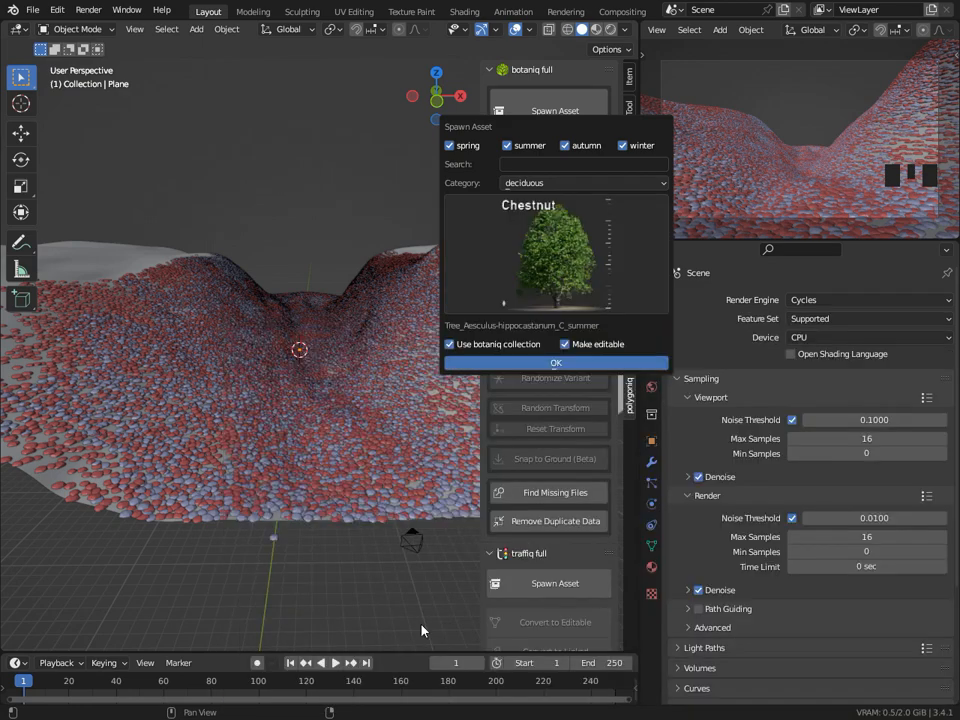
click(556, 363)
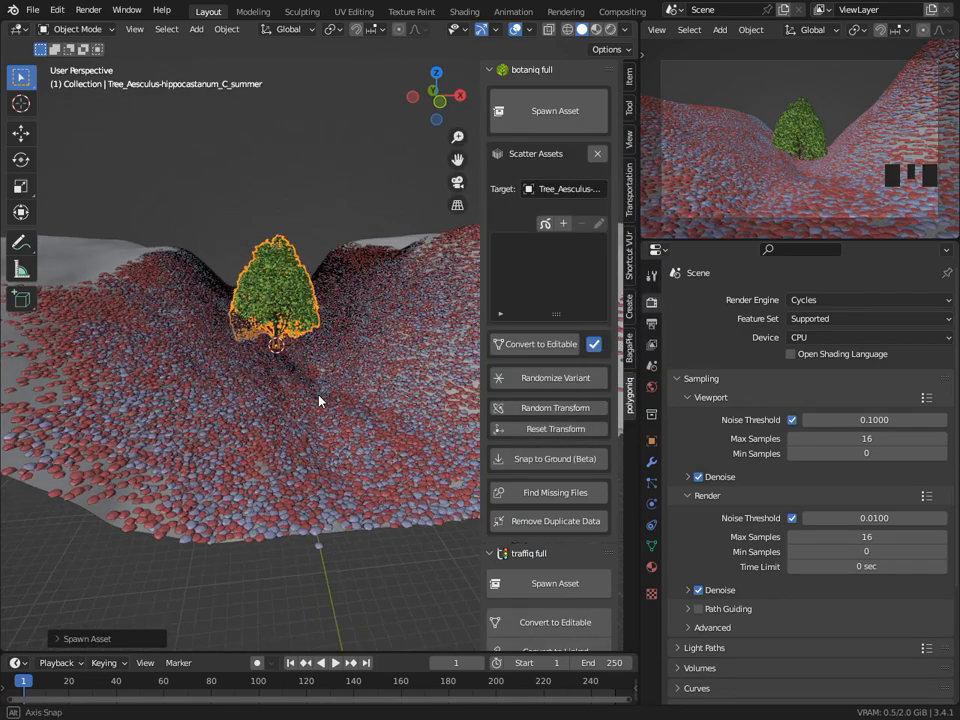
Move the chestnut tree along Y toward the camera and adjust its height along Z to the valley floor.
key(g)
key(y)
click(333, 470)
key(g)
key(z)
click(337, 413)
middle_drag(324, 399, 330, 399)
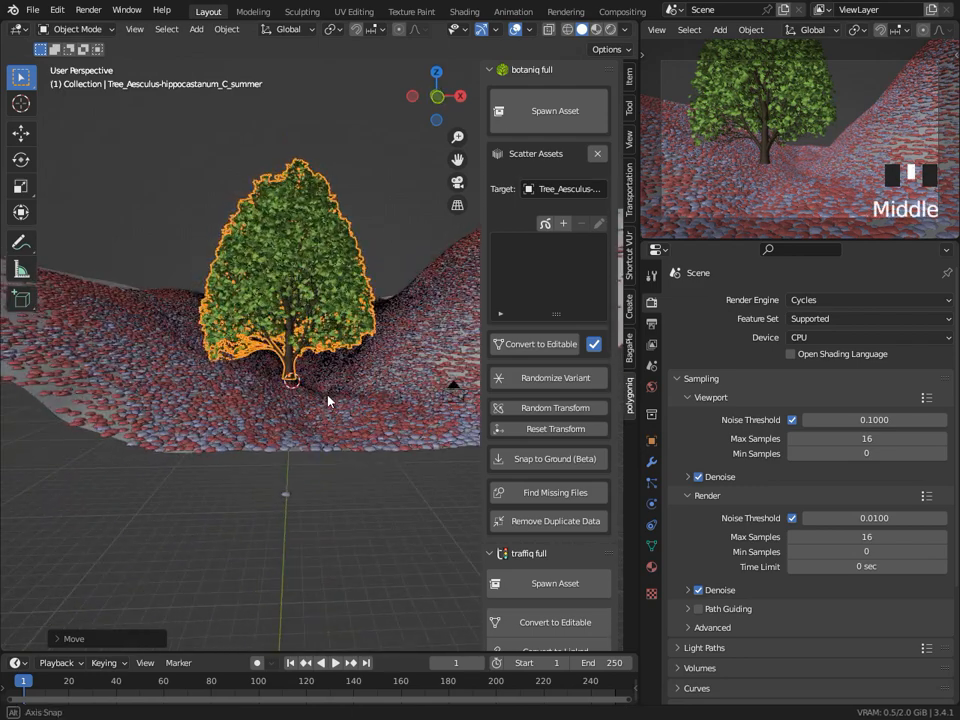
Tilt the chestnut tree sideways around the Y axis and adjust its height along Z.
key(r)
key(x)
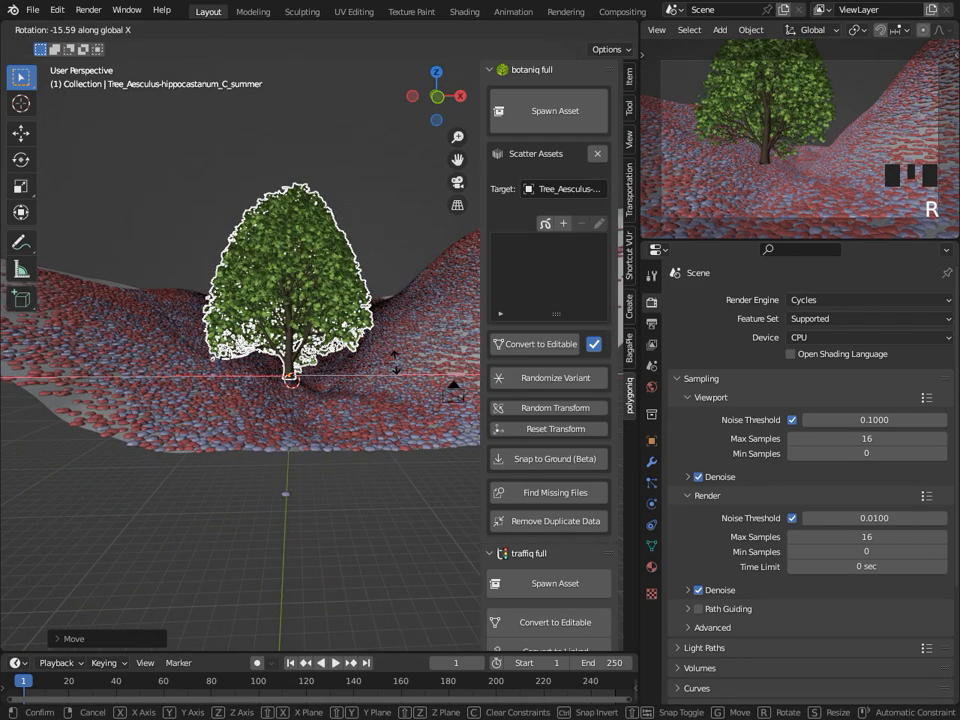
key(y)
key(g)
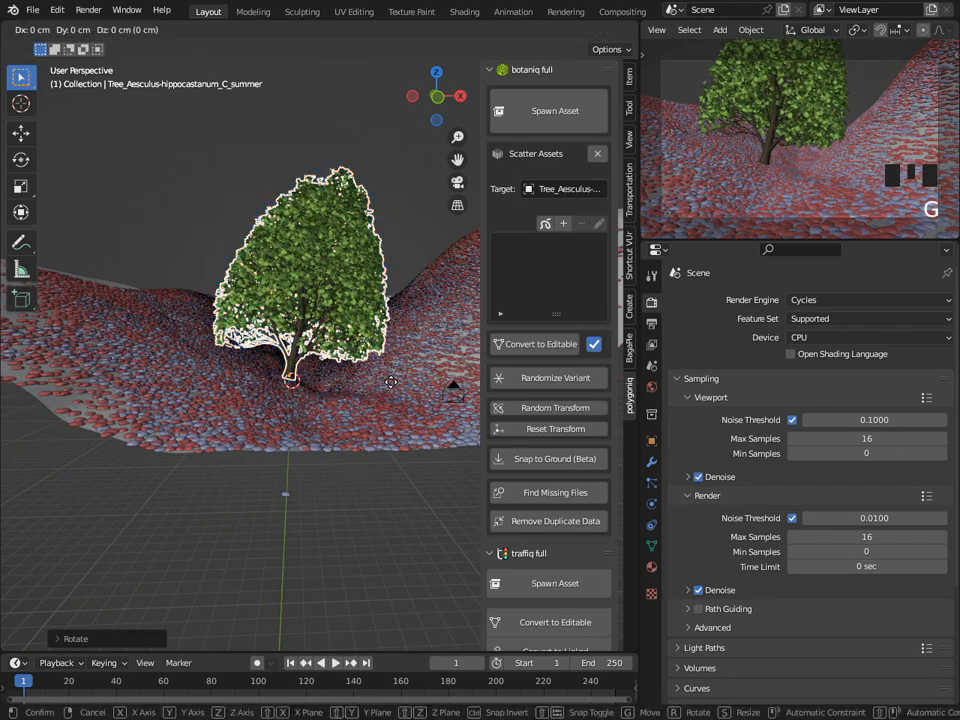
key(z)
click(382, 402)
Reposition the chestnut tree near the terrain's front edge on the valley's left side and adjust its height along Z.
key(g)
key(y)
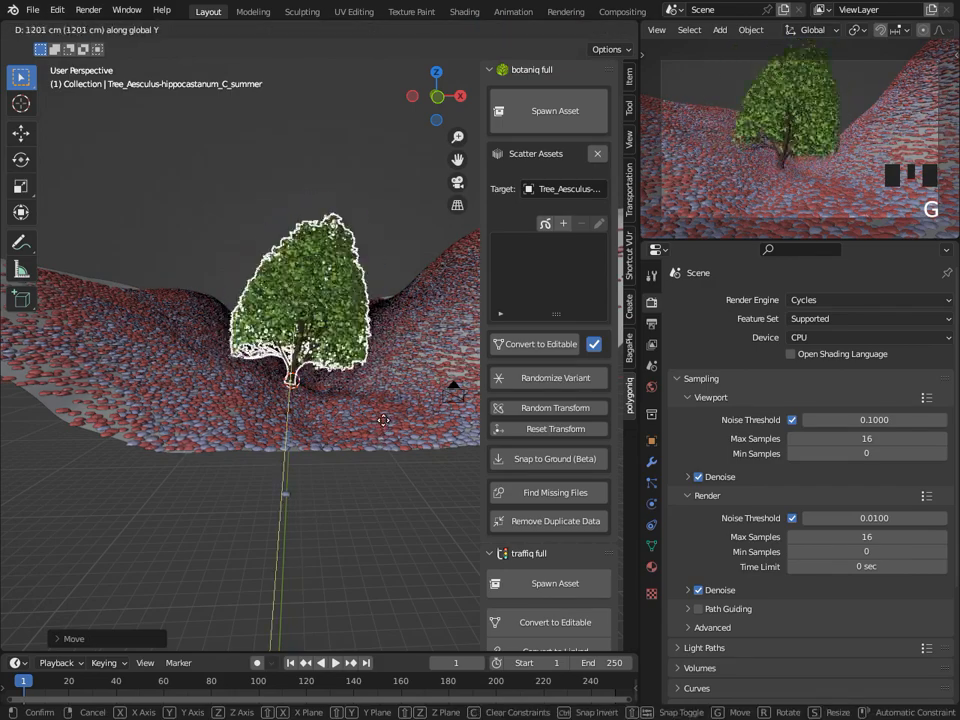
click(370, 416)
key(g)
key(y)
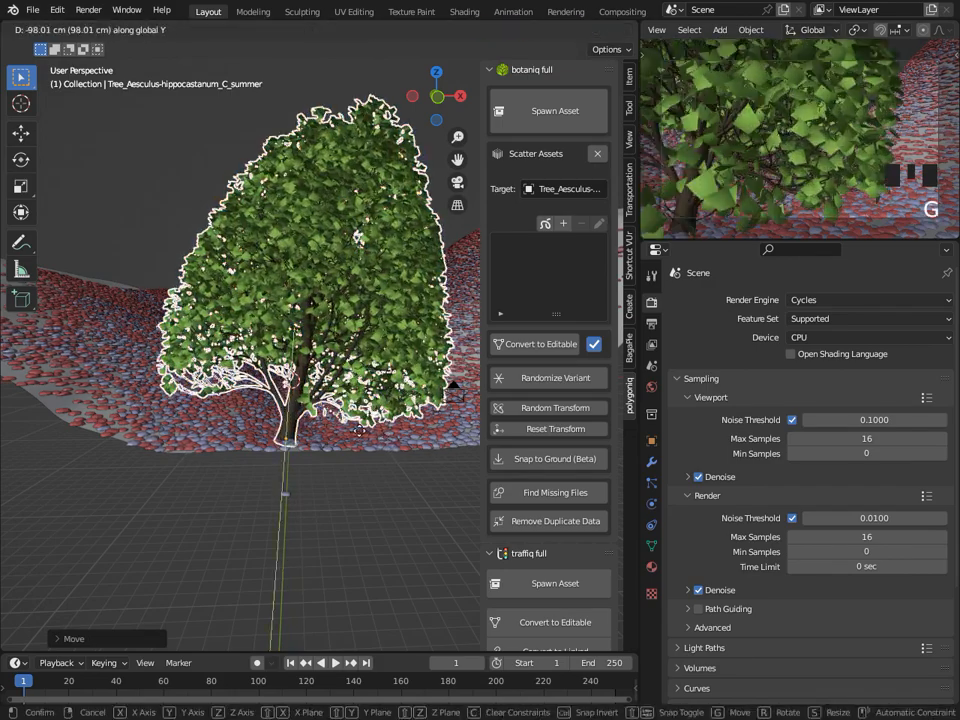
click(260, 440)
key(g)
key(z)
click(332, 407)
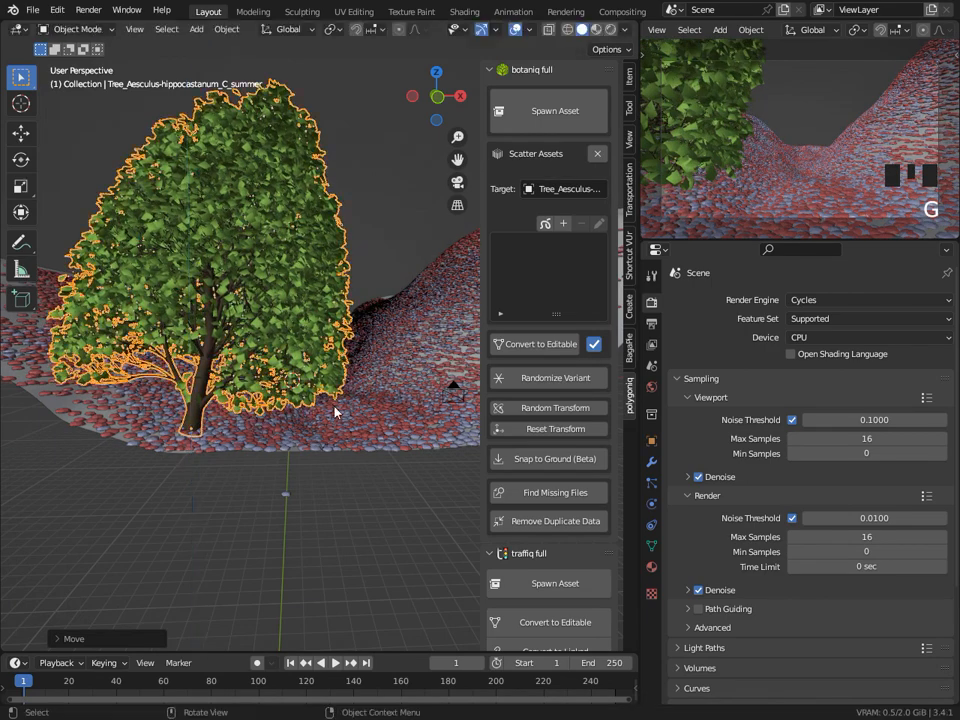
Straighten the chestnut tree by rotating it around X, about 7° around local X, and about -8° around global Y.
key(r)
key(x)
click(377, 392)
key(r)
key(x)
key(x)
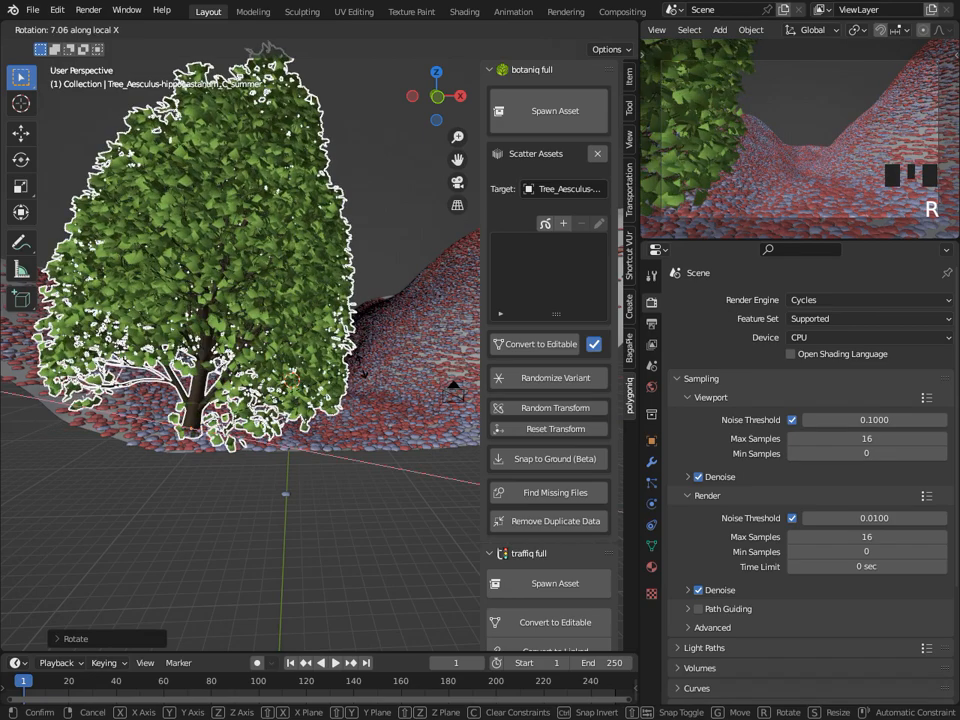
click(352, 381)
key(r)
key(y)
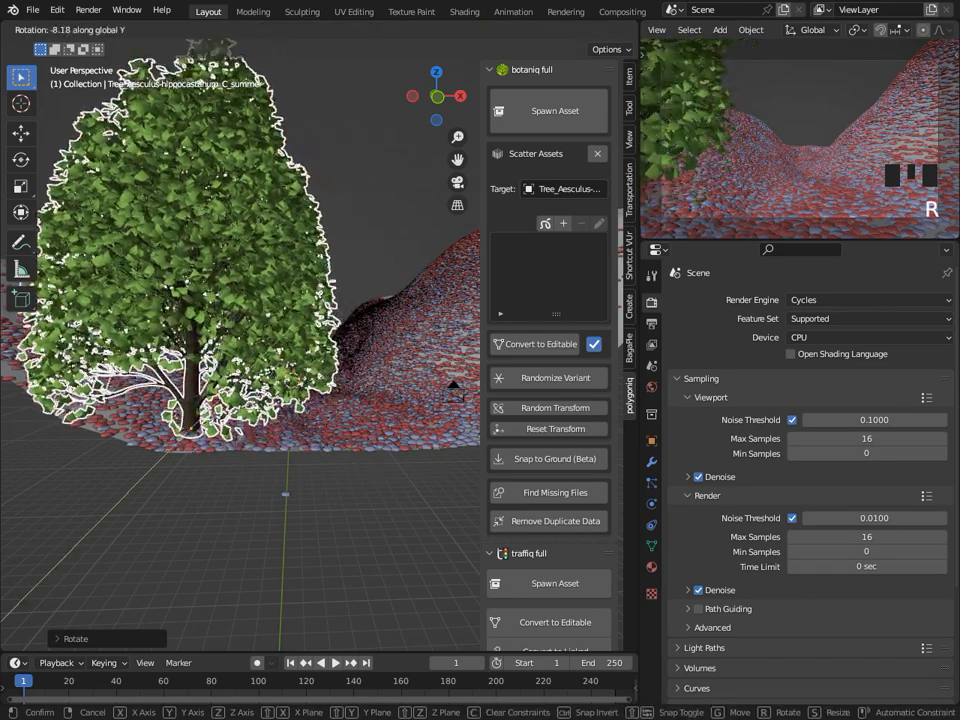
click(300, 420)
Move the chestnut tree about 537 cm back along Y from the terrain's front edge.
key(g)
key(y)
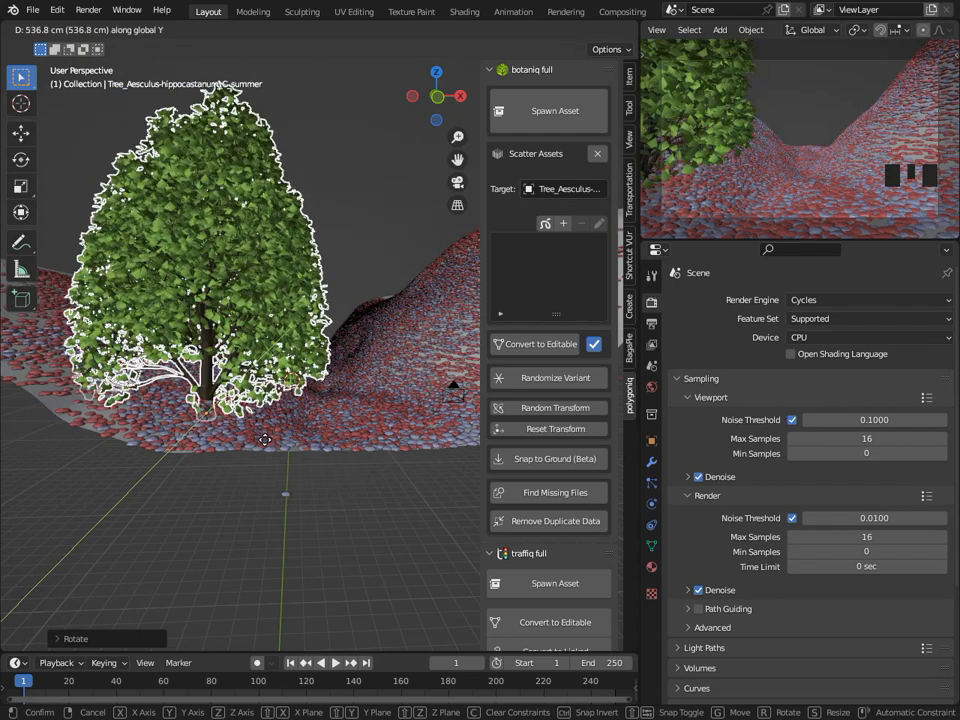
click(260, 452)
scroll(866, 150, down, 2)
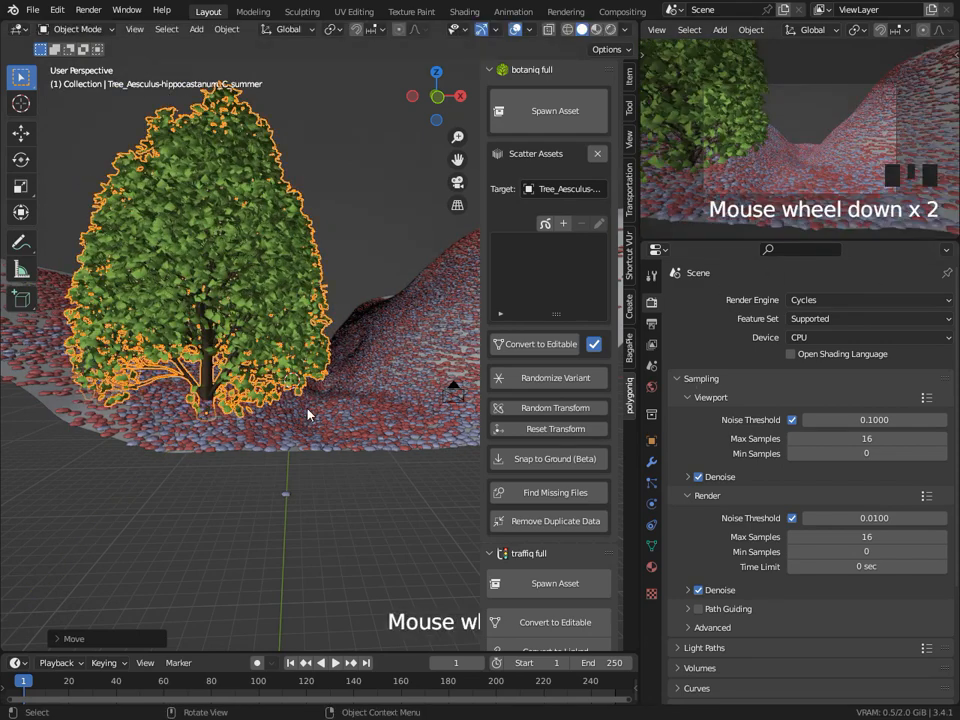
Spawn the green summer maple Acer pseudoplatanus A from botaniq's deciduous category.
click(558, 128)
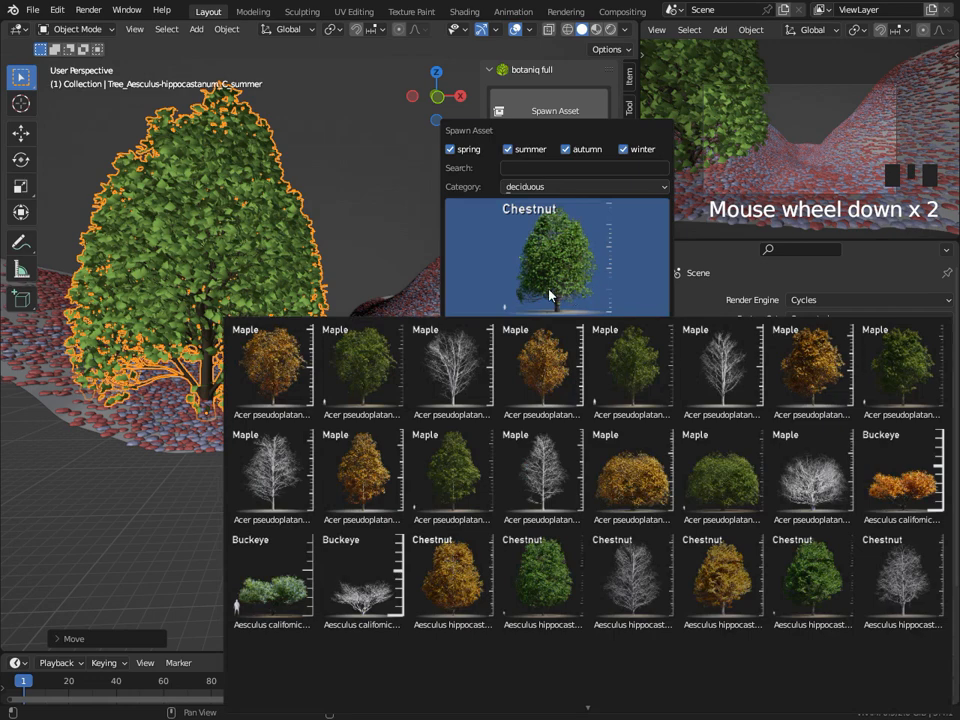
click(362, 370)
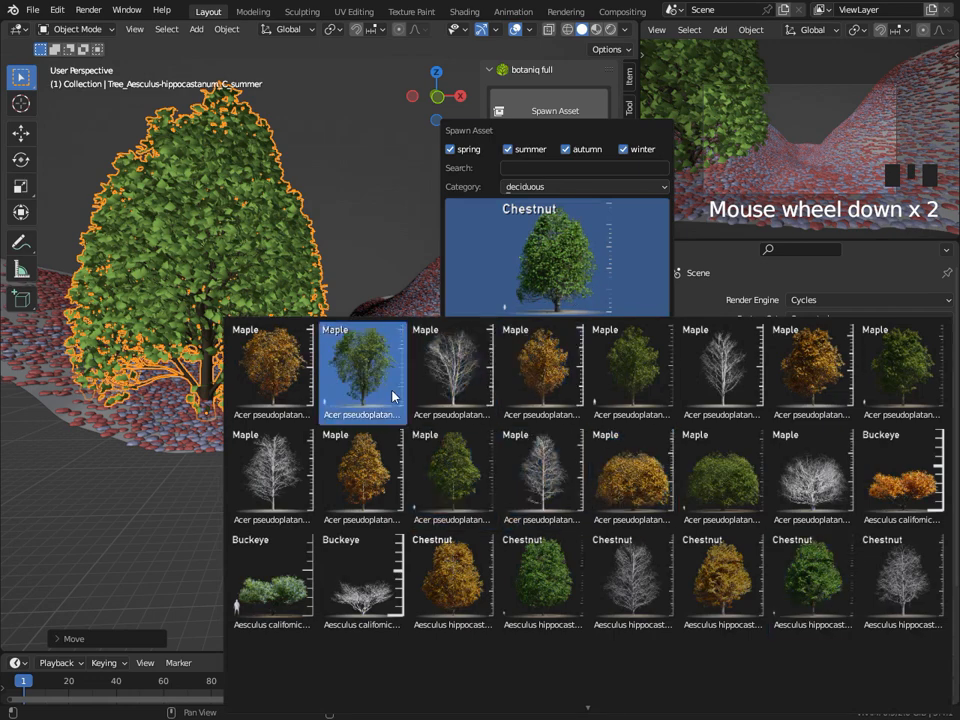
click(553, 364)
scroll(352, 438, down, 3)
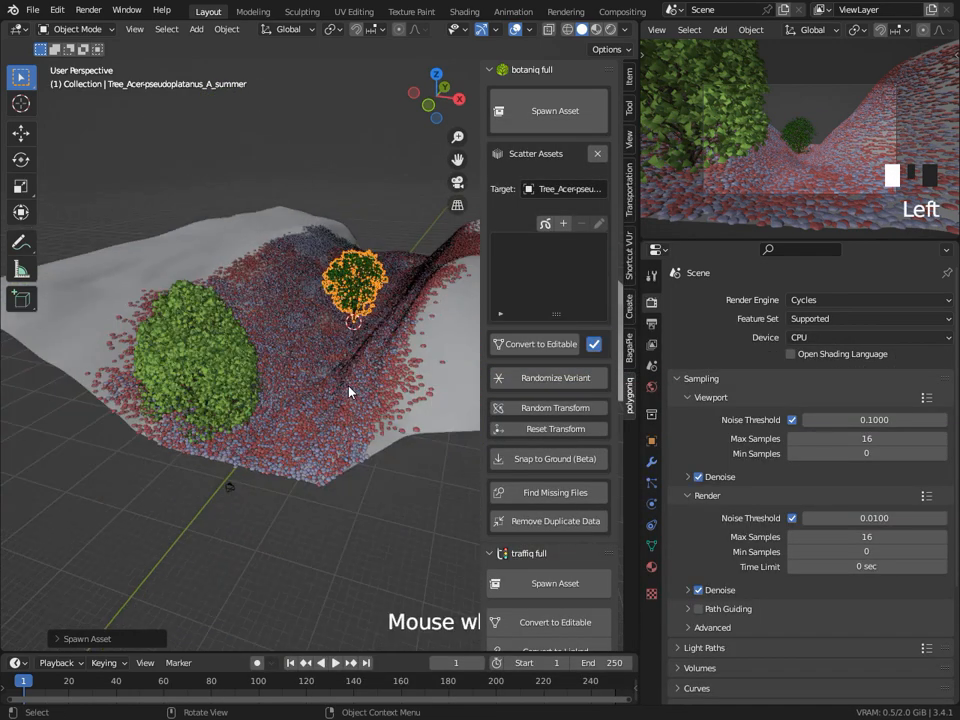
Move the maple along Y toward the terrain's front edge, then along X to the valley's right side.
key(g)
key(y)
click(293, 462)
key(g)
key(x)
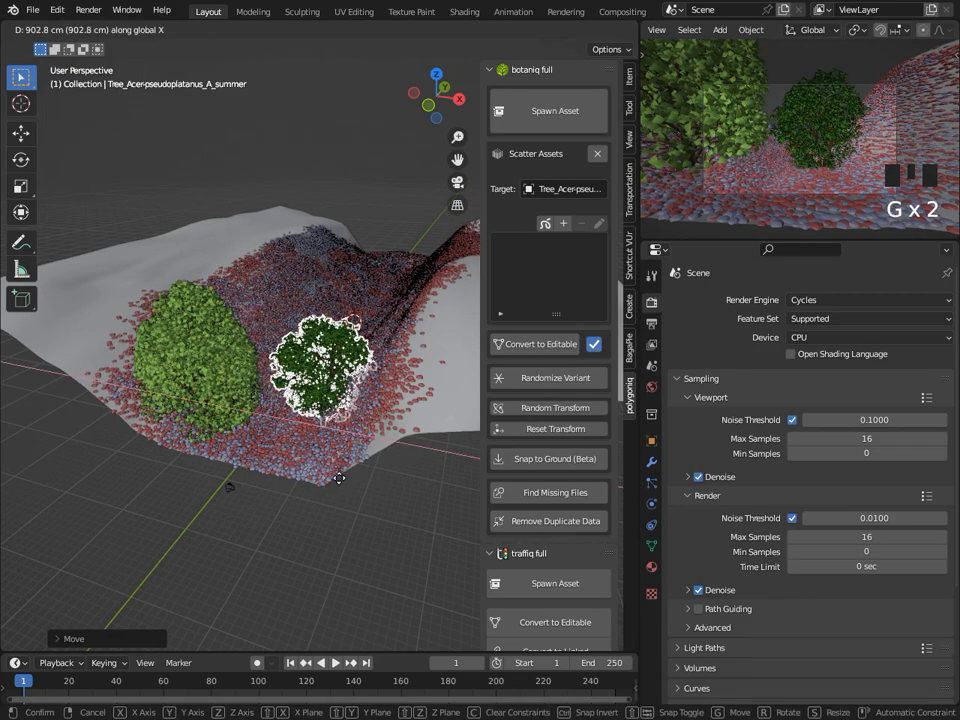
click(356, 483)
Raise the maple along Z until its trunk base sits on the right slope.
key(KP_Decimal)
middle_drag(356, 483, 420, 476)
key(n)
key(g)
key(z)
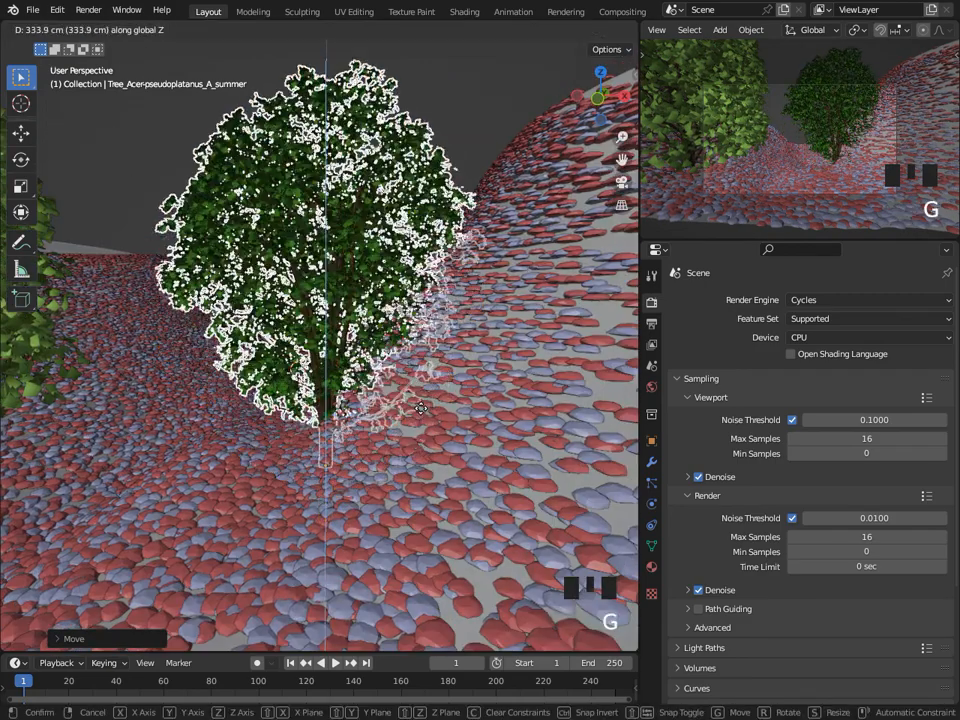
click(415, 370)
Bring the maple closer to the camera along Y and tilt it slightly around the Y axis.
middle_drag(415, 370, 445, 460)
key(g)
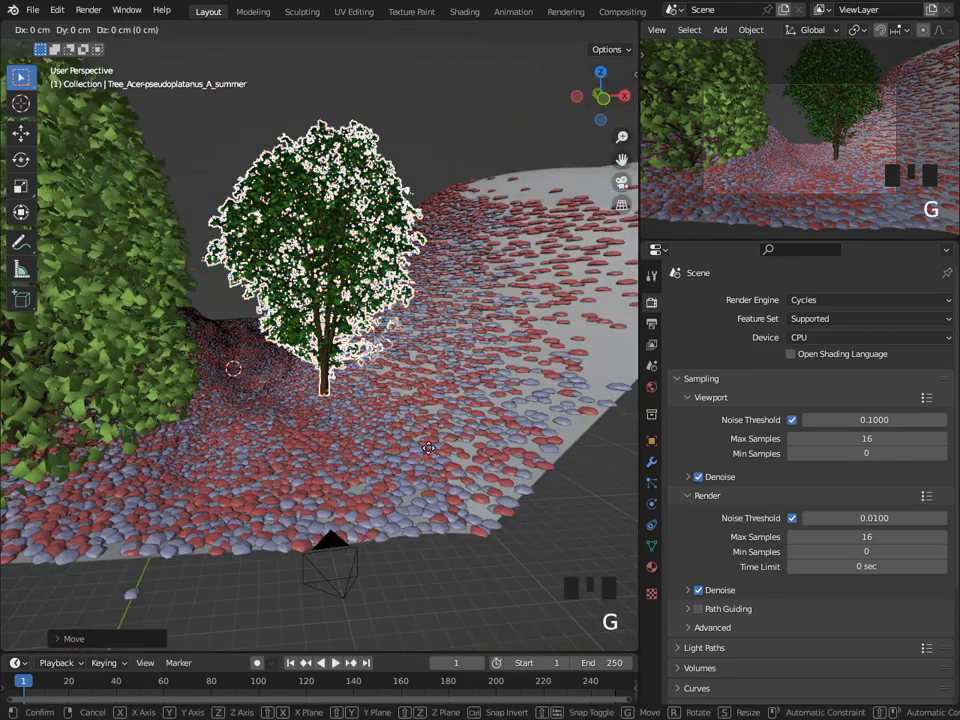
key(y)
click(484, 443)
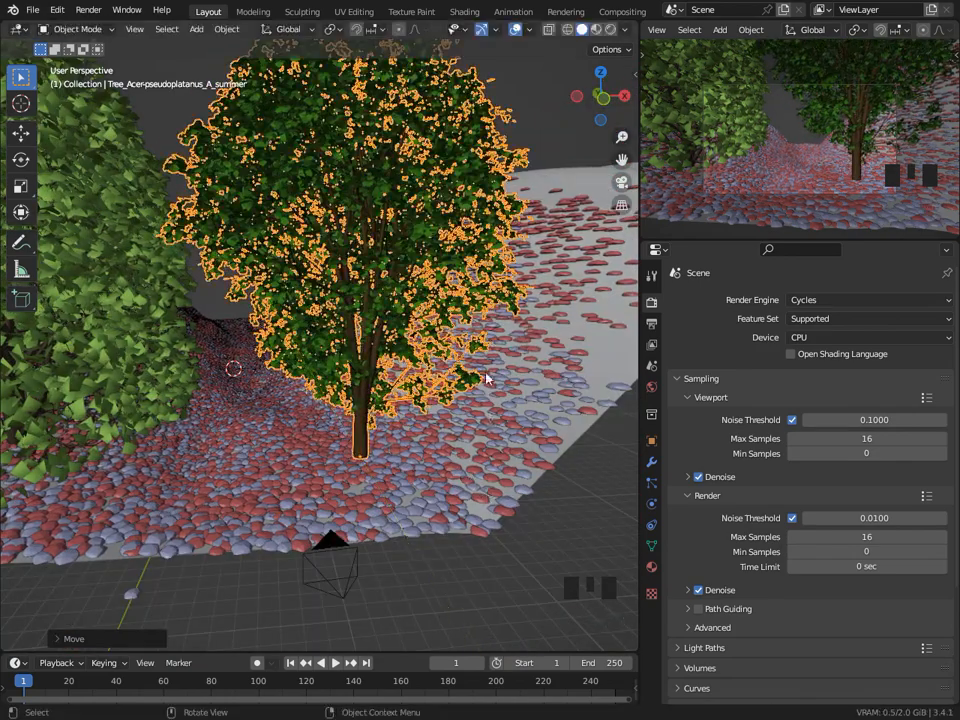
key(r)
key(y)
click(462, 480)
Shift the maple outward along X, farther up the valley's right slope.
key(g)
key(y)
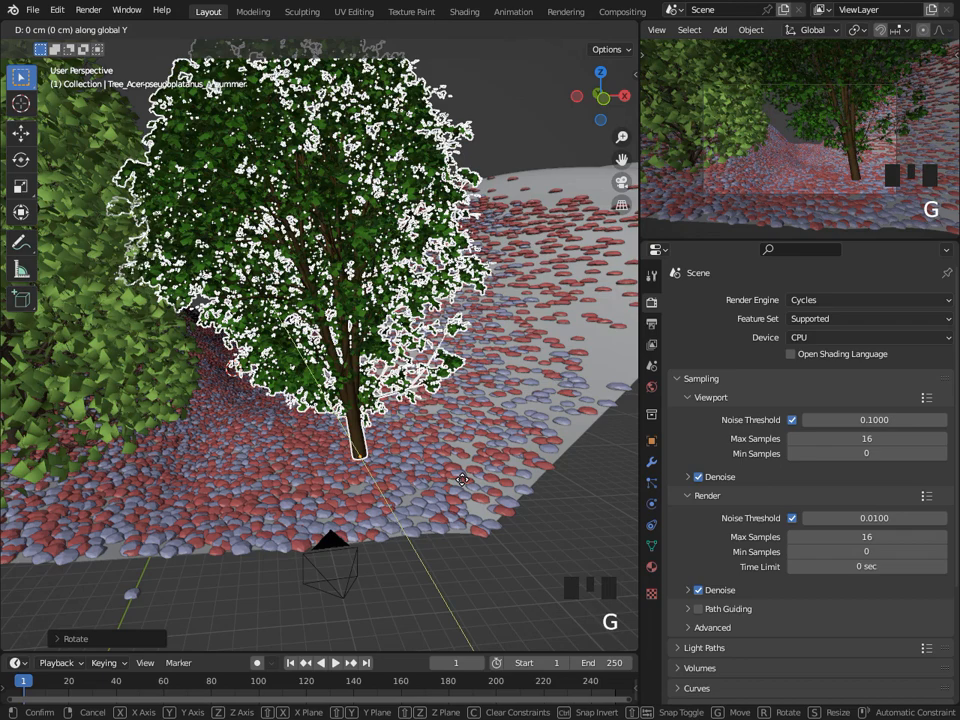
click(462, 480)
key(g)
key(x)
click(399, 358)
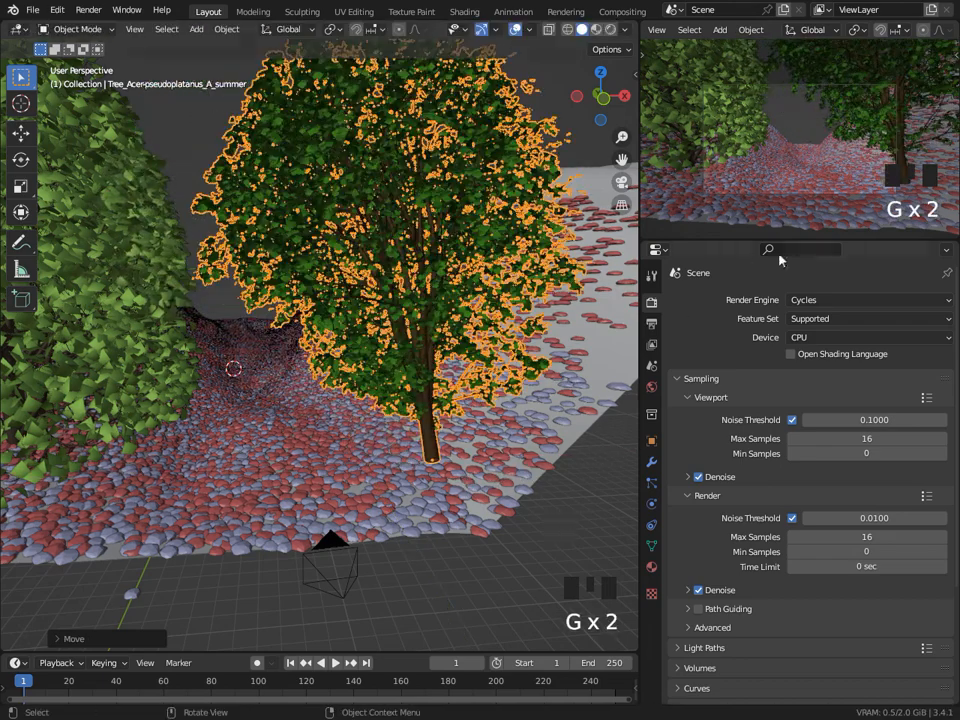
Create a BagaPie Point Snap Instance of the maple on the terrain and place the first maples on the right slope.
scroll(430, 380, down, 2)
middle_drag(400, 400, 568, 274)
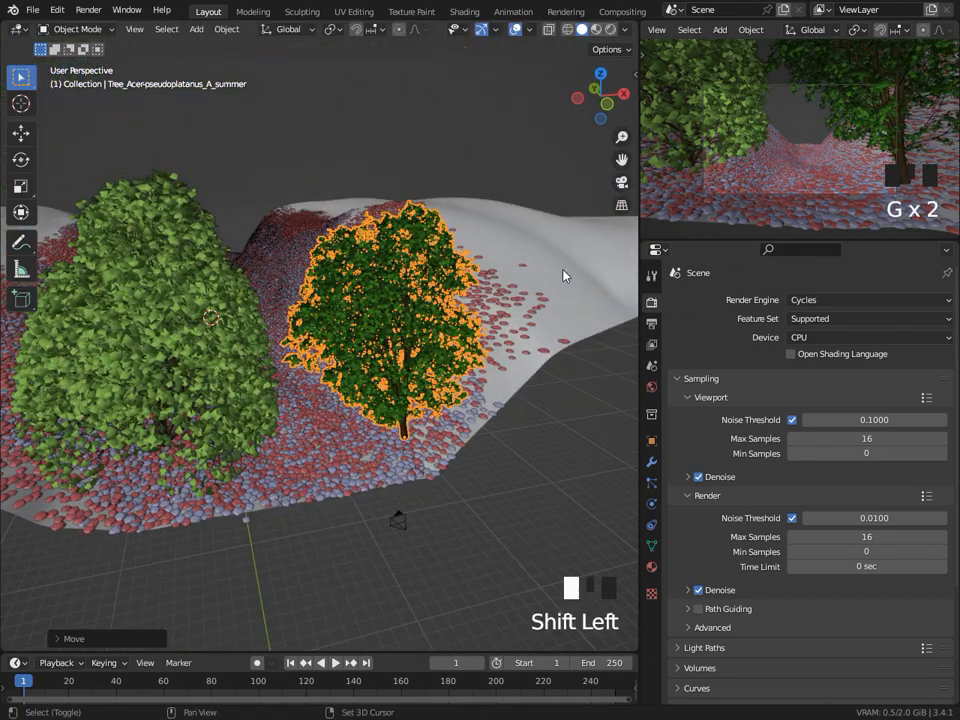
shift+click(563, 275)
key(j)
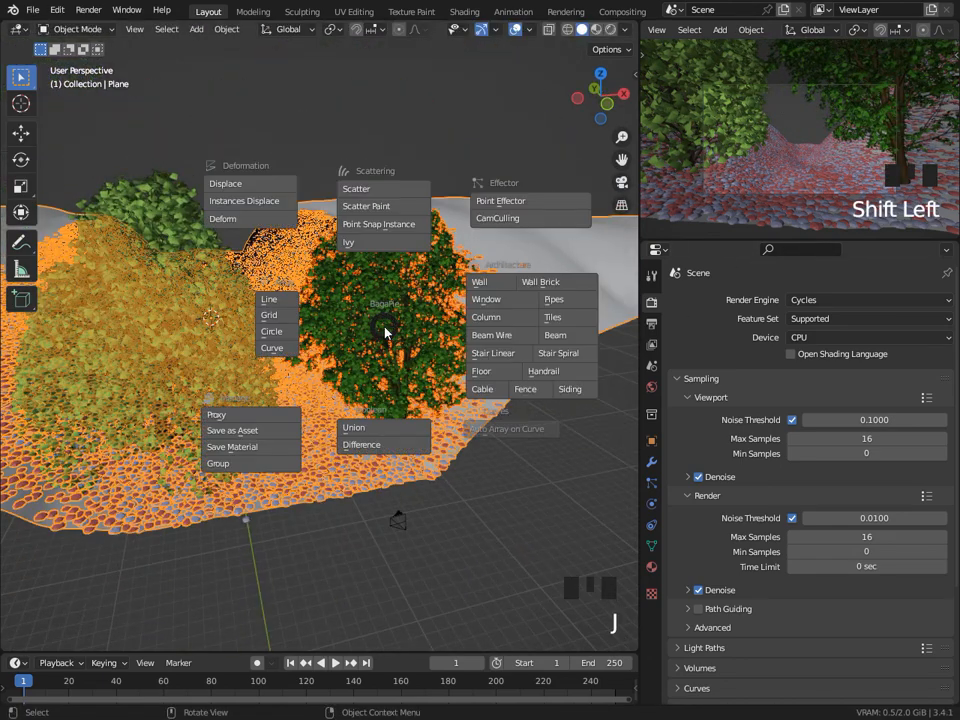
click(388, 226)
click(251, 304)
scroll(311, 317, down, 1)
middle_drag(251, 304, 197, 289)
click(197, 289)
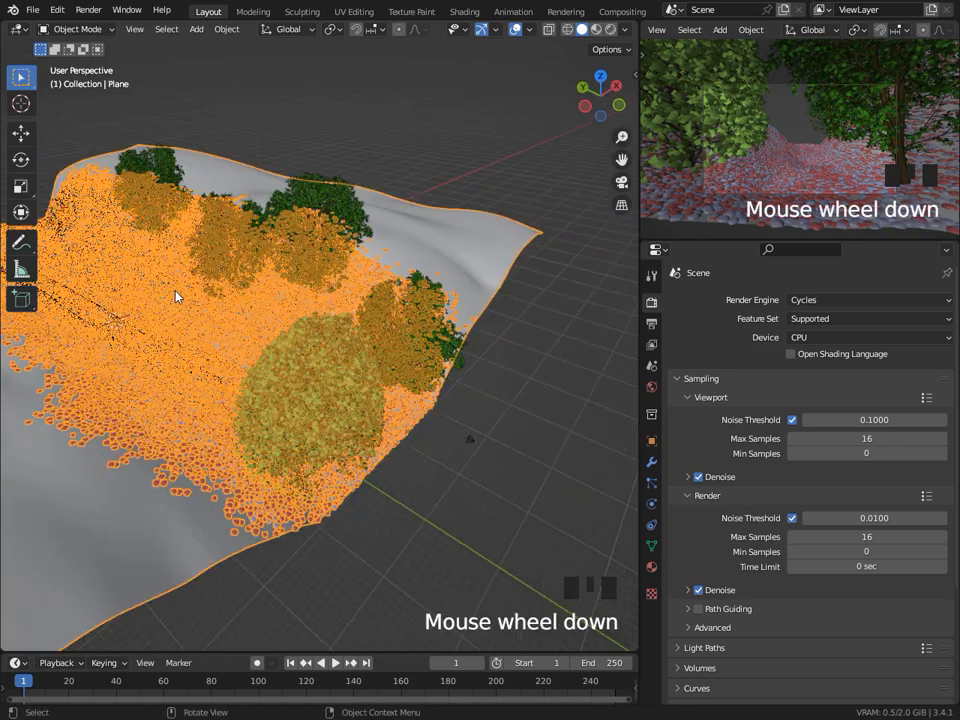
Extend the row of snapped maples along the right slope toward the valley's far end.
middle_drag(176, 296, 317, 296)
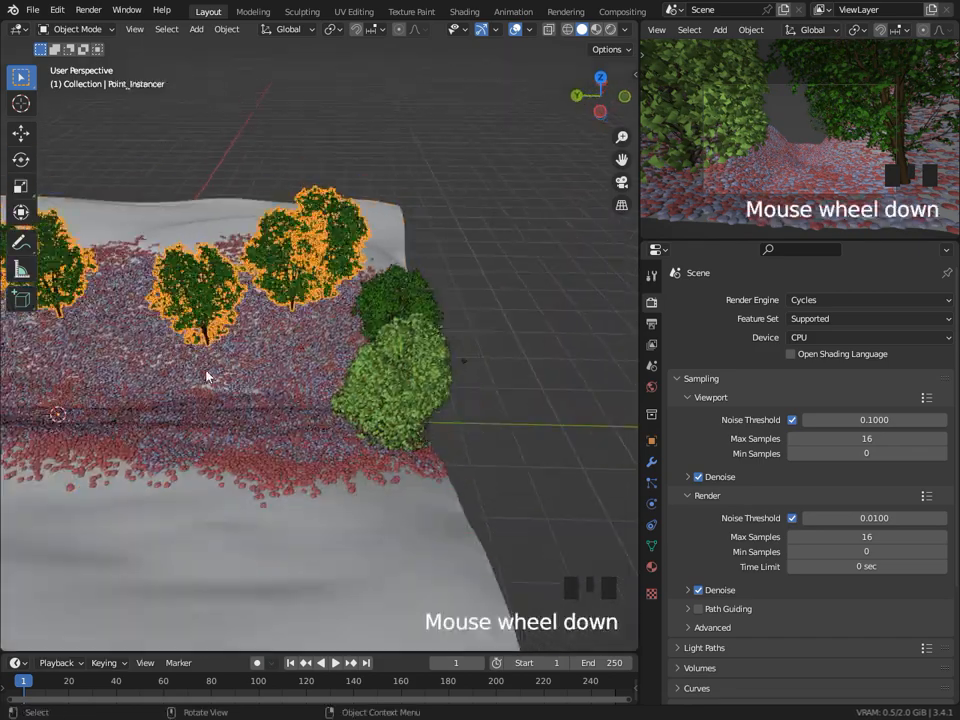
scroll(208, 327, down, 2)
click(208, 327)
click(208, 327)
click(105, 311)
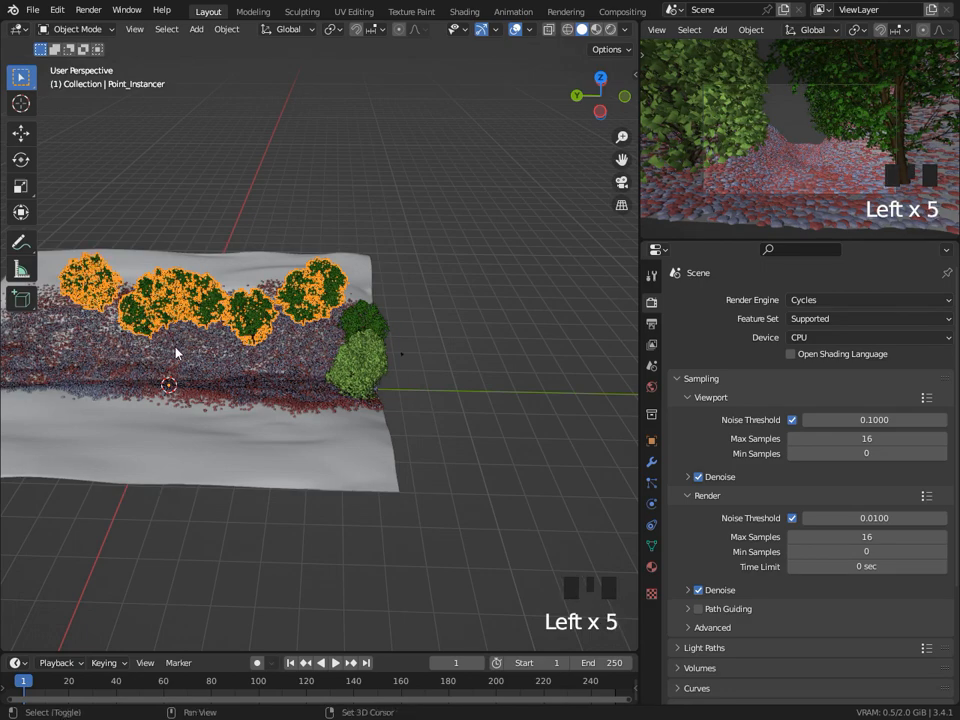
shift+middle_drag(177, 351, 269, 335)
click(230, 322)
click(195, 310)
click(195, 365)
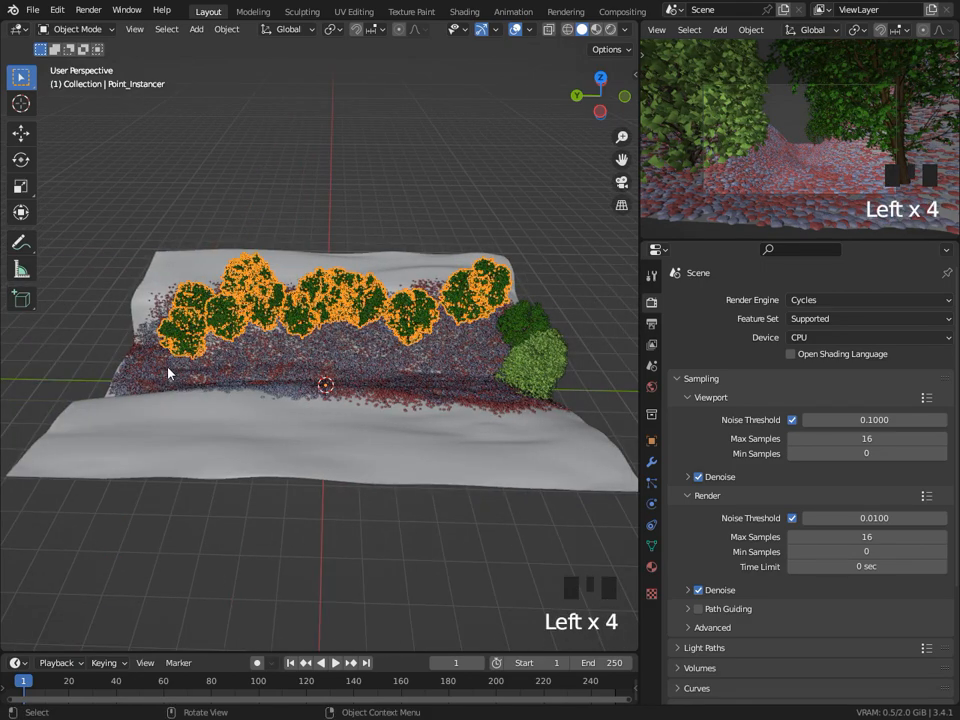
Place maple instances across the valley's far end and onto the opposite slope to close off the background.
middle_drag(137, 392, 444, 426)
click(452, 449)
click(399, 480)
click(527, 416)
click(508, 424)
click(226, 431)
click(258, 456)
click(261, 460)
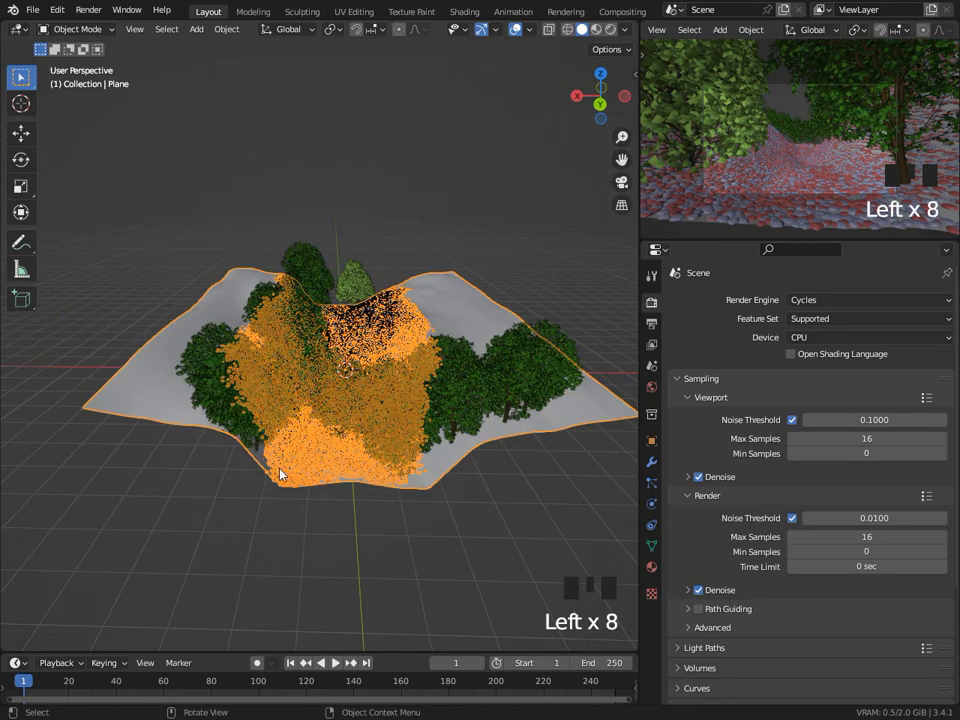
click(360, 482)
click(401, 482)
click(422, 467)
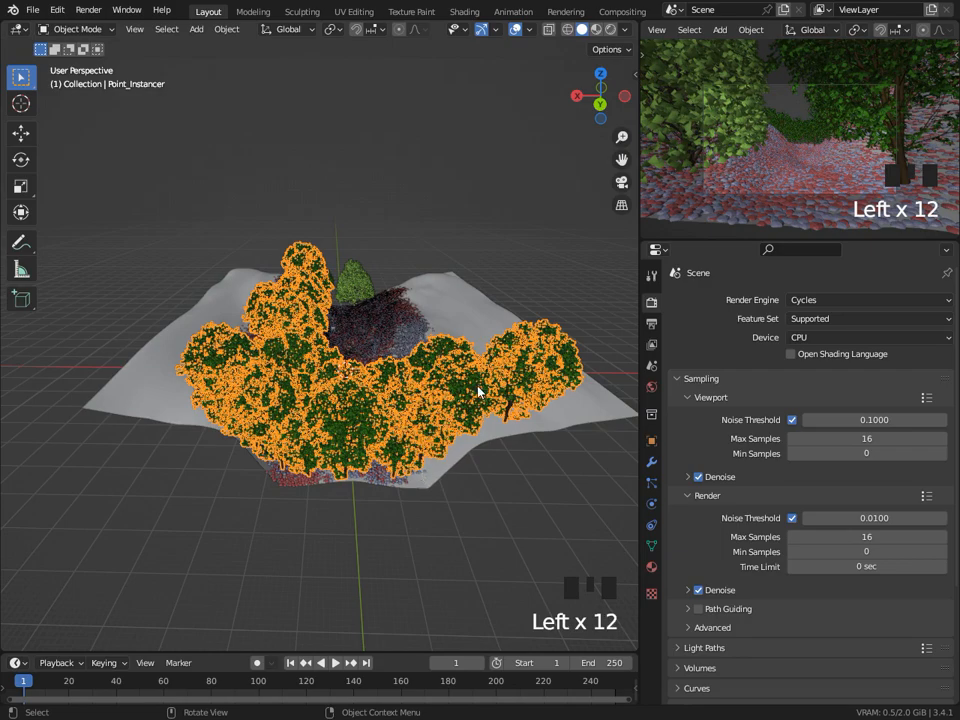
middle_drag(422, 467, 516, 423)
click(490, 383)
Set up a BagaPie Point Snap Instance of the chestnut tree with the terrain plane as target.
middle_drag(490, 383, 470, 328)
middle_drag(137, 343, 315, 411)
click(315, 411)
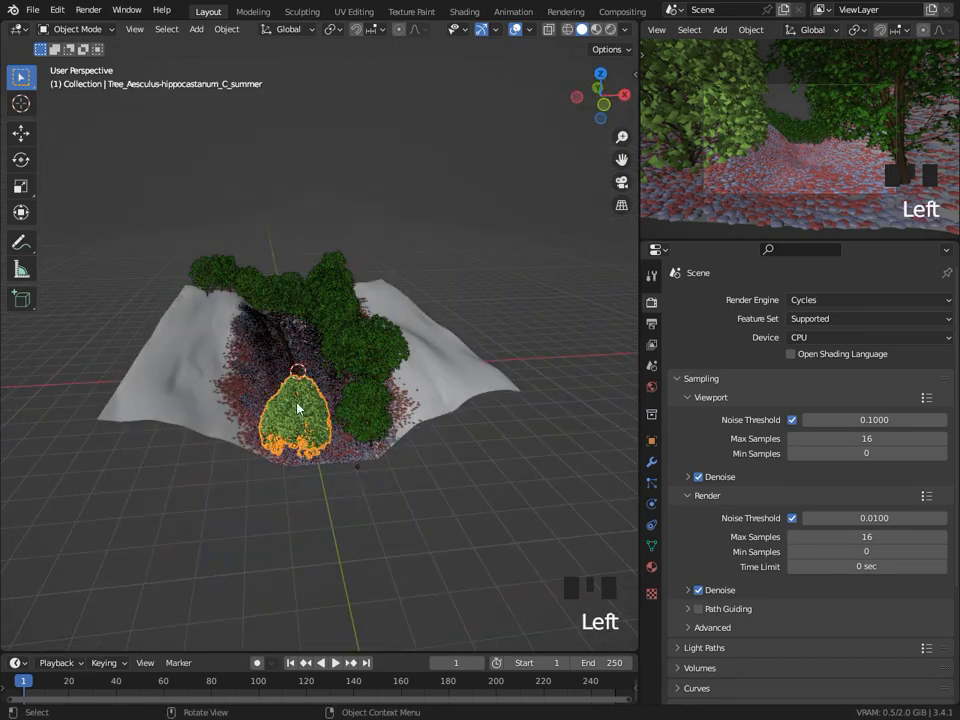
shift+click(203, 382)
key(j)
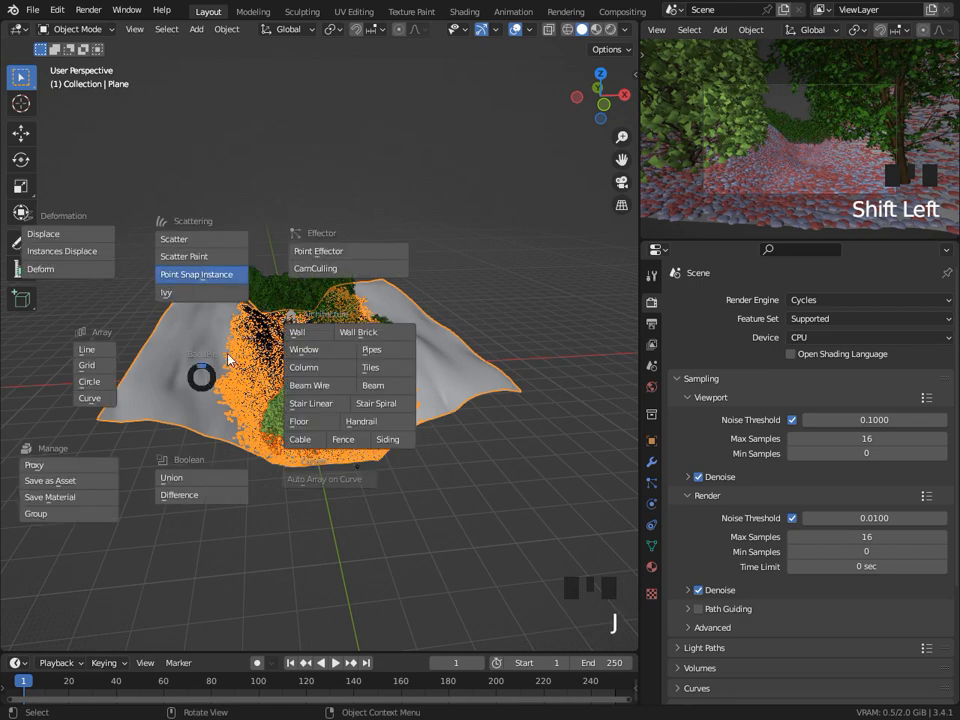
click(204, 272)
Place a row of chestnut instances along the valley's left slope from the front to the far end.
click(246, 421)
click(250, 412)
mouse_move(257, 405)
middle_down()
mouse_move(306, 403)
mouse_move(268, 392)
middle_up()
click(268, 392)
click(230, 370)
click(205, 352)
click(180, 336)
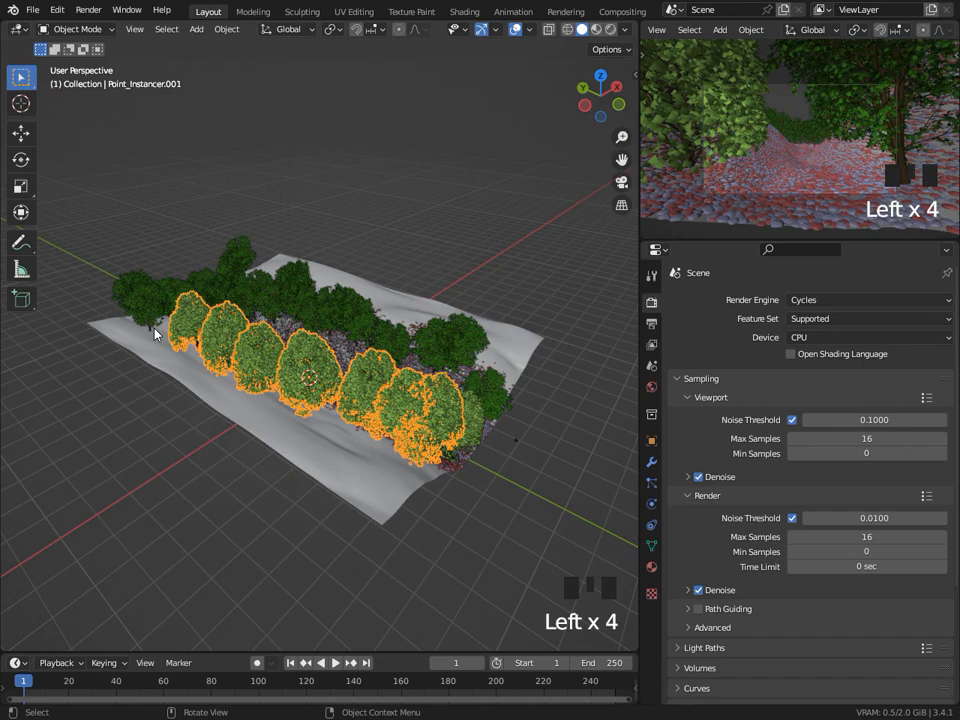
click(156, 332)
Add a second row of chestnut instances on the left slope, closer to the valley floor.
middle_drag(279, 388, 274, 287)
click(261, 300)
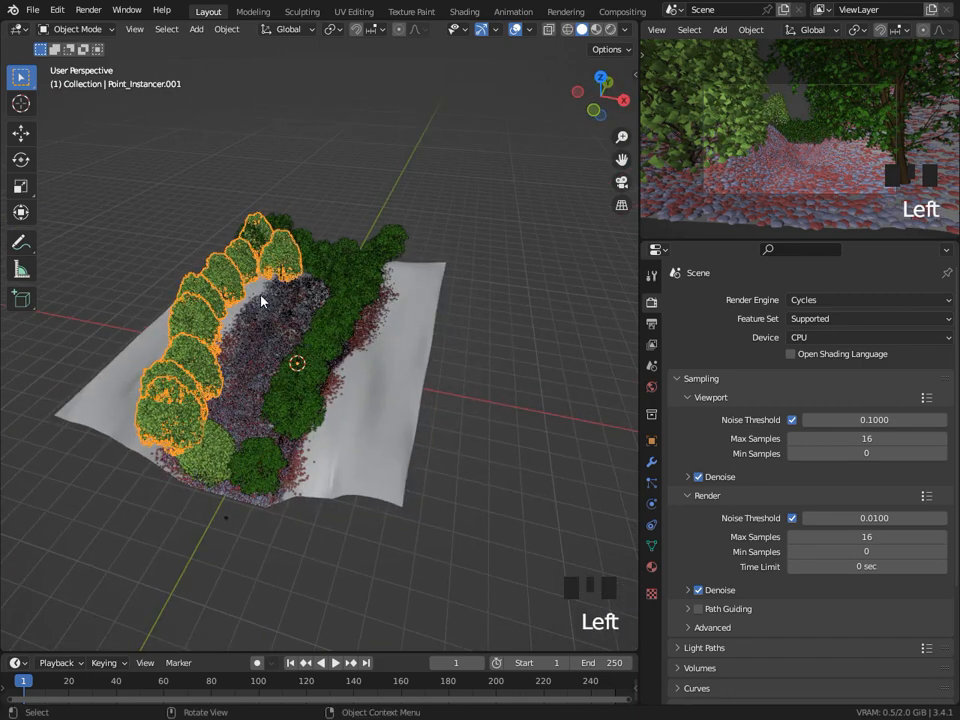
click(244, 328)
click(242, 338)
click(230, 362)
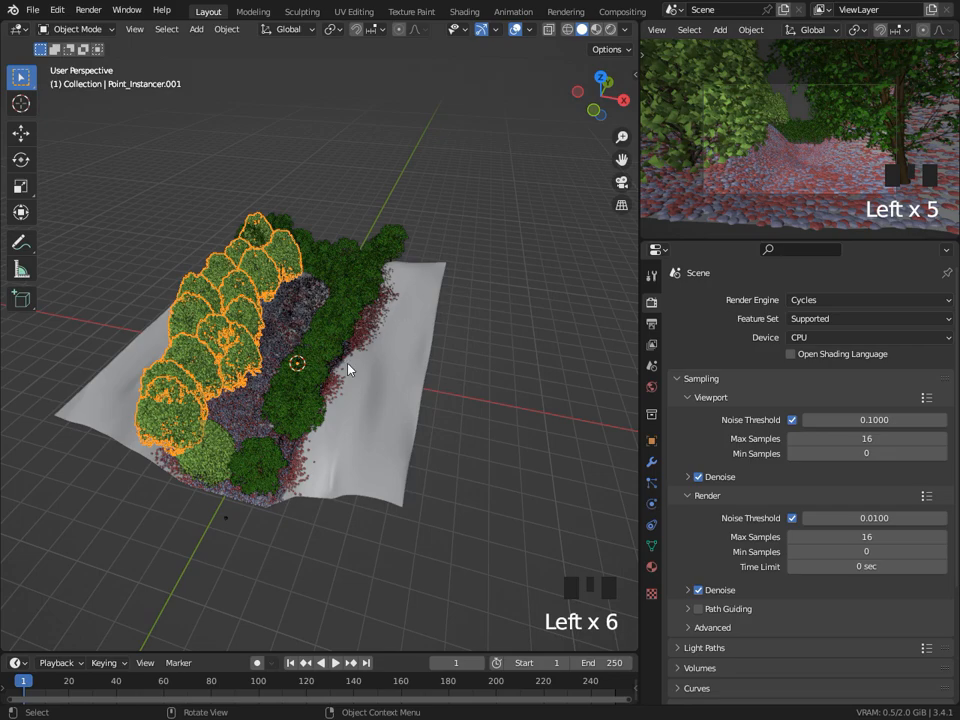
Examine the tree rows from the valley's front and through the camera view.
middle_drag(348, 369, 407, 360)
scroll(375, 370, up, 3)
middle_drag(347, 381, 345, 364)
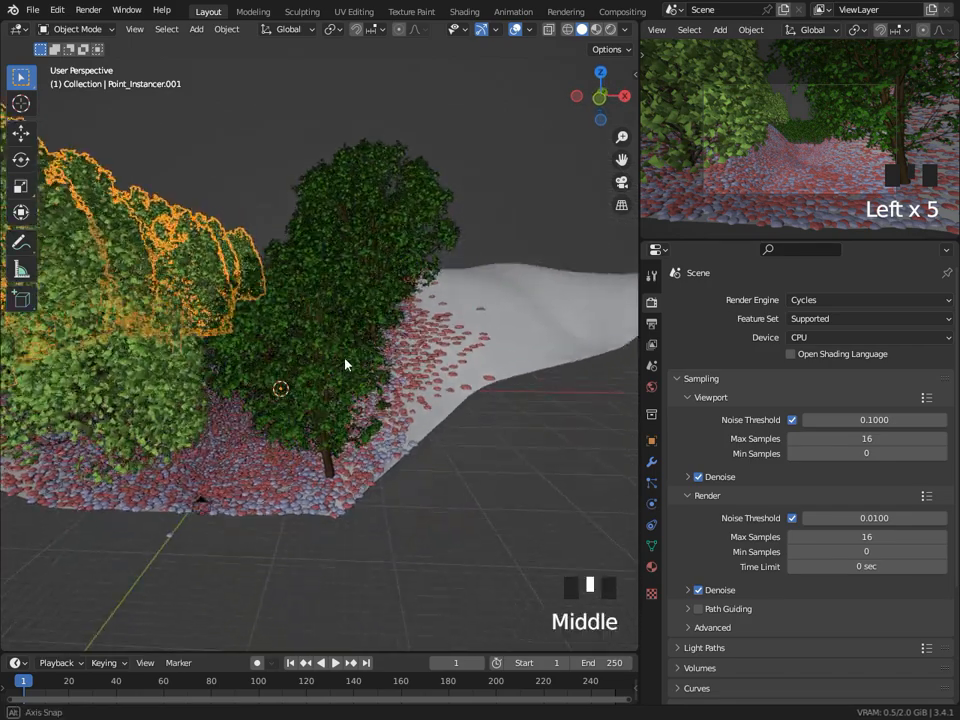
key(KP_0)
scroll(556, 409, up, 3)
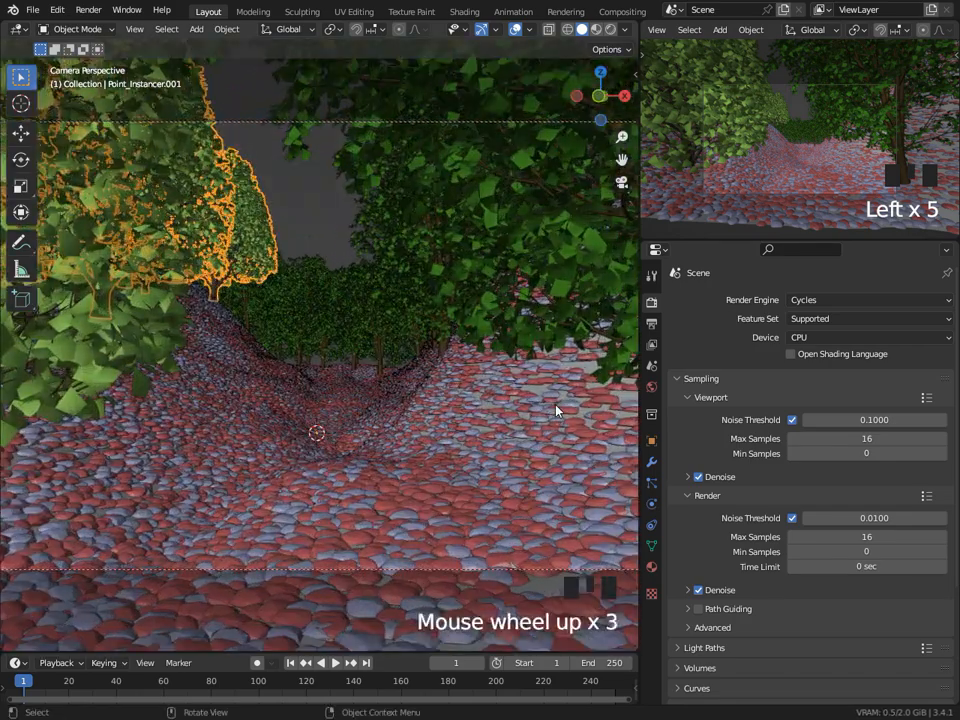
scroll(555, 408, up, 3)
key(super)
scroll(551, 411, down, 4)
middle_drag(445, 323, 370, 373)
Select the maple point instancer and resume adding instances through its BagaPie modifier.
scroll(435, 377, down, 3)
click(370, 373)
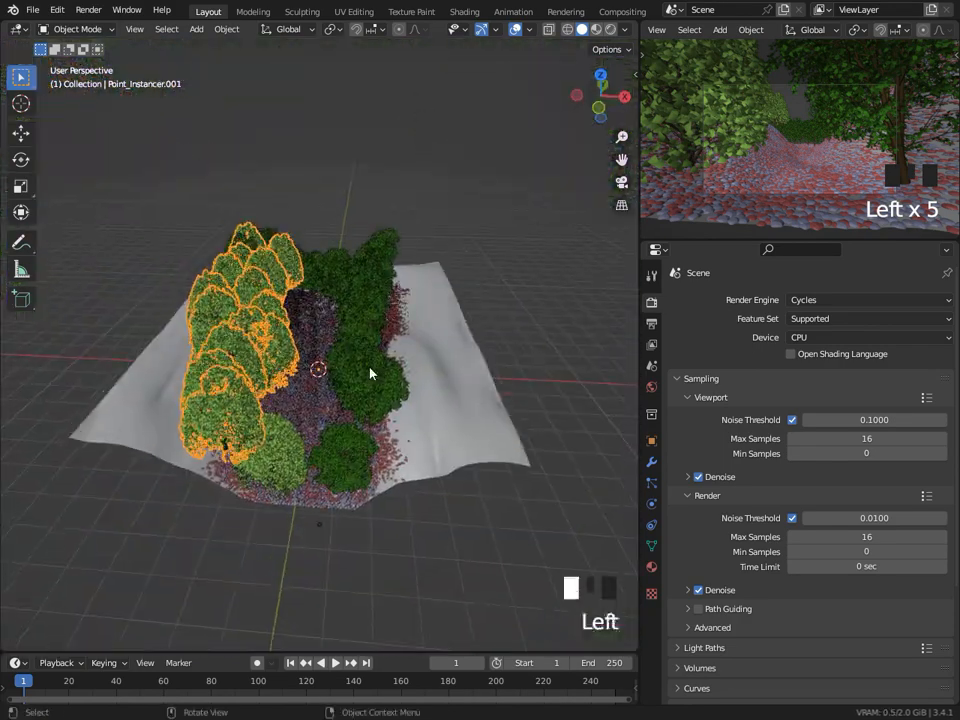
key(n)
click(628, 345)
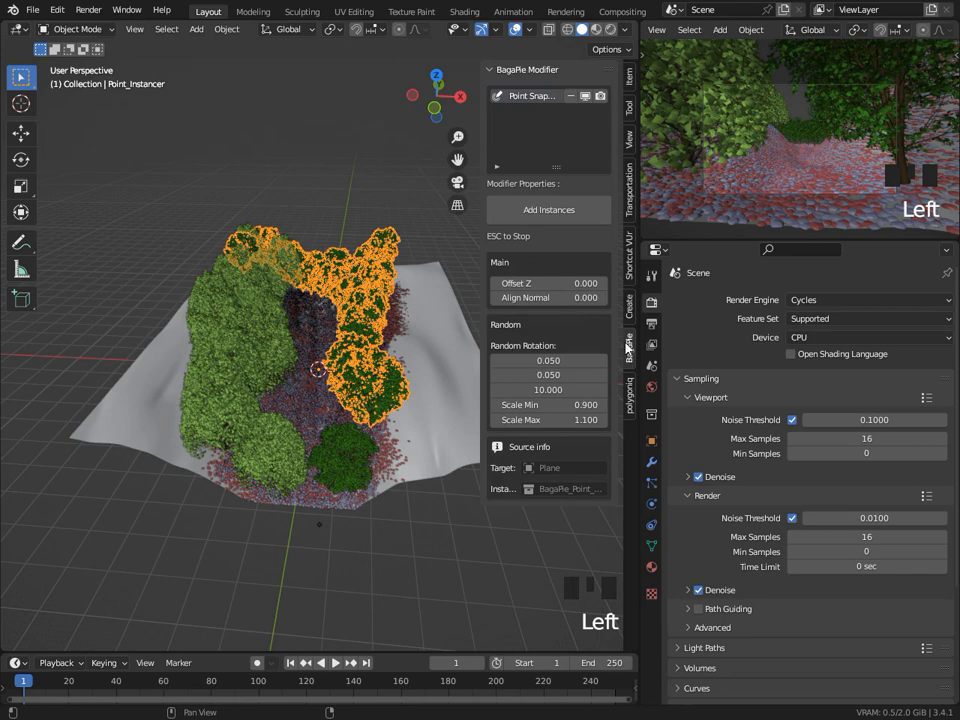
click(585, 215)
Fill the inner right slope and the valley's far end with more maple instances.
middle_drag(339, 358, 366, 375)
click(336, 348)
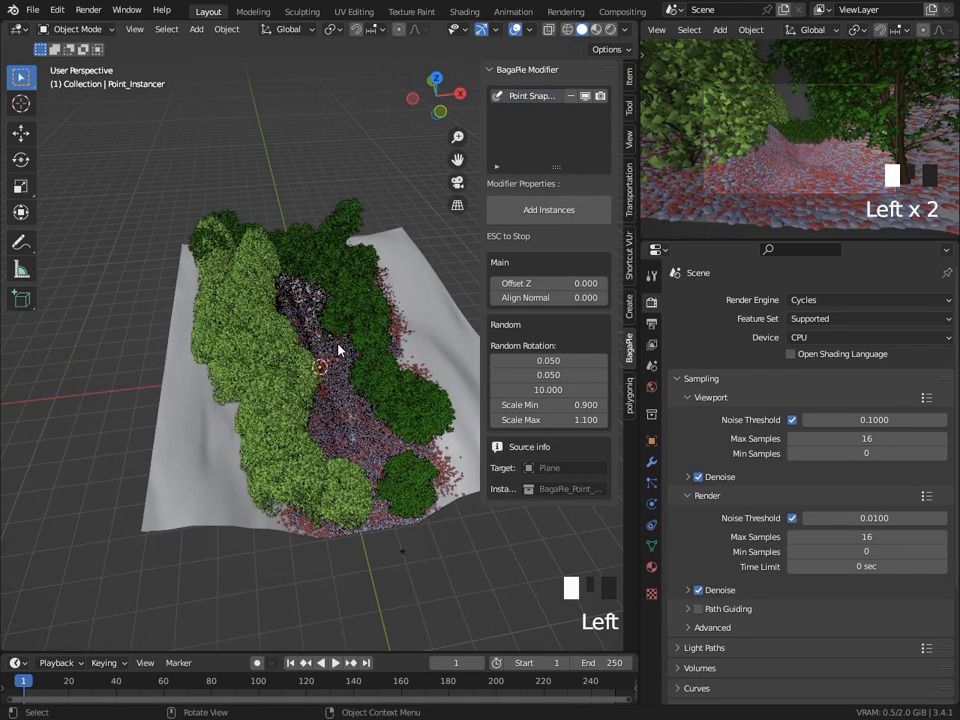
click(330, 332)
click(285, 298)
click(288, 302)
click(296, 320)
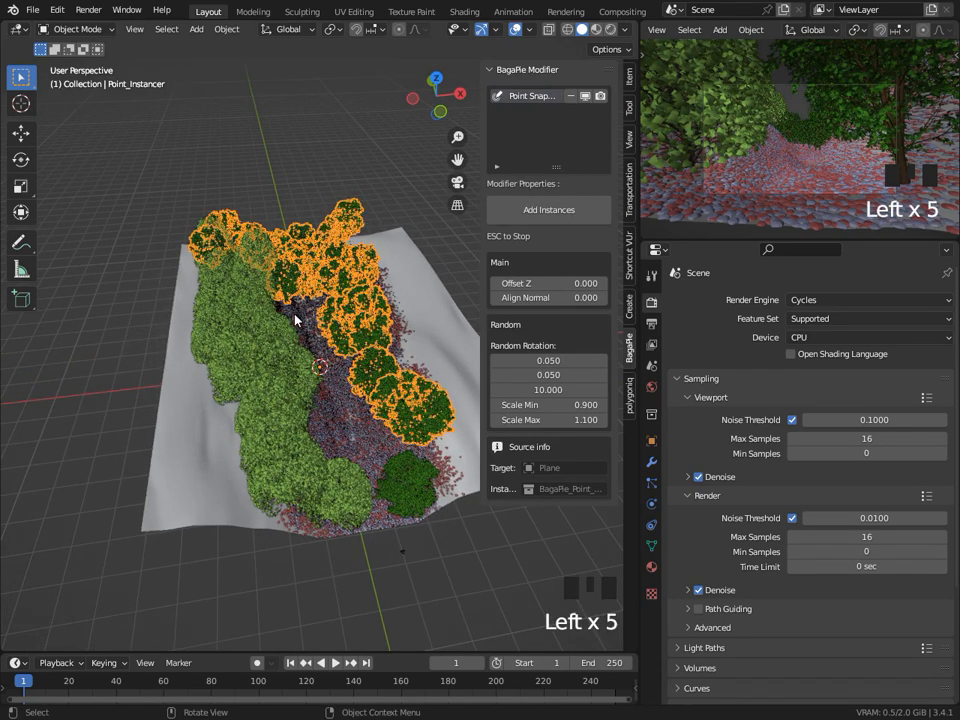
Add maple instances on the right slope just behind the front maple, and undo the last one placed.
click(377, 444)
click(392, 456)
click(386, 456)
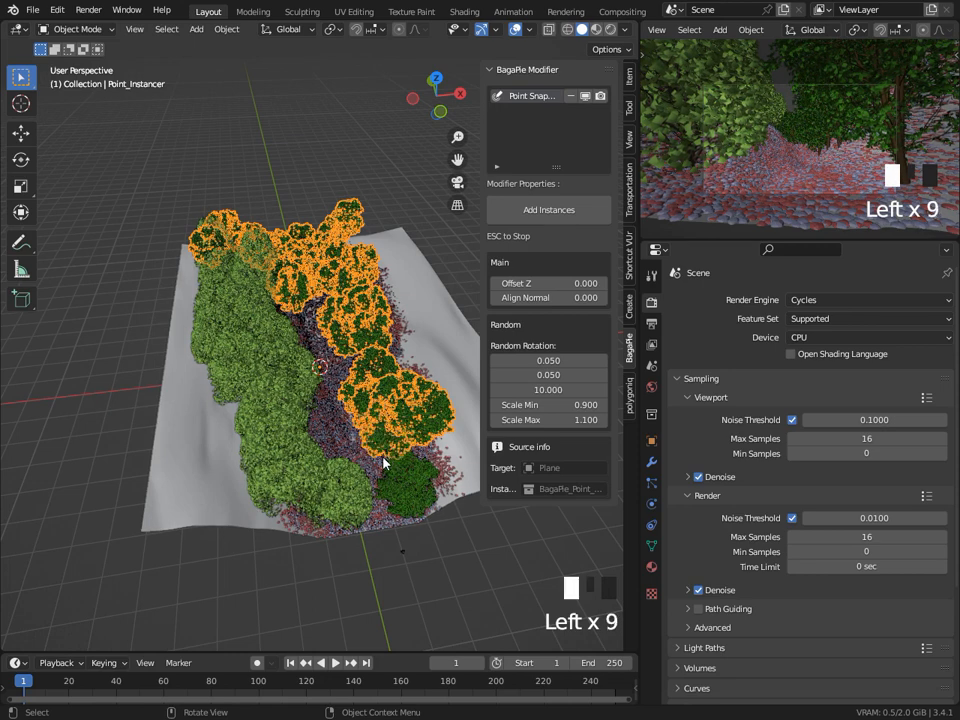
click(376, 458)
click(375, 477)
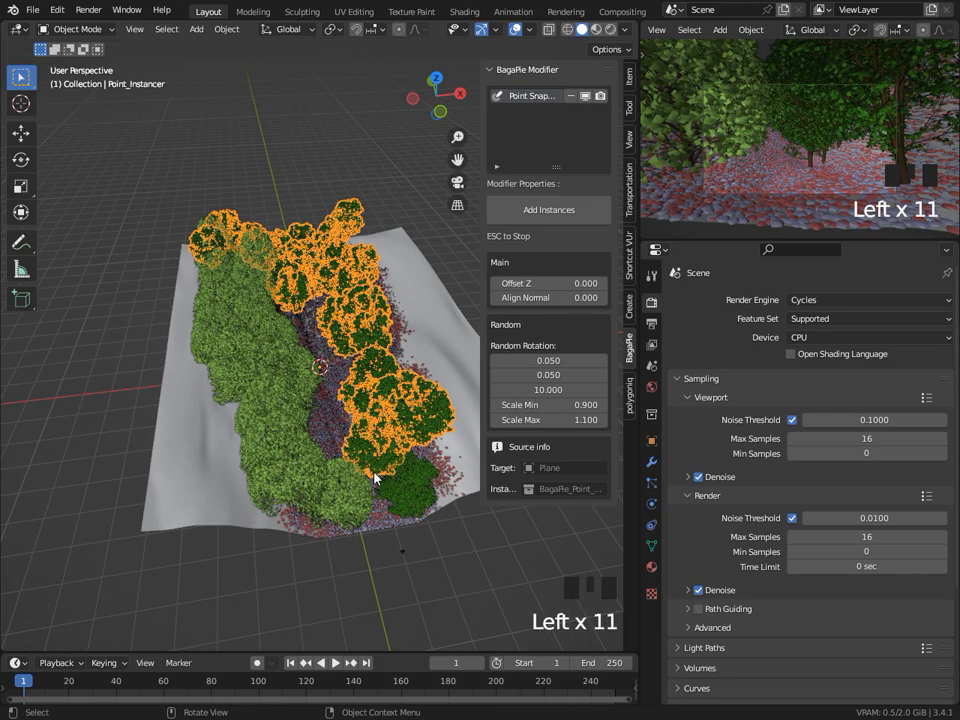
key(ctrl+z)
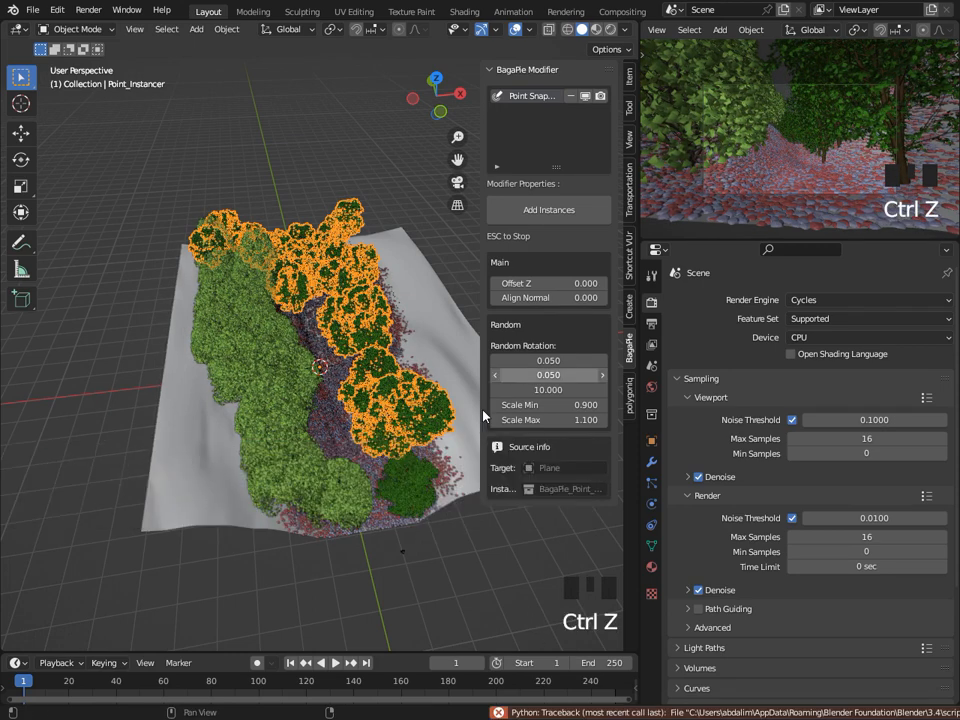
Select the terrain plane and check the tree placement through the camera view.
click(317, 446)
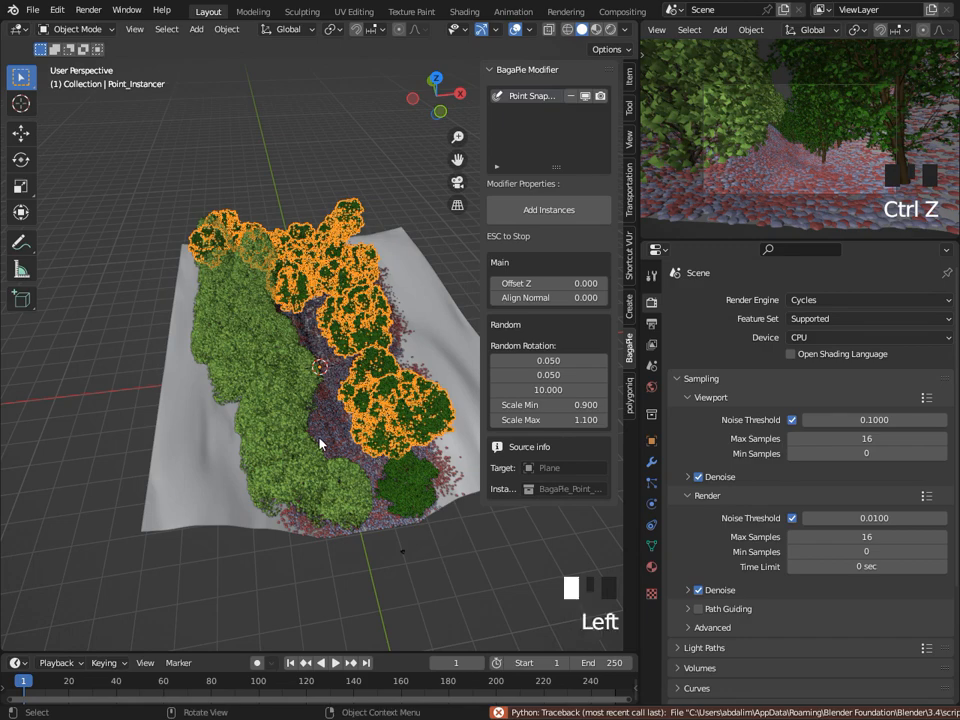
click(322, 437)
click(185, 157)
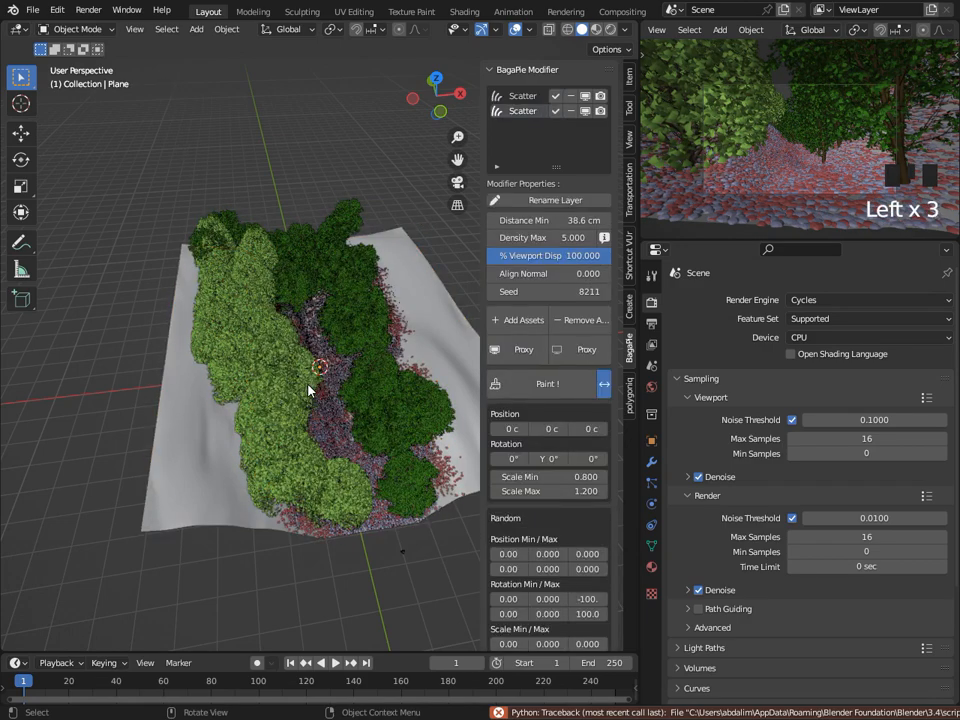
middle_drag(309, 386, 336, 376)
key(KP_0)
scroll(357, 406, down, 4)
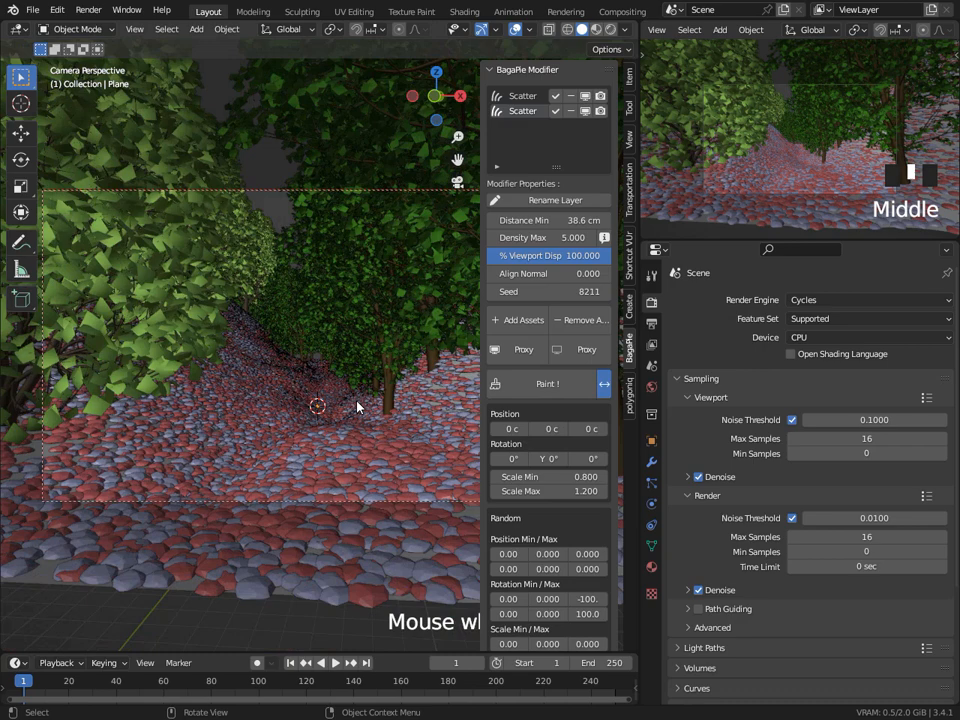
key(n)
scroll(394, 396, up, 2)
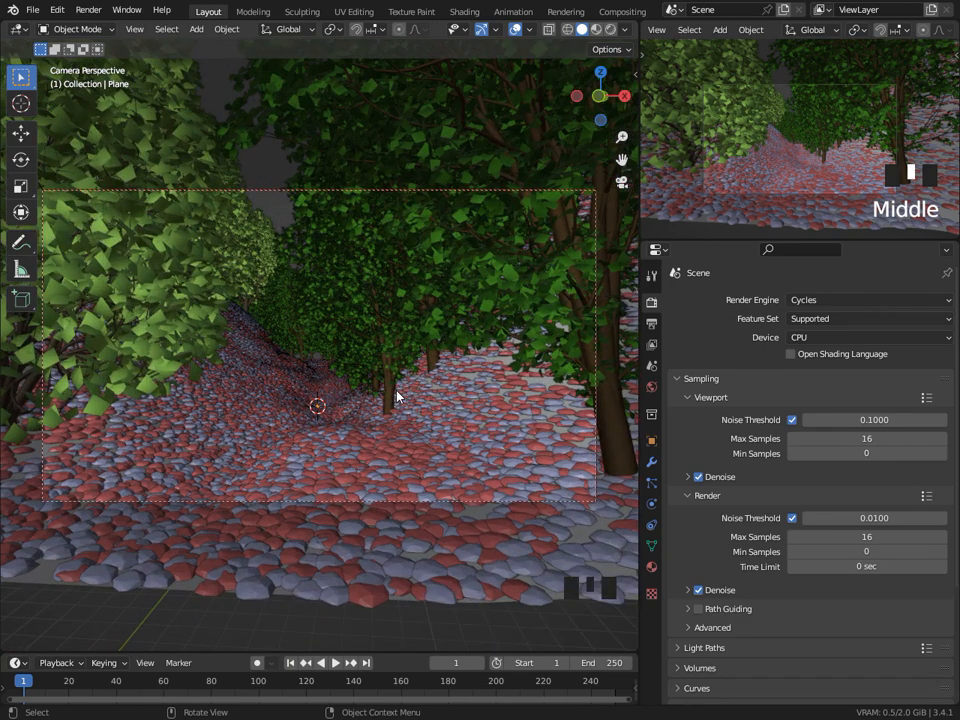
Spawn the botaniq Fern (A) from the plants category as an editable asset.
key(n)
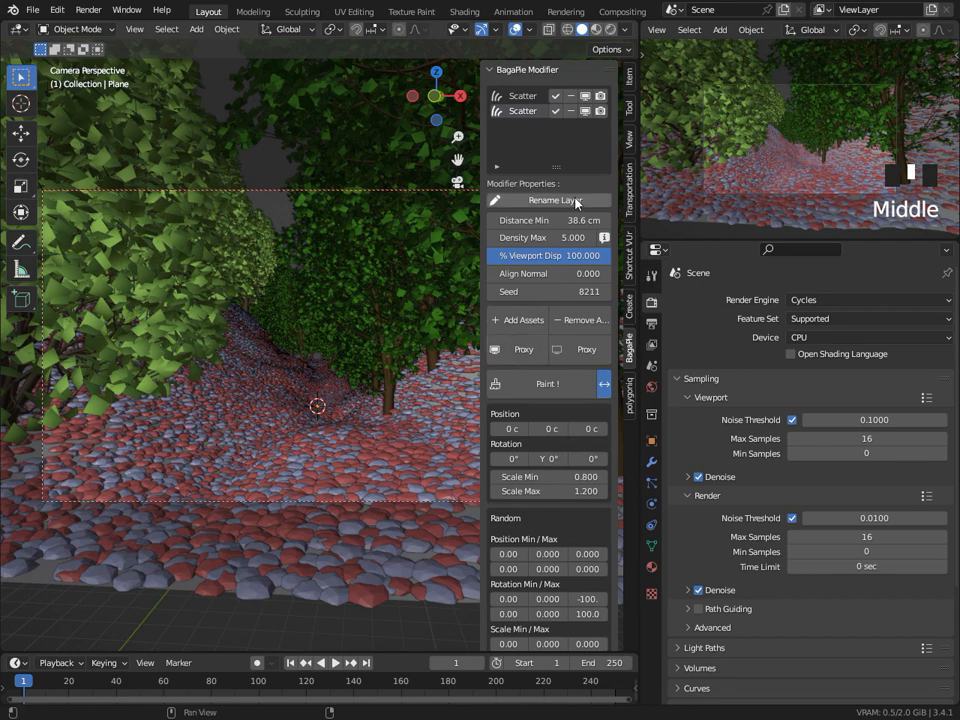
click(629, 395)
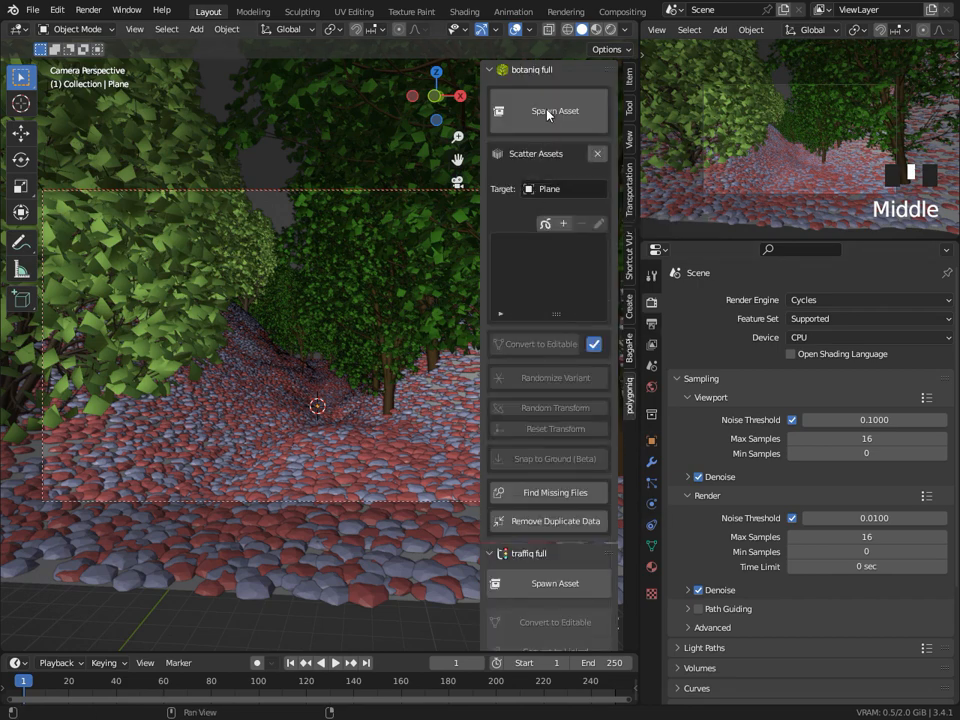
click(546, 111)
click(536, 251)
click(540, 161)
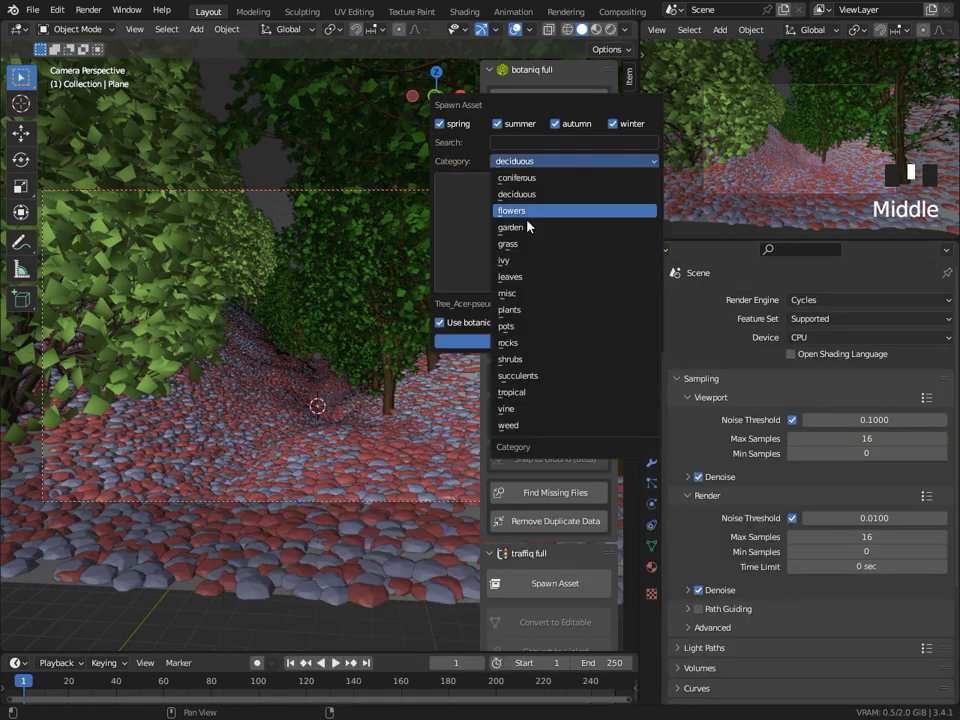
click(530, 291)
click(538, 262)
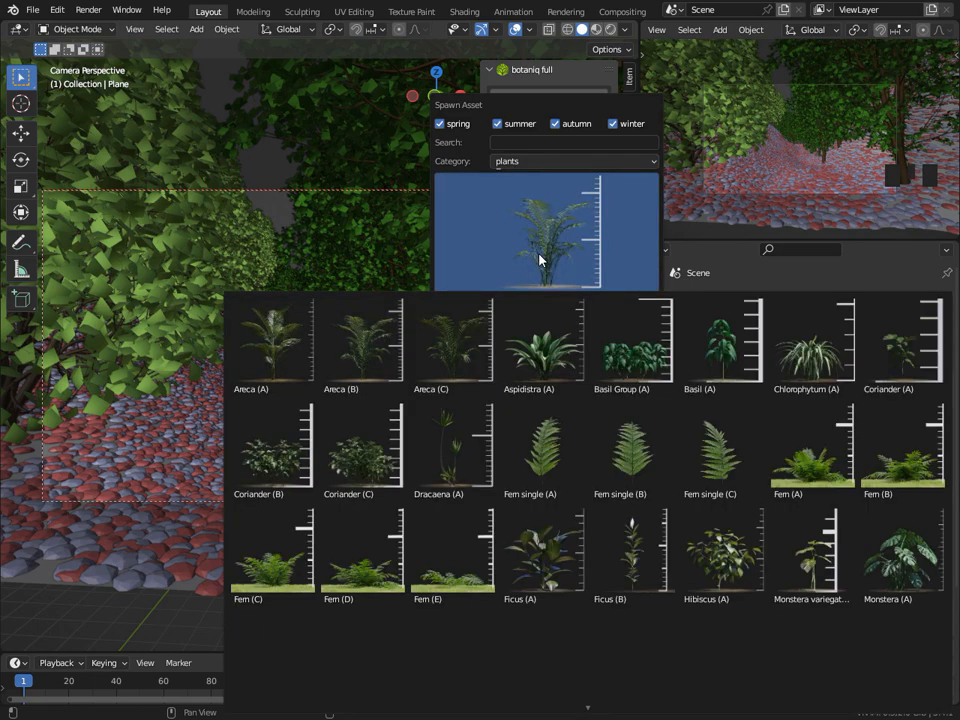
click(812, 445)
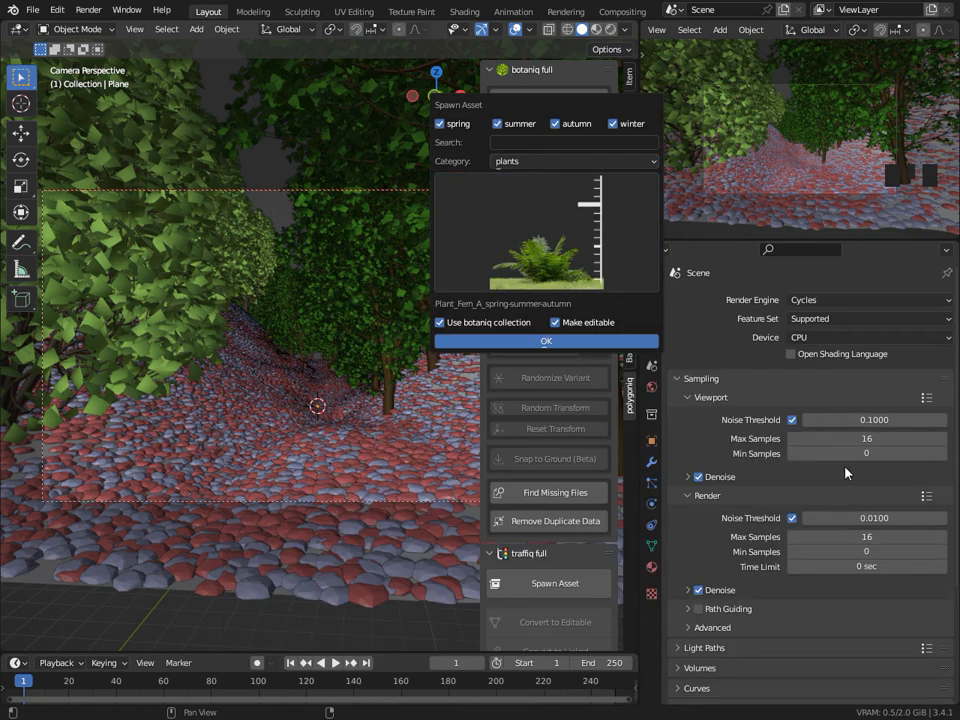
click(530, 339)
Move the fern along the global Y axis until it sits off the terrain's front edge.
key(g)
key(y)
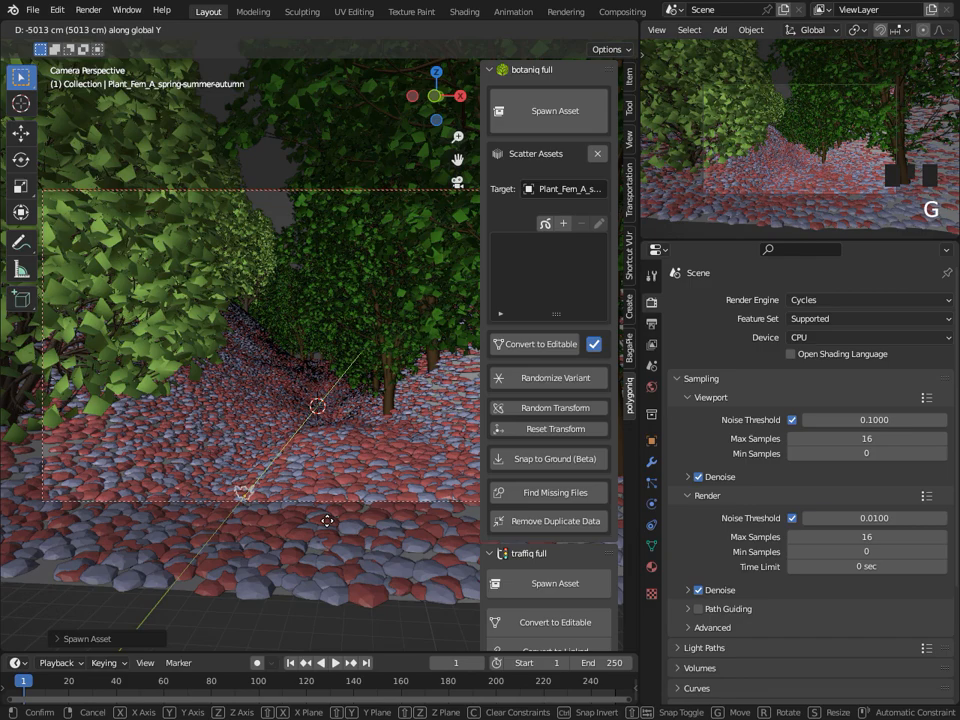
click(251, 71)
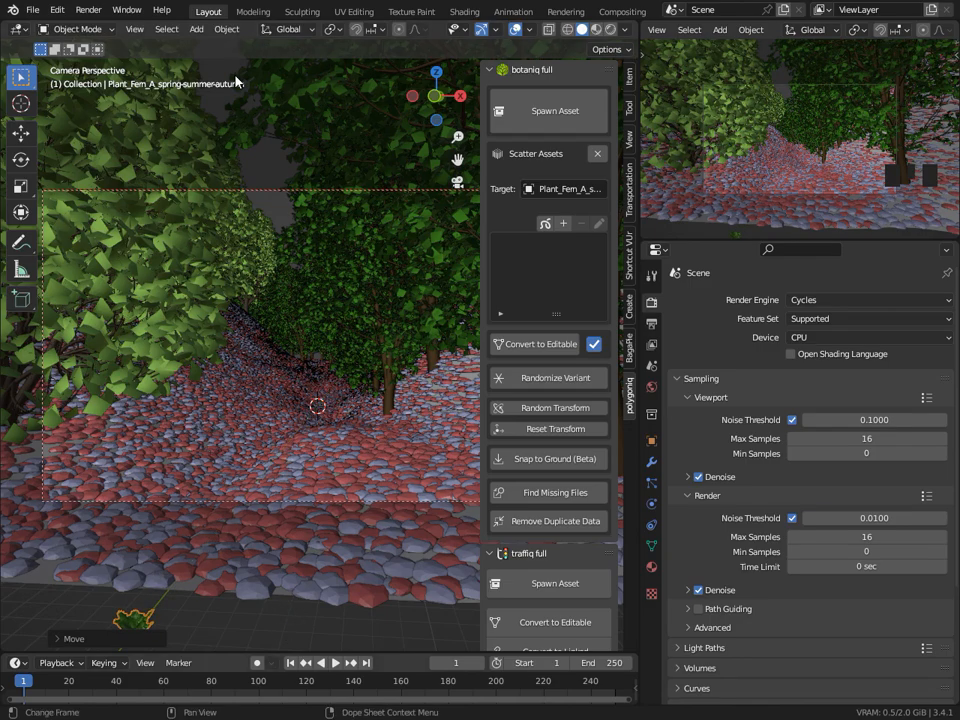
Scatter the fern on the terrain plane with BagaPie, using proxies and 100% displayed instances.
scroll(315, 418, down, 3)
middle_drag(315, 418, 364, 418)
scroll(364, 418, up, 3)
shift+click(356, 422)
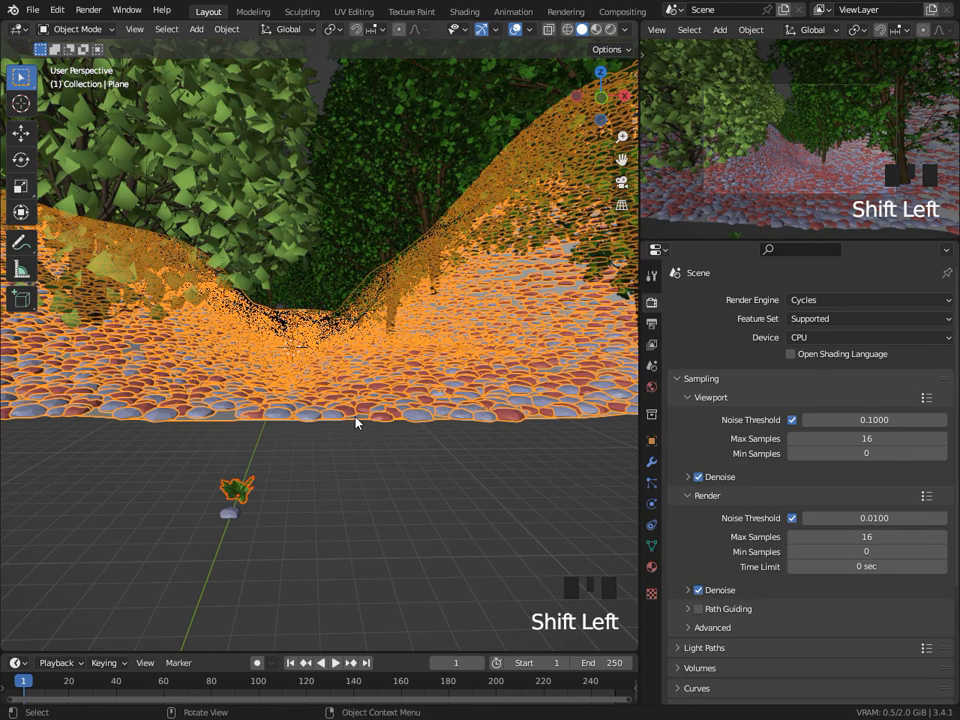
key(j)
click(326, 296)
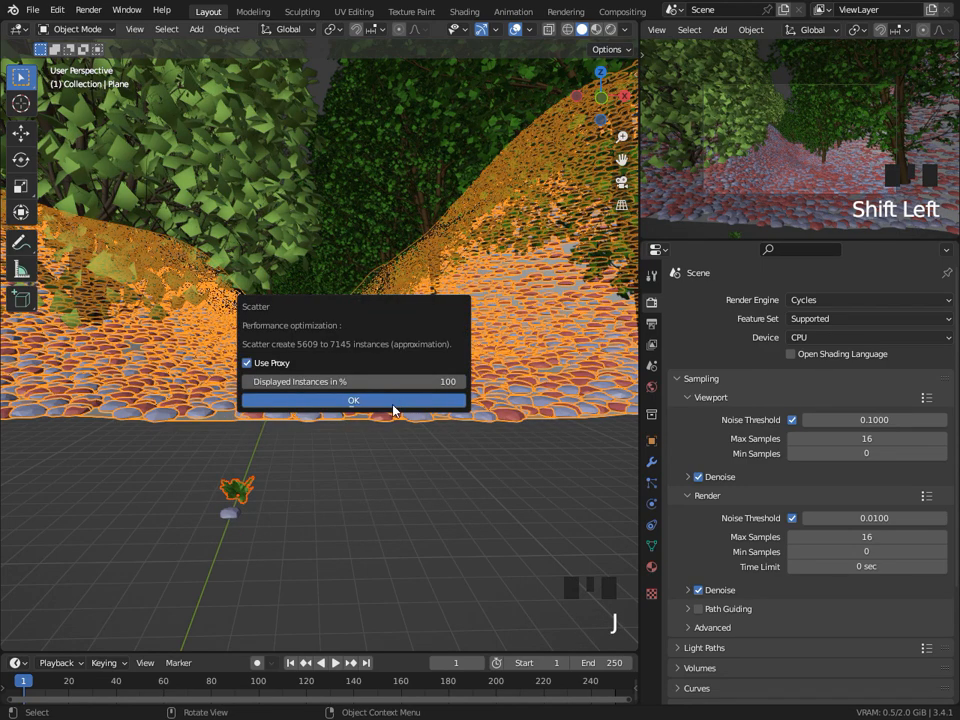
click(399, 406)
Paint fern patches on both sides of the valley foreground and return to Object Mode.
middle_drag(390, 422, 440, 458)
click(390, 413)
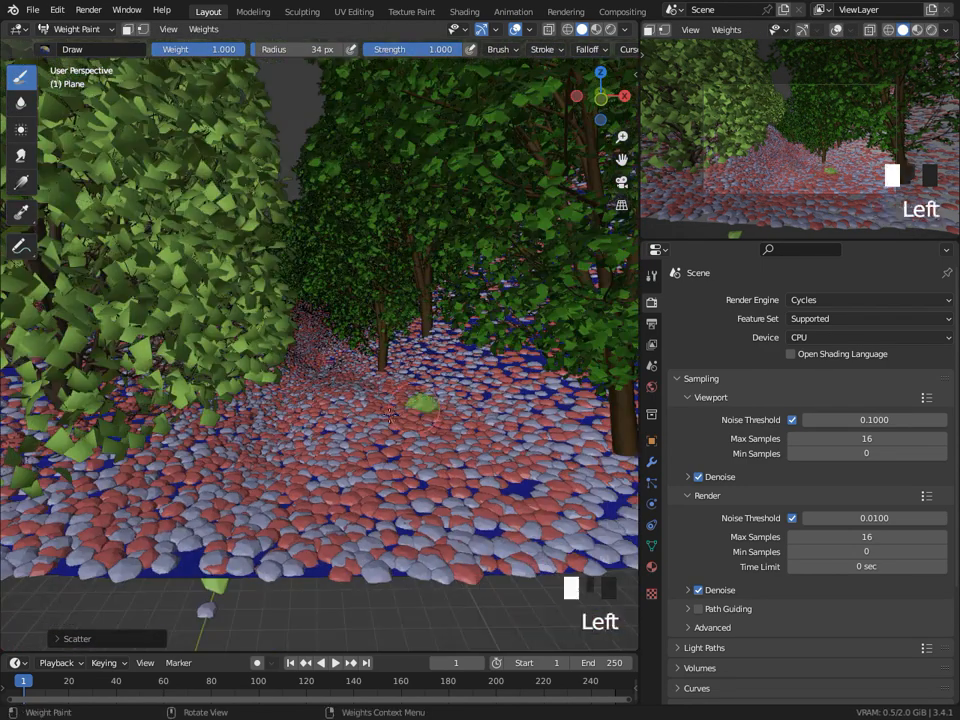
mouse_move(518, 478)
mouse_down()
mouse_move(512, 455)
mouse_move(533, 436)
mouse_up()
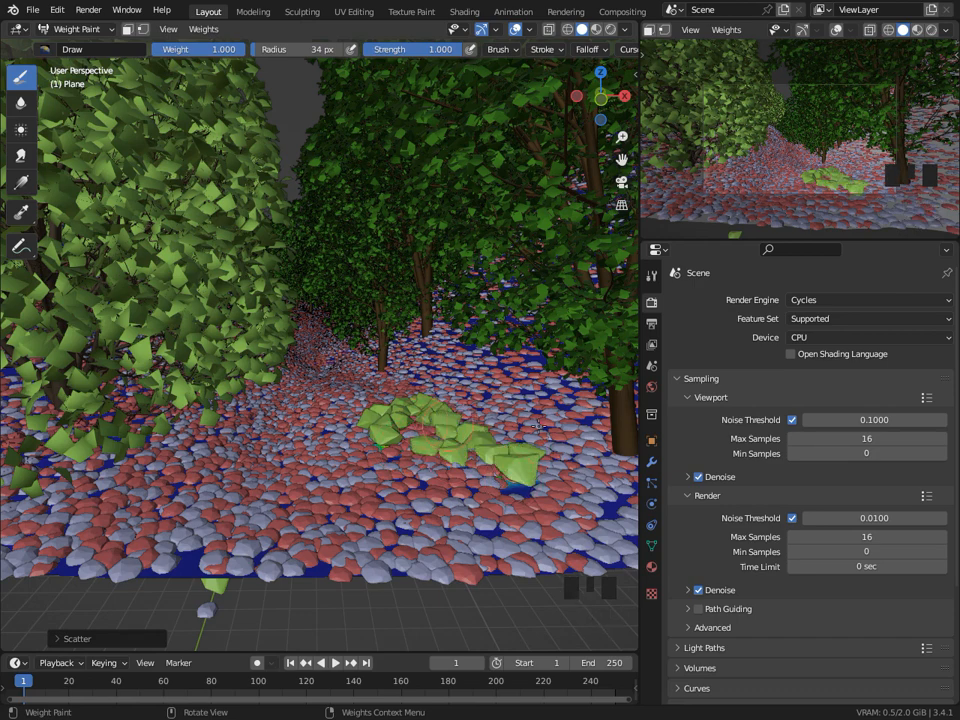
click(188, 480)
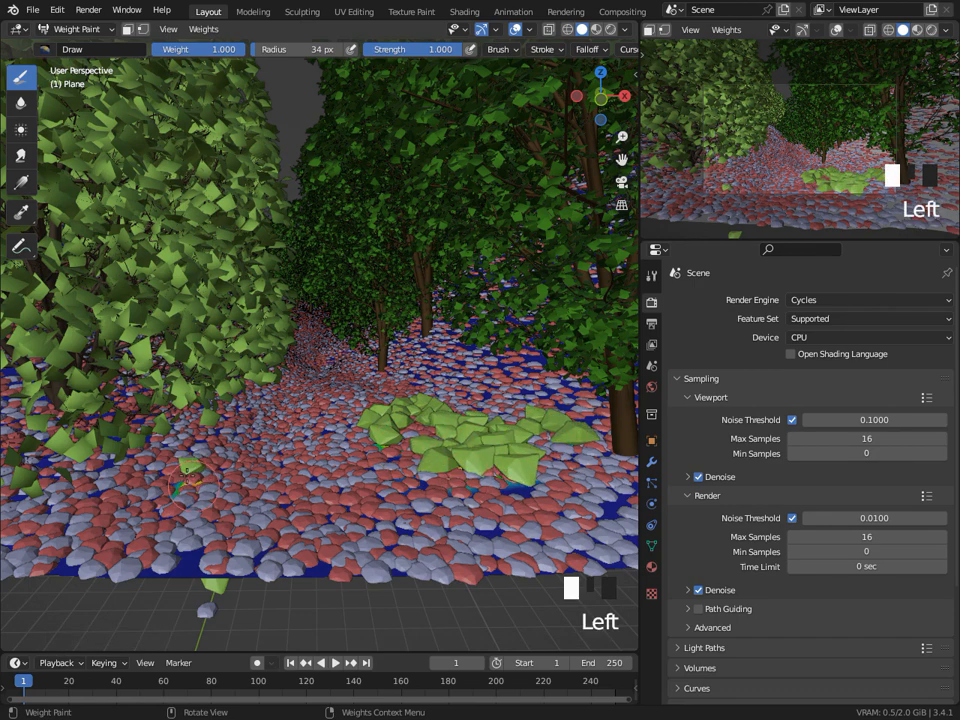
mouse_move(383, 418)
middle_down()
mouse_move(390, 470)
mouse_move(410, 445)
mouse_move(462, 441)
mouse_move(385, 423)
middle_up()
scroll(390, 470, down, 2)
click(88, 30)
click(92, 44)
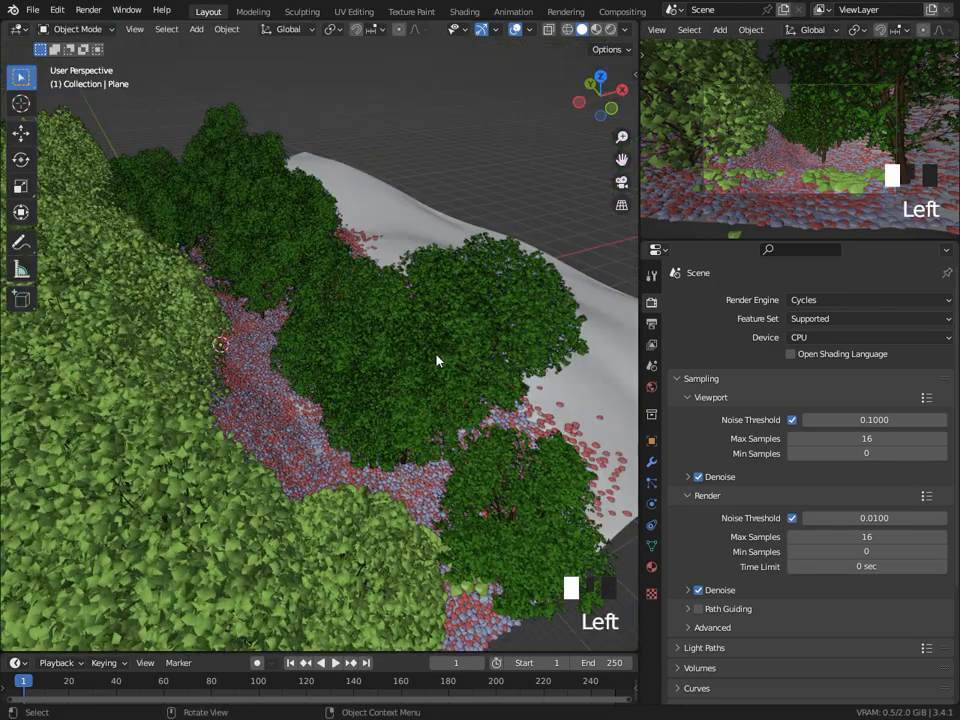
Hide the tree objects covering both slopes so the valley ground is exposed.
click(437, 360)
key(h)
click(514, 492)
key(h)
click(312, 560)
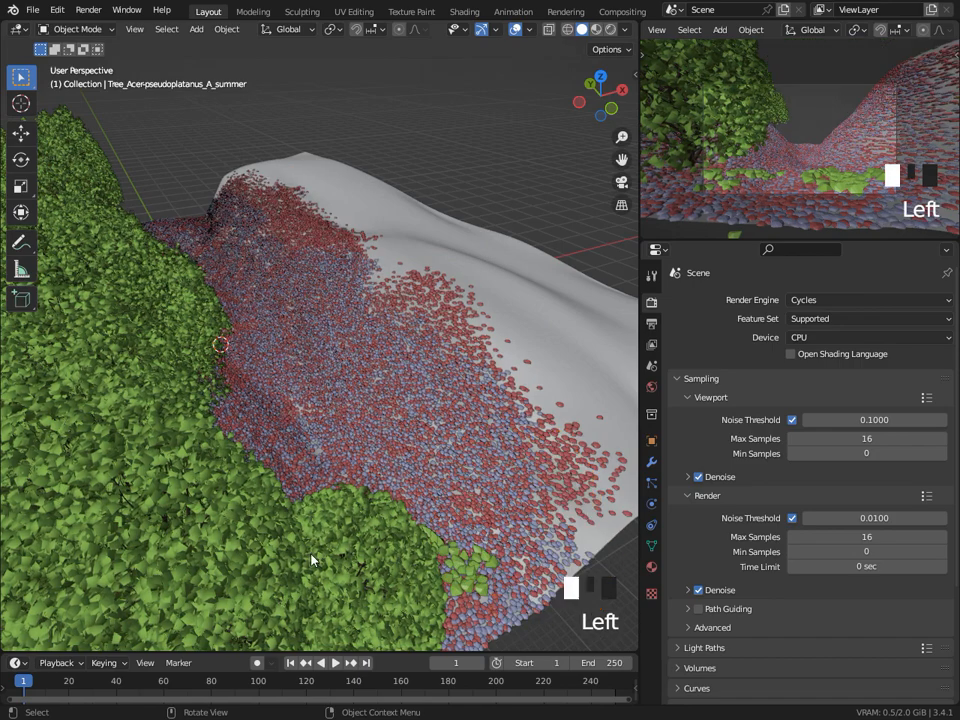
key(h)
click(240, 529)
key(h)
Select the terrain plane and resume painting its fern Scatter layer in BagaPie.
middle_drag(315, 454, 460, 440)
click(521, 437)
key(n)
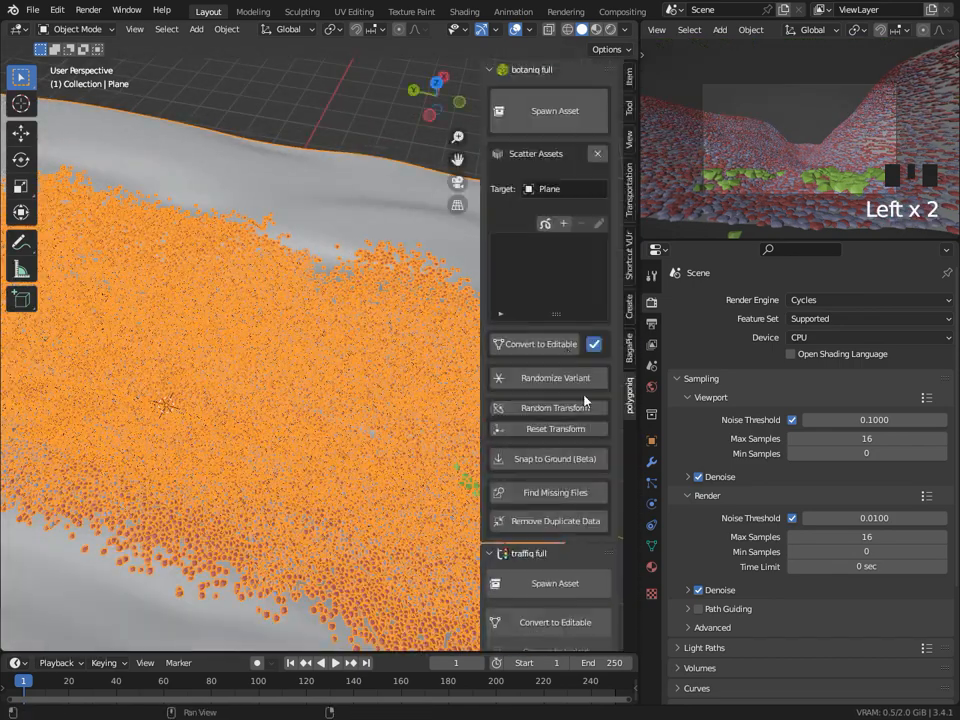
click(629, 347)
click(582, 393)
scroll(240, 360, down, 3)
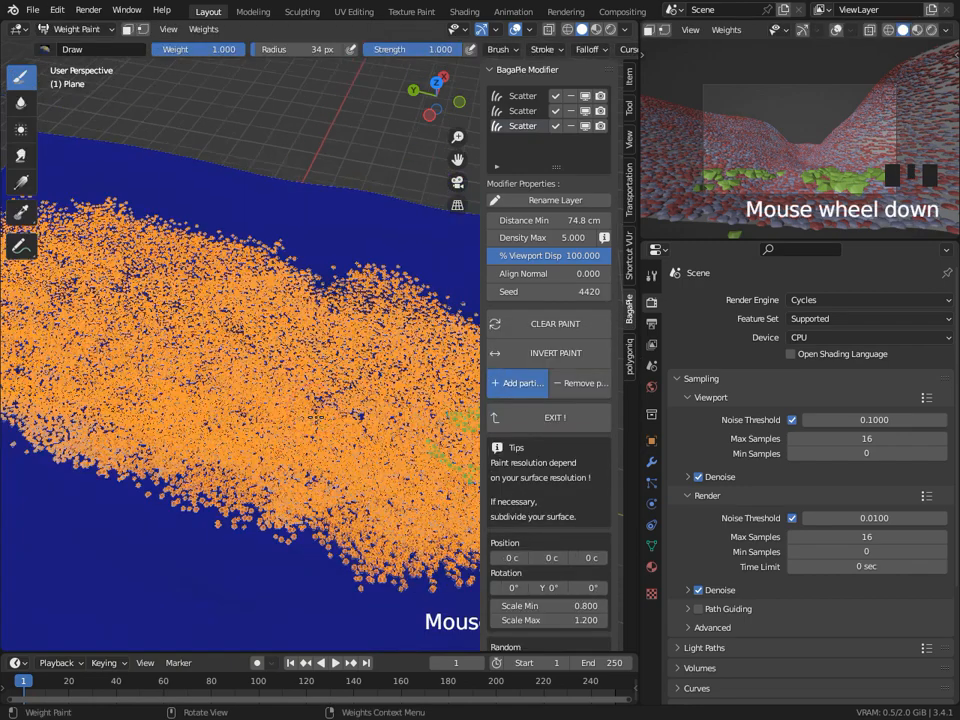
key(n)
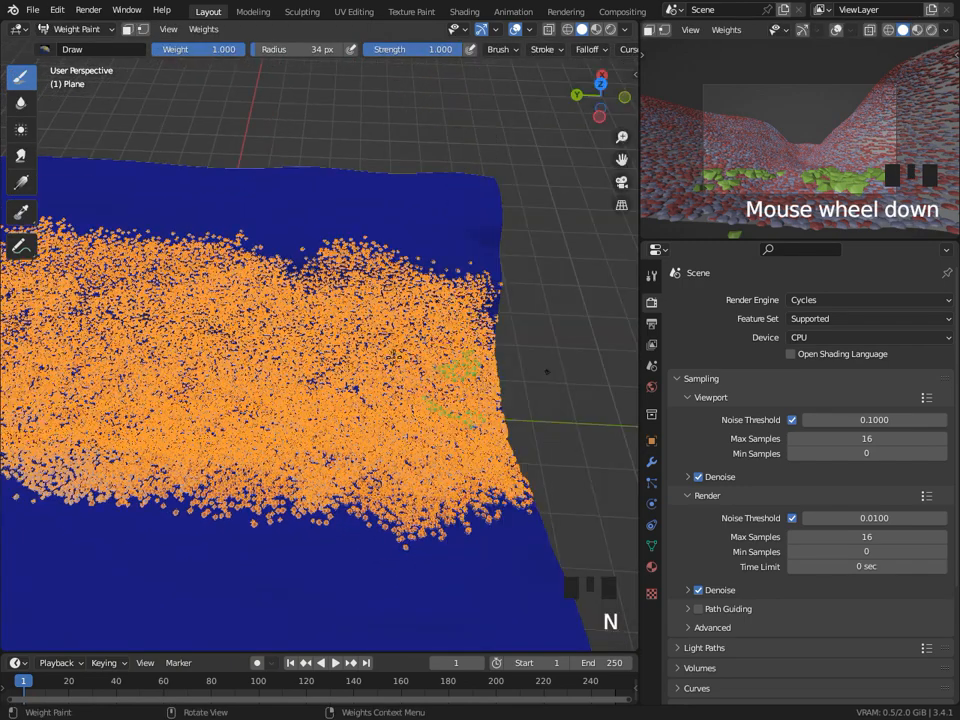
Paint a continuous band of ferns along the right slope from the foreground to the valley's far end.
drag(394, 356, 385, 345)
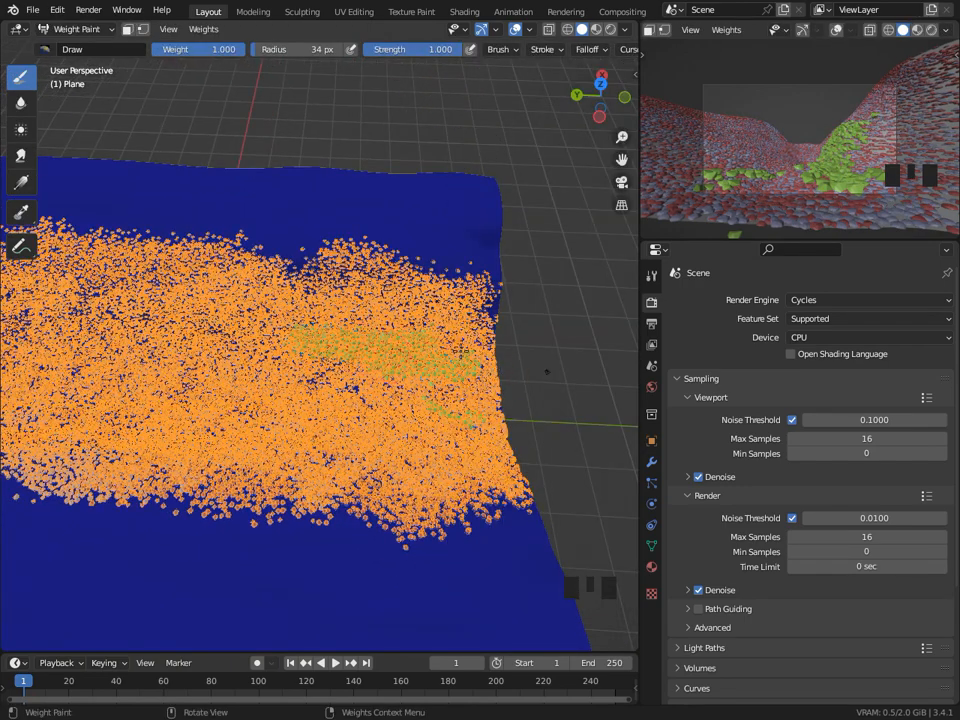
drag(460, 352, 461, 340)
shift+middle_drag(421, 337, 521, 347)
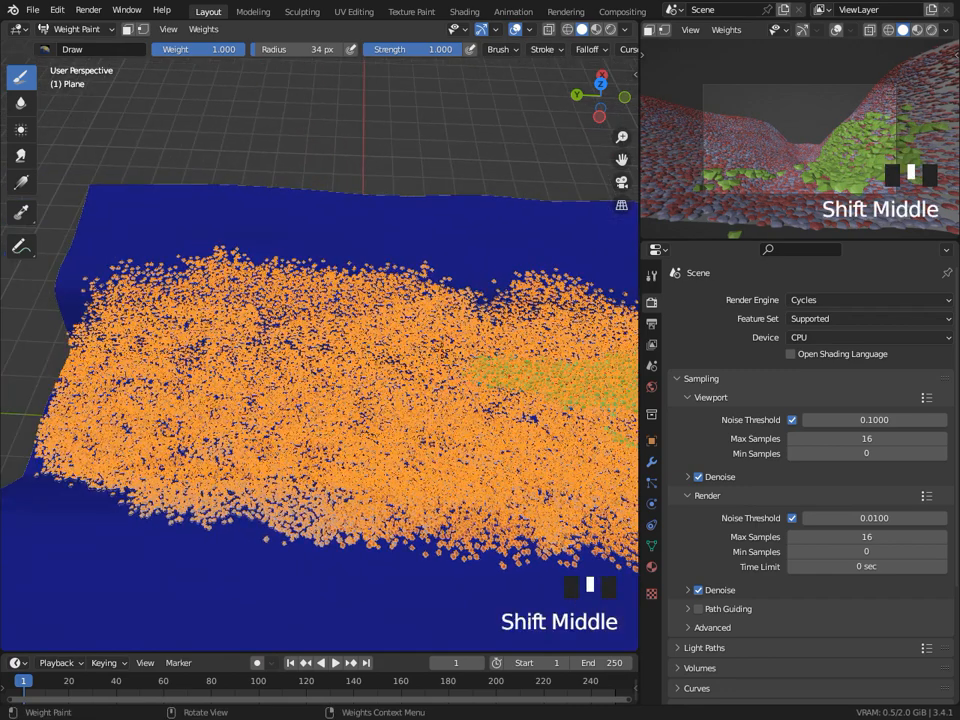
click(438, 340)
drag(370, 335, 250, 328)
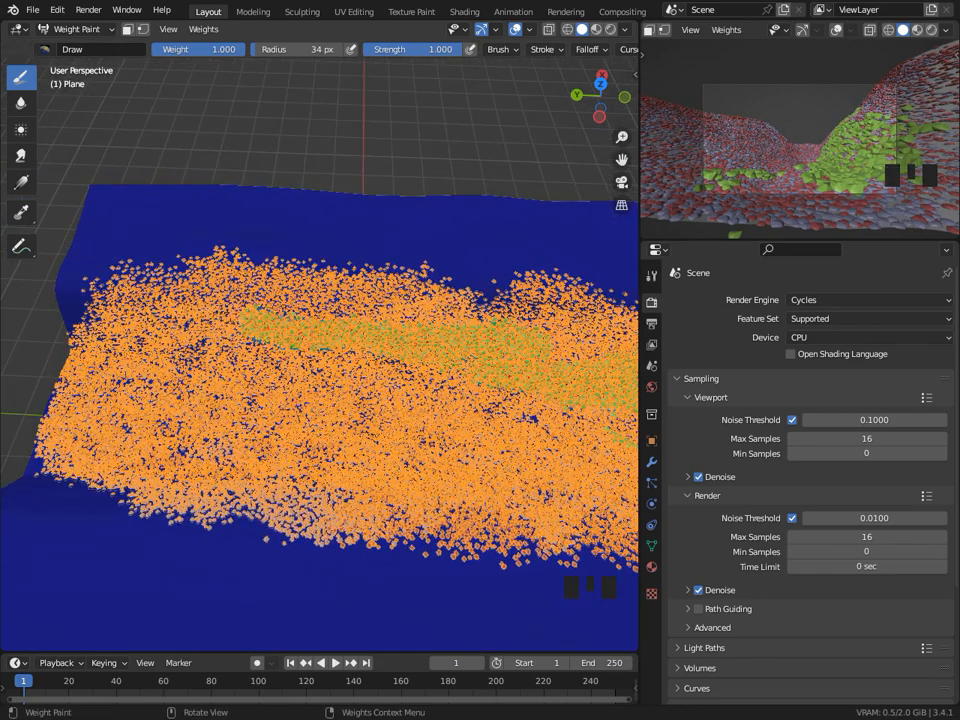
drag(170, 316, 65, 309)
Paint a band of ferns along the whole left slope and thicken it near the front and the valley floor.
scroll(480, 466, down, 3)
middle_drag(486, 446, 533, 483)
drag(525, 435, 485, 428)
drag(380, 432, 285, 436)
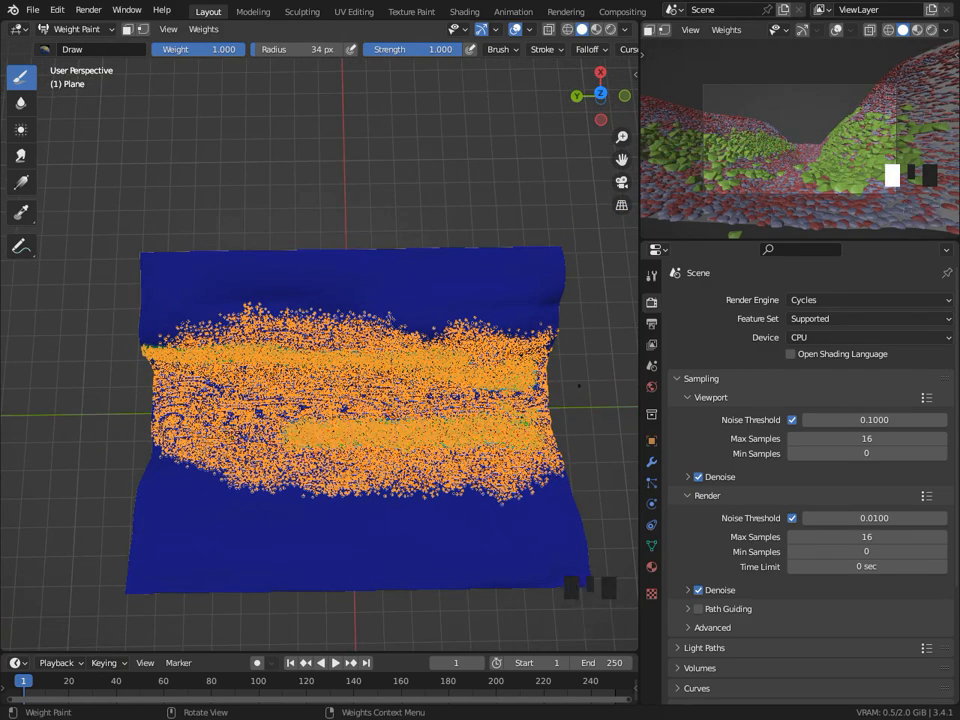
click(506, 465)
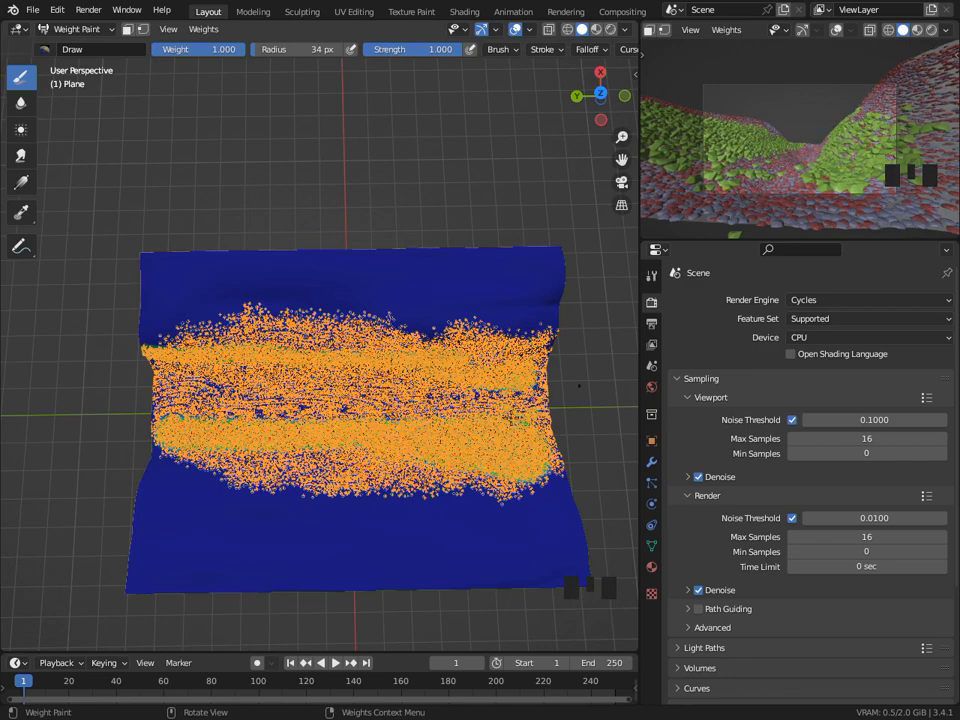
click(542, 418)
click(357, 434)
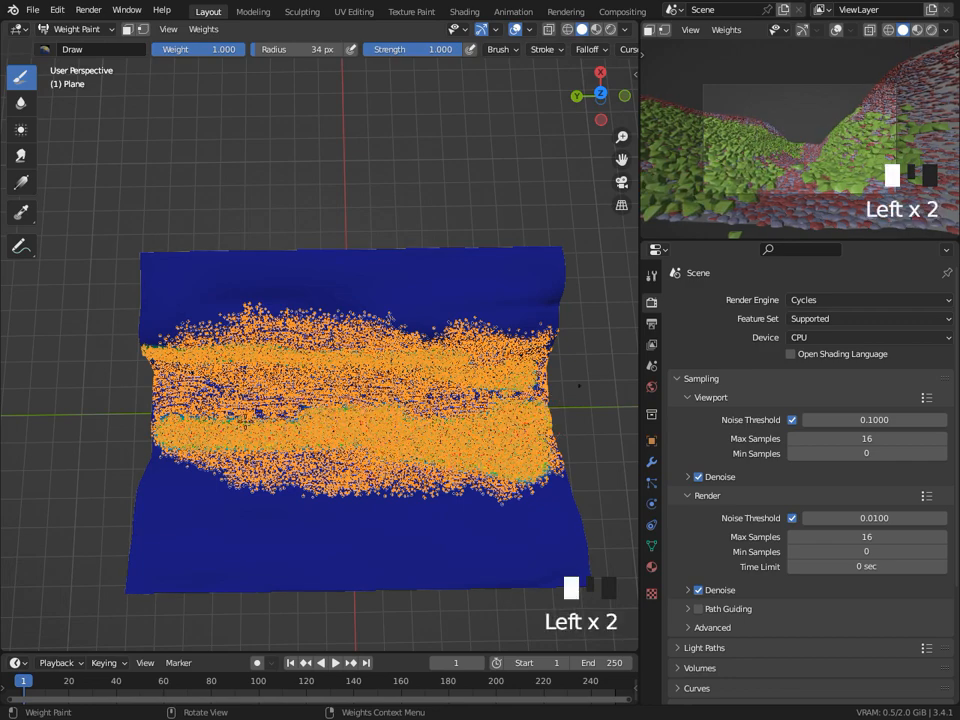
Widen the right slope's fern band toward the valley floor, leaving a narrow path along the middle.
middle_drag(172, 417, 246, 262)
click(226, 265)
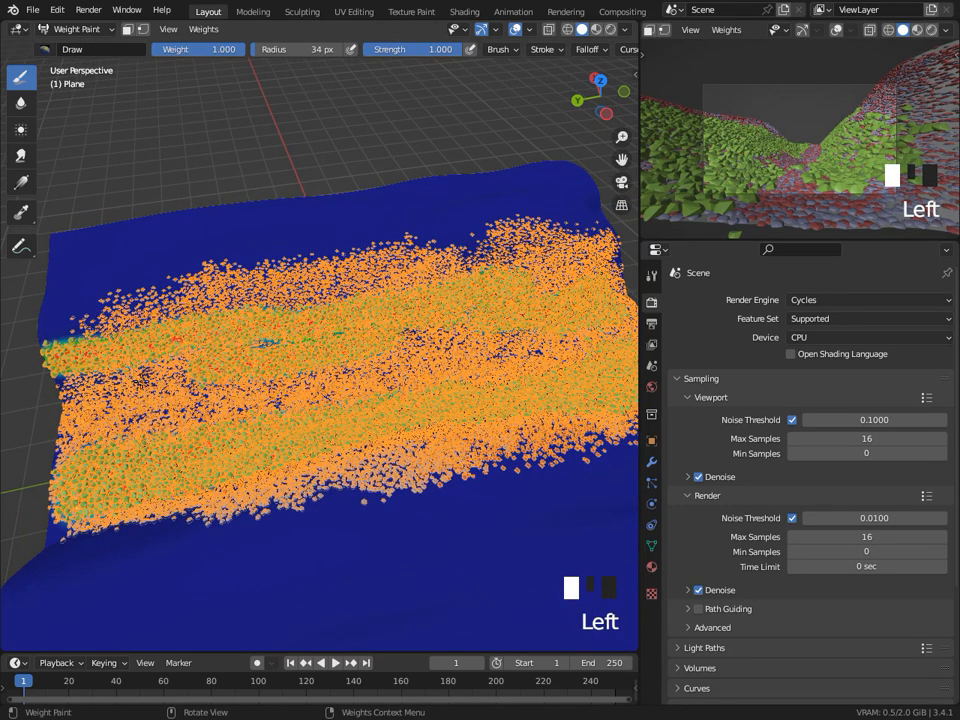
drag(416, 332, 445, 335)
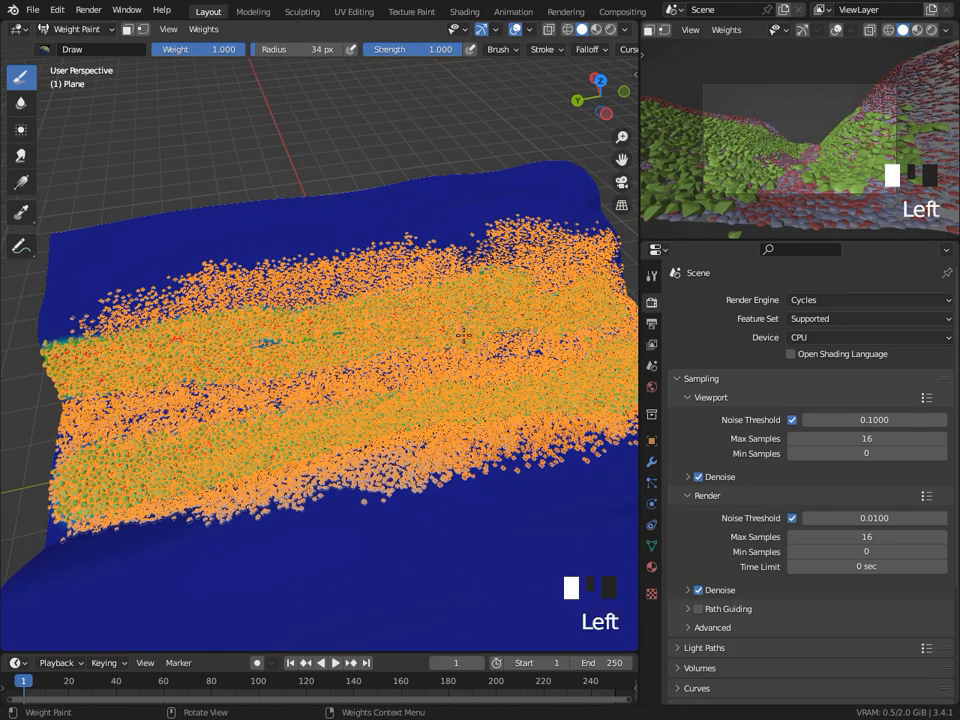
drag(370, 367, 287, 374)
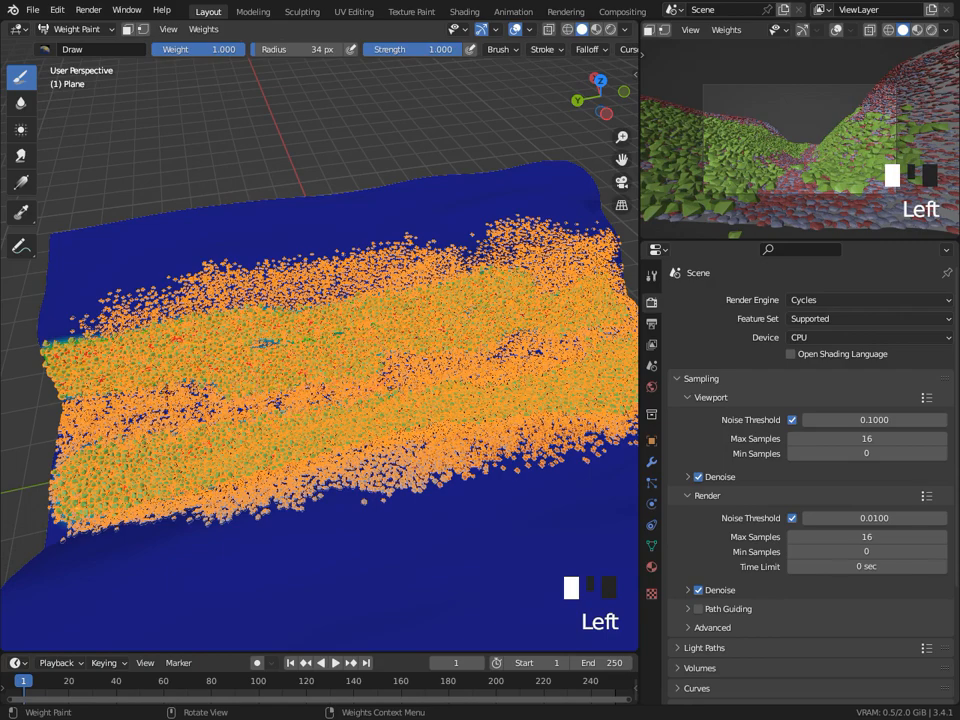
drag(93, 399, 60, 405)
Fill the front of the right slope with ferns up to the terrain's outer edge.
mouse_move(462, 388)
middle_down()
mouse_move(400, 380)
mouse_move(385, 425)
middle_up()
scroll(385, 425, up, 2)
drag(390, 430, 392, 432)
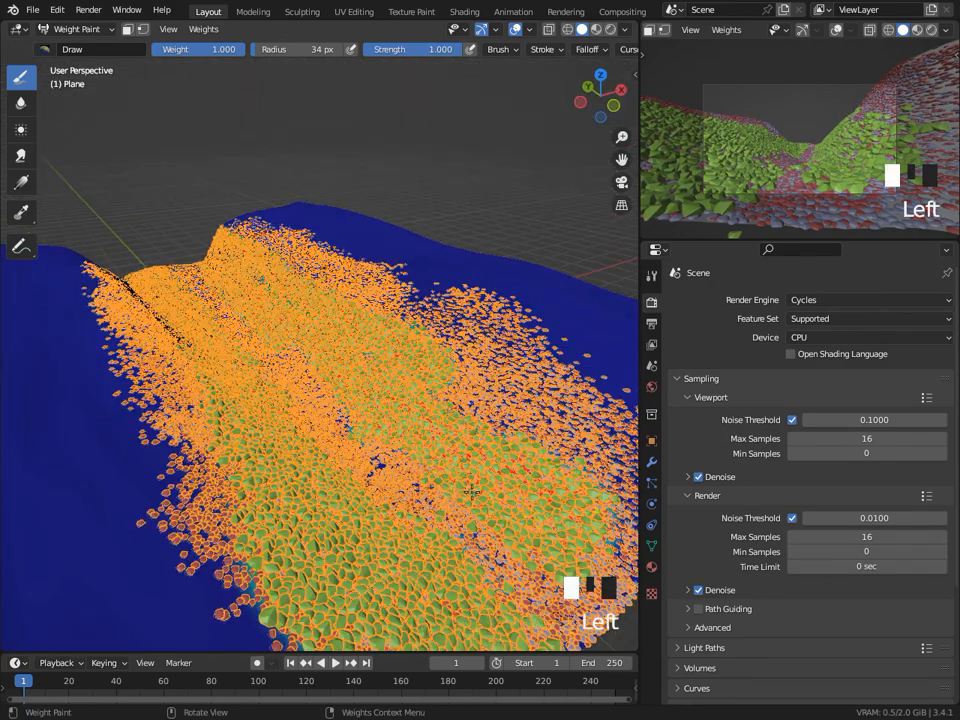
shift+middle_drag(474, 491, 442, 448)
click(442, 448)
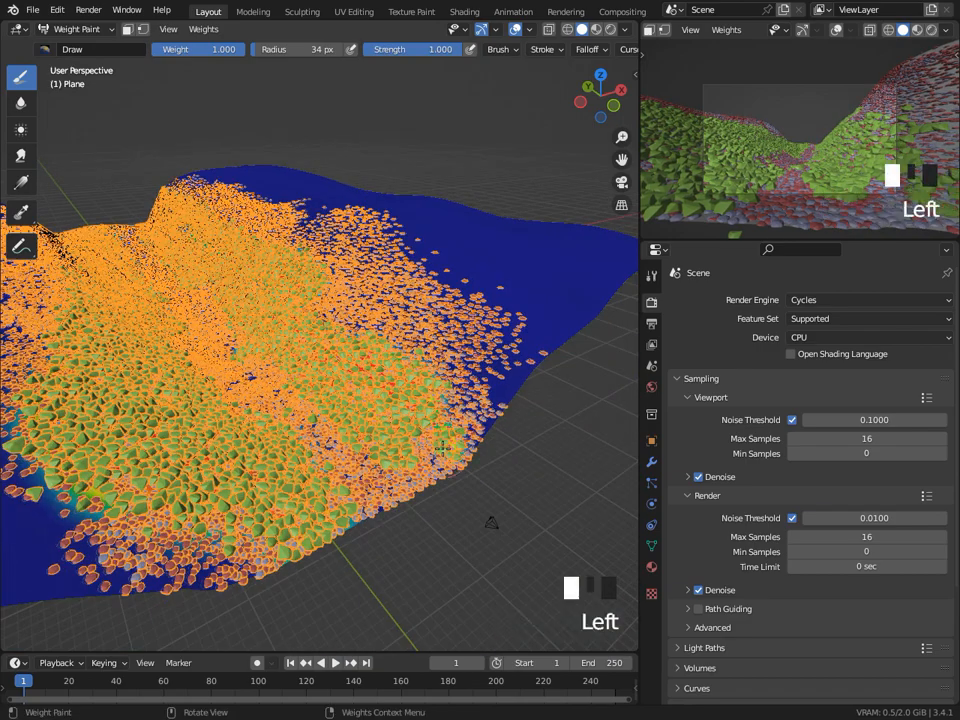
mouse_move(301, 306)
middle_down()
mouse_move(355, 365)
mouse_move(312, 316)
middle_up()
mouse_move(392, 480)
mouse_down()
mouse_move(412, 494)
mouse_move(514, 402)
mouse_up()
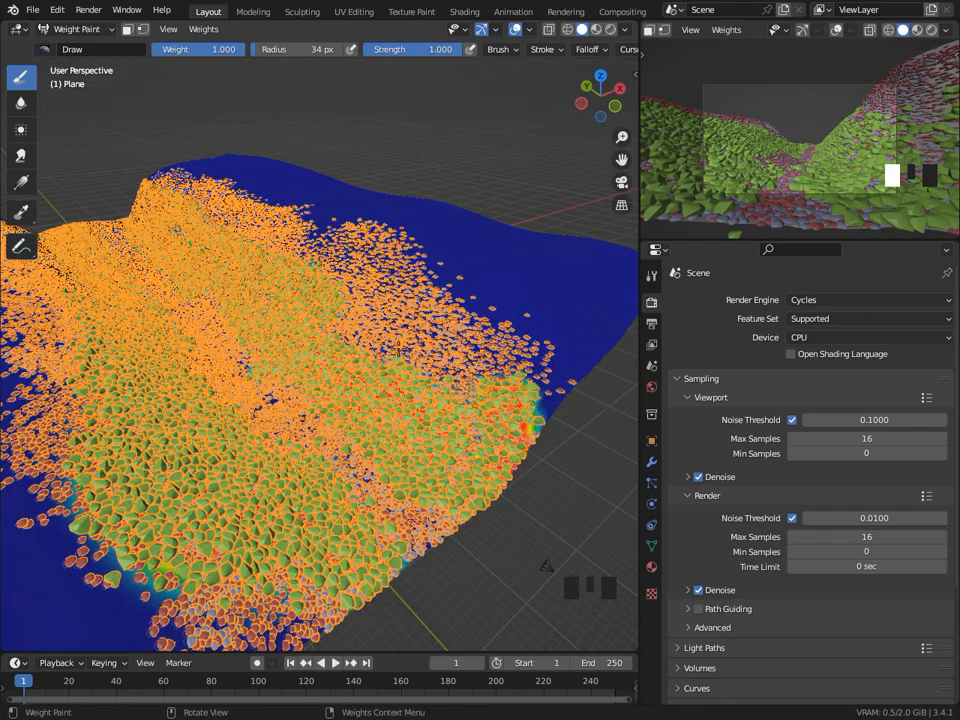
Touch up the fern coverage near the terrain's front edge and exit BagaPie painting.
middle_drag(293, 261, 304, 392)
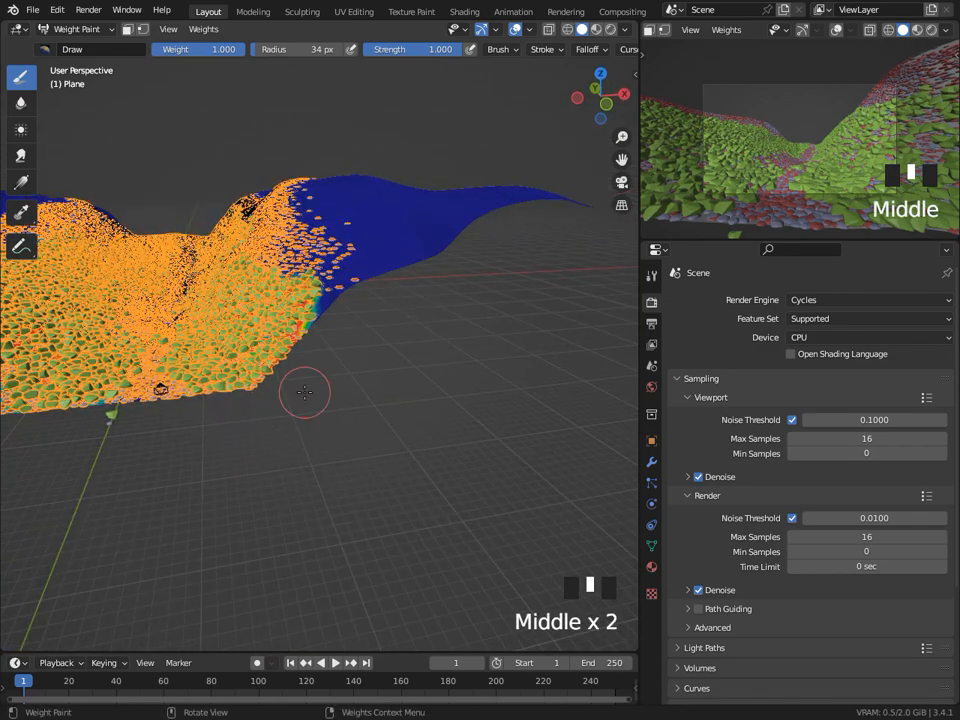
middle_drag(160, 389, 109, 409)
click(109, 409)
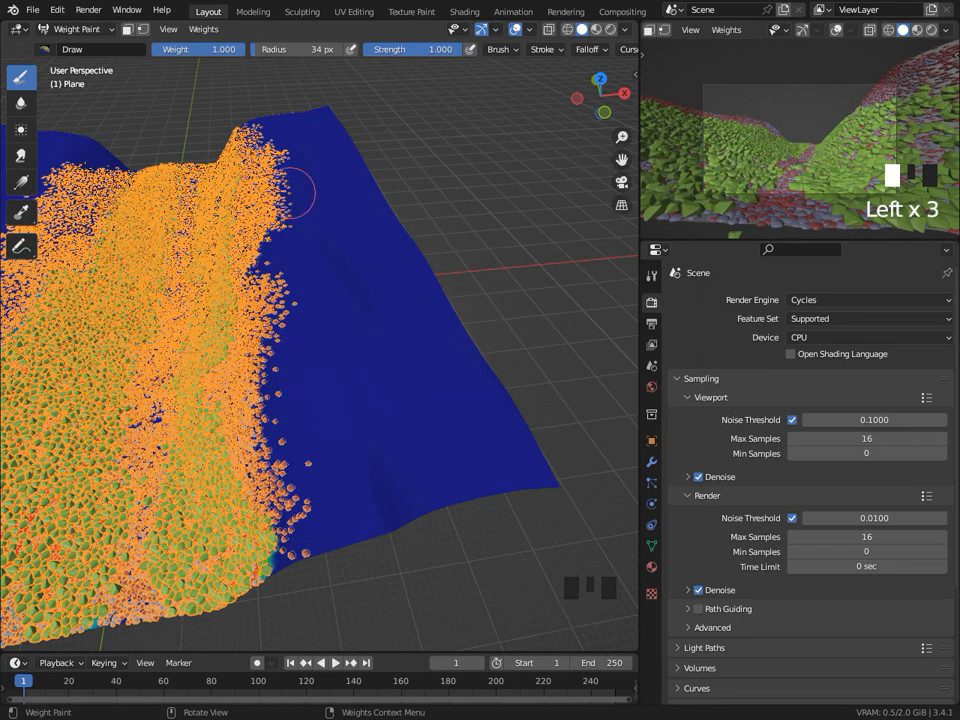
key(n)
click(562, 420)
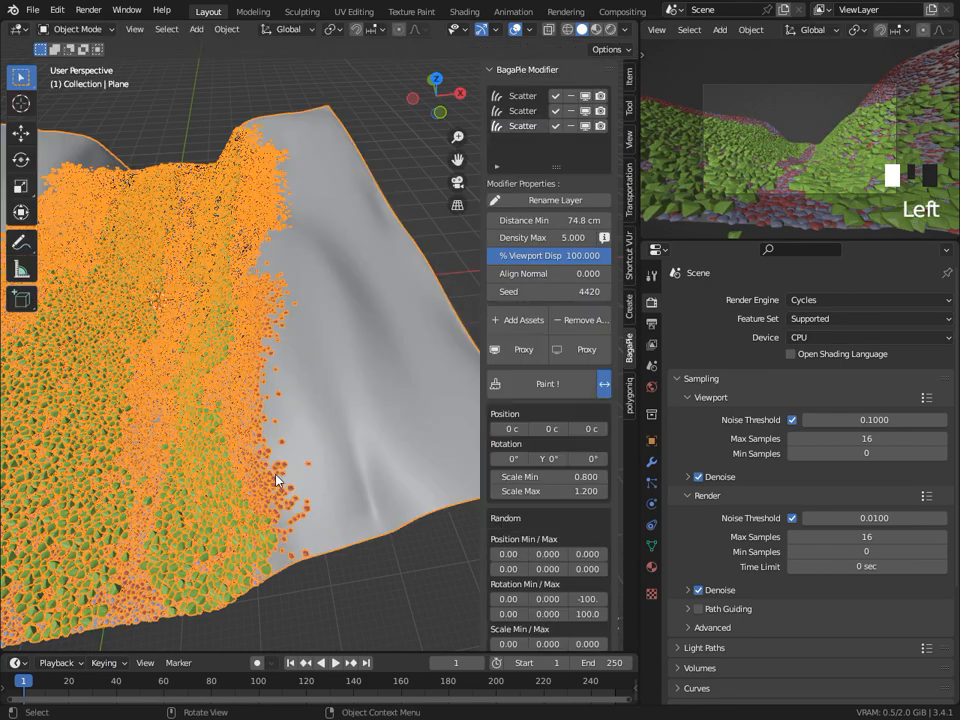
Deselect the terrain and add a cube mesh at the 3D cursor in the valley.
scroll(176, 472, down, 4)
click(252, 210)
middle_drag(252, 210, 180, 300)
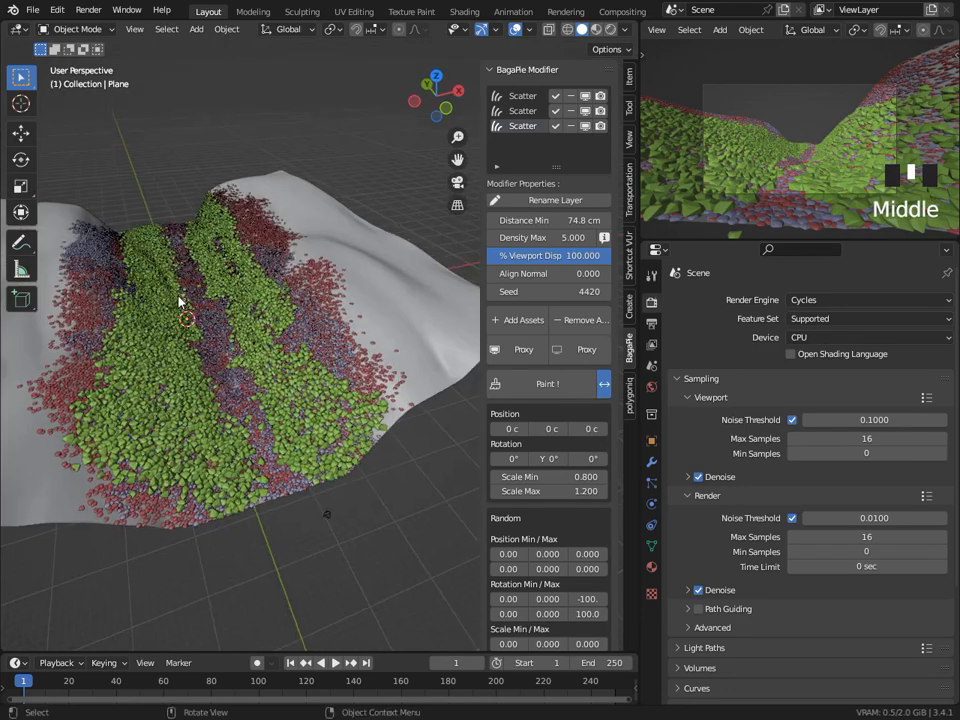
scroll(180, 300, down, 2)
key(shift+a)
mouse_move(279, 148)
click(396, 163)
Scale up the new cube and stretch it along the X axis across the valley.
scroll(257, 369, down, 2)
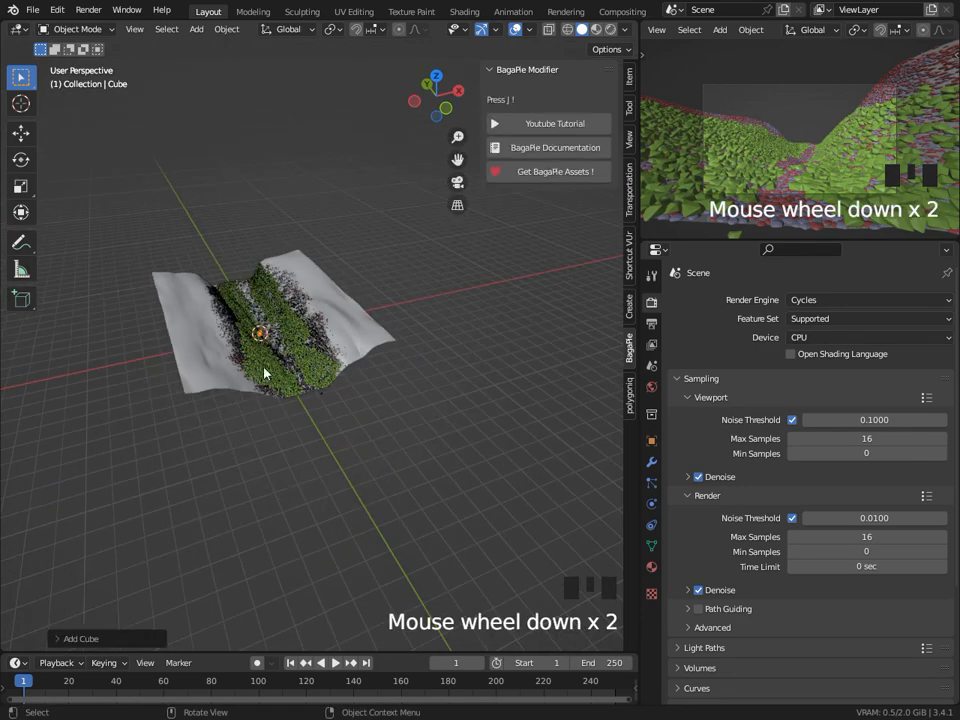
key(s)
click(184, 527)
key(s)
key(x)
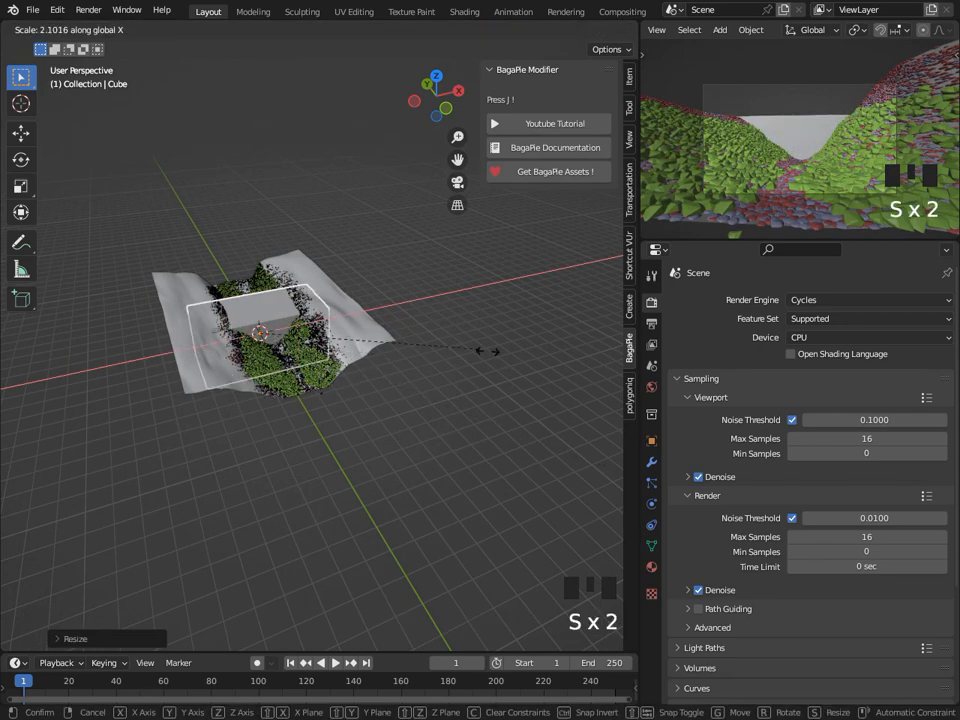
click(574, 377)
Raise the cube along Z and stretch it about 4.2 times along Y to enclose the whole terrain.
key(g)
key(z)
click(285, 376)
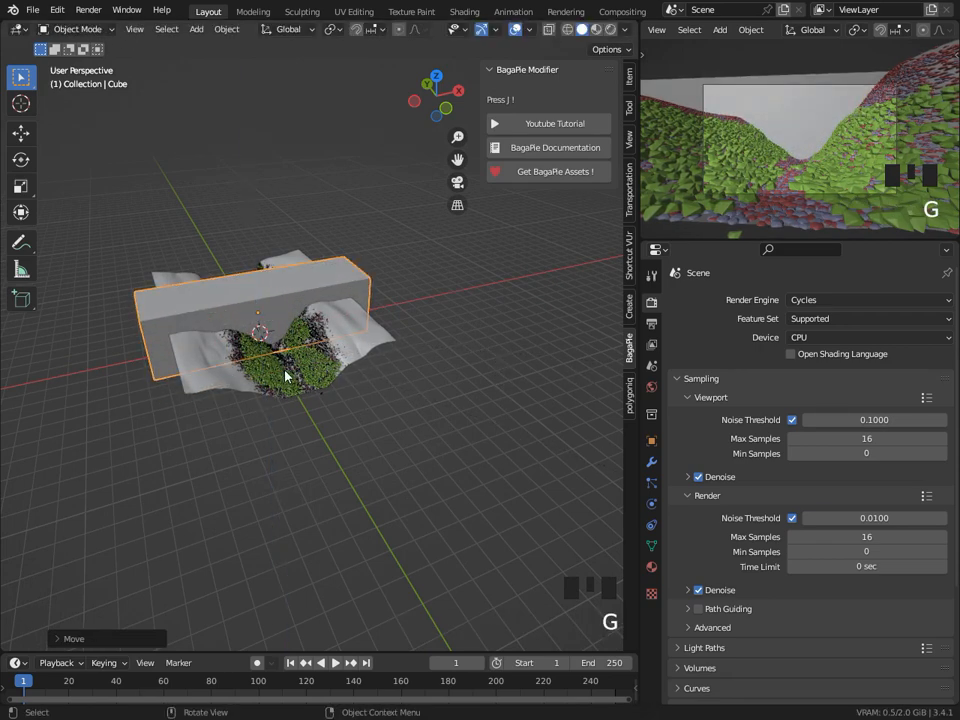
middle_drag(285, 376, 303, 294)
key(s)
key(y)
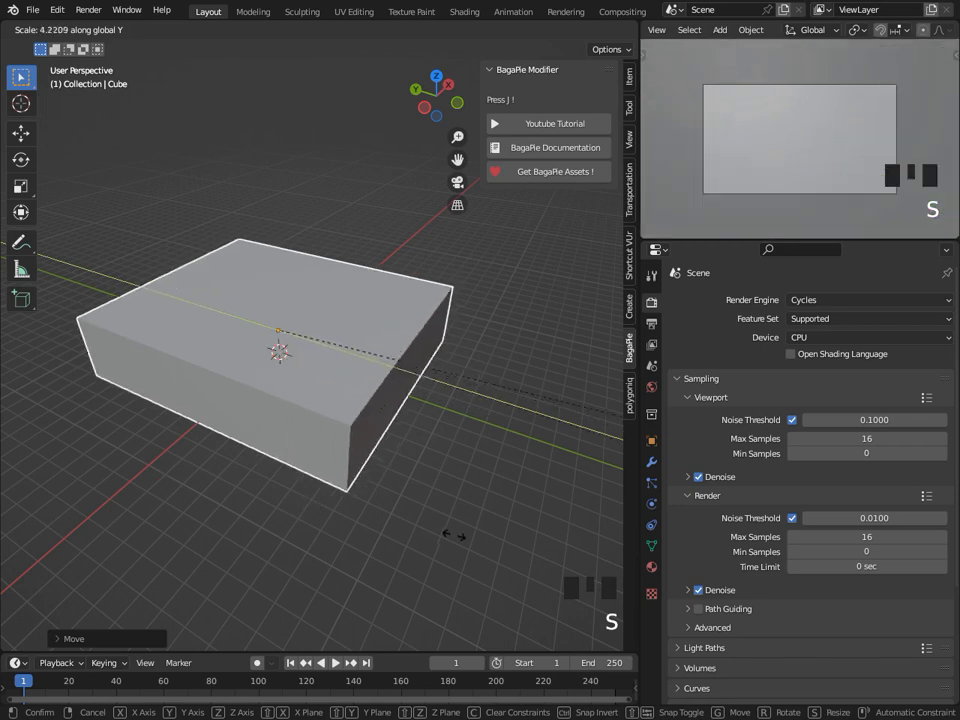
click(453, 535)
Show the Shader Editor below the camera preview and create a new material for the cube.
click(657, 249)
click(266, 393)
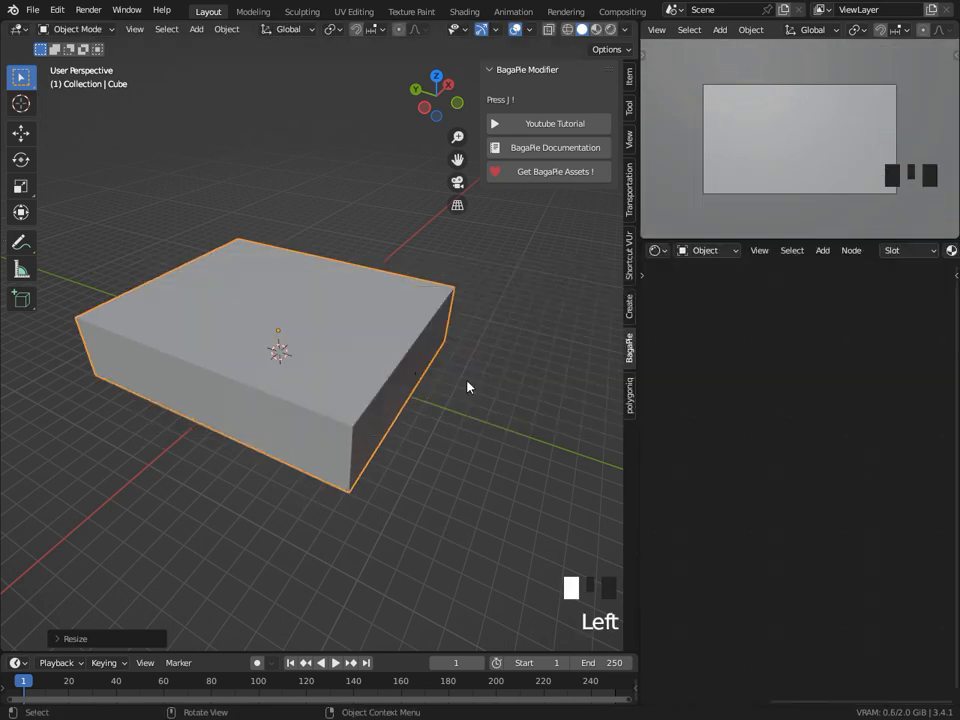
scroll(911, 251, down, 4)
click(911, 251)
Replace the material's Principled BSDF node with a Principled Volume shader.
click(797, 484)
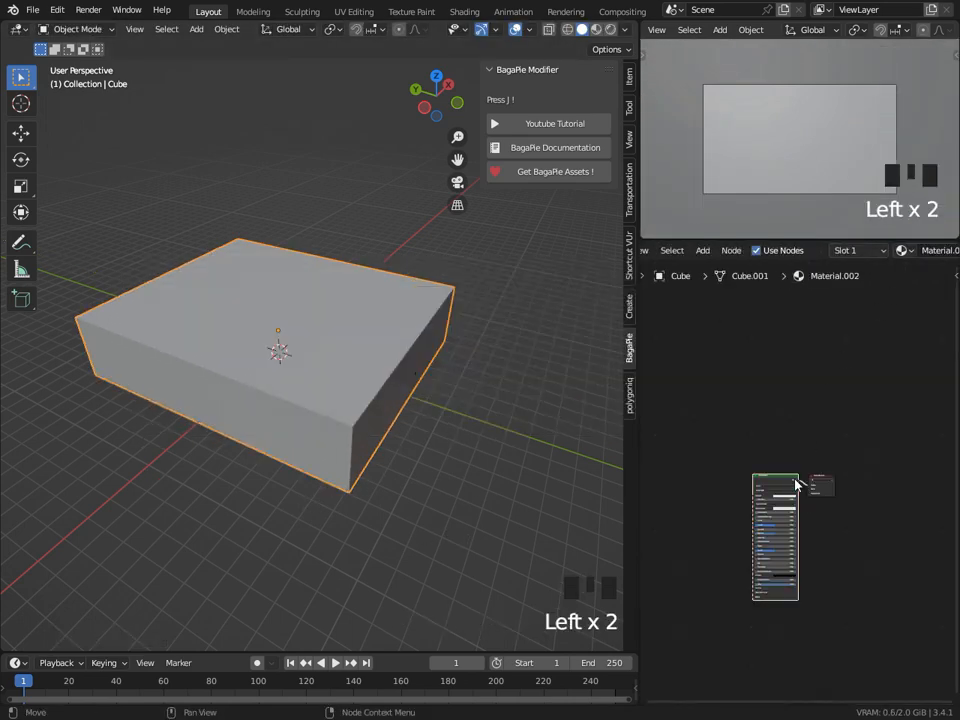
key(shift+s)
mouse_move(797, 484)
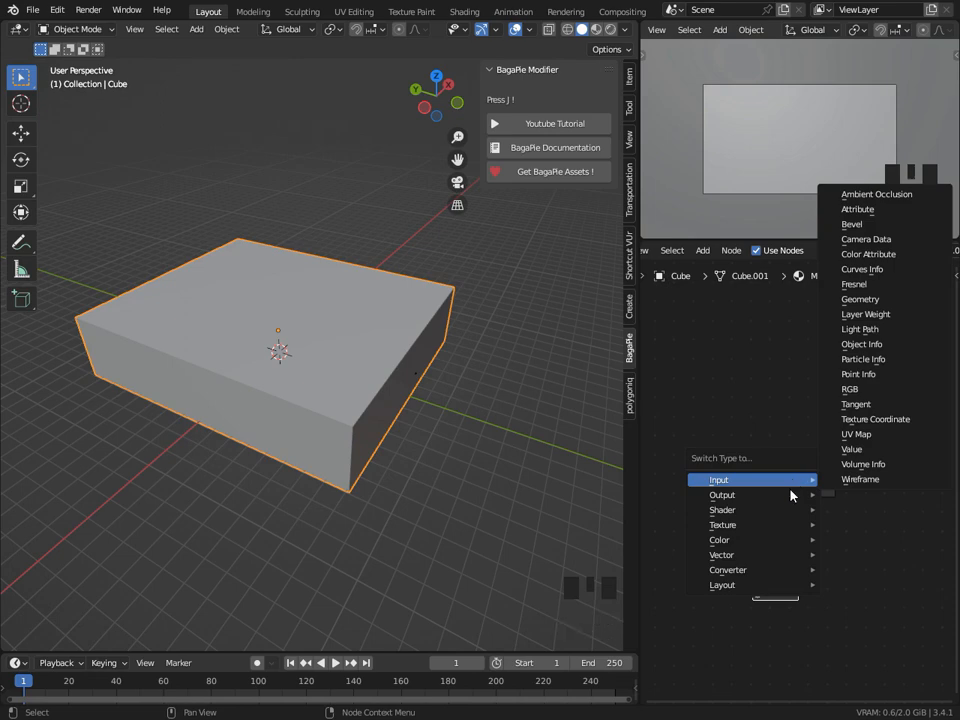
click(788, 511)
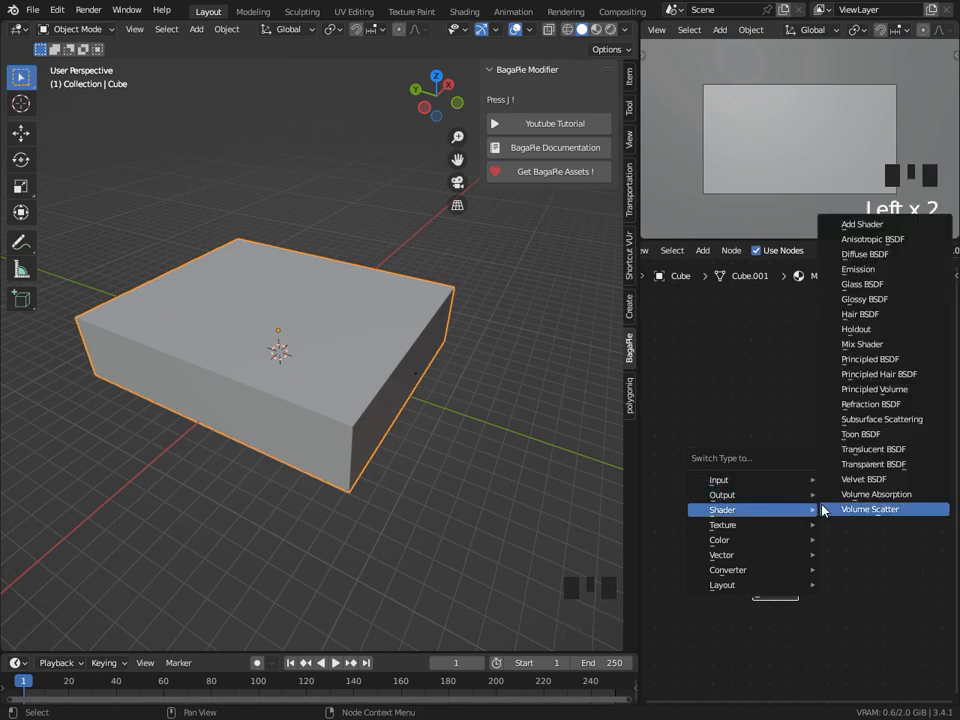
click(899, 391)
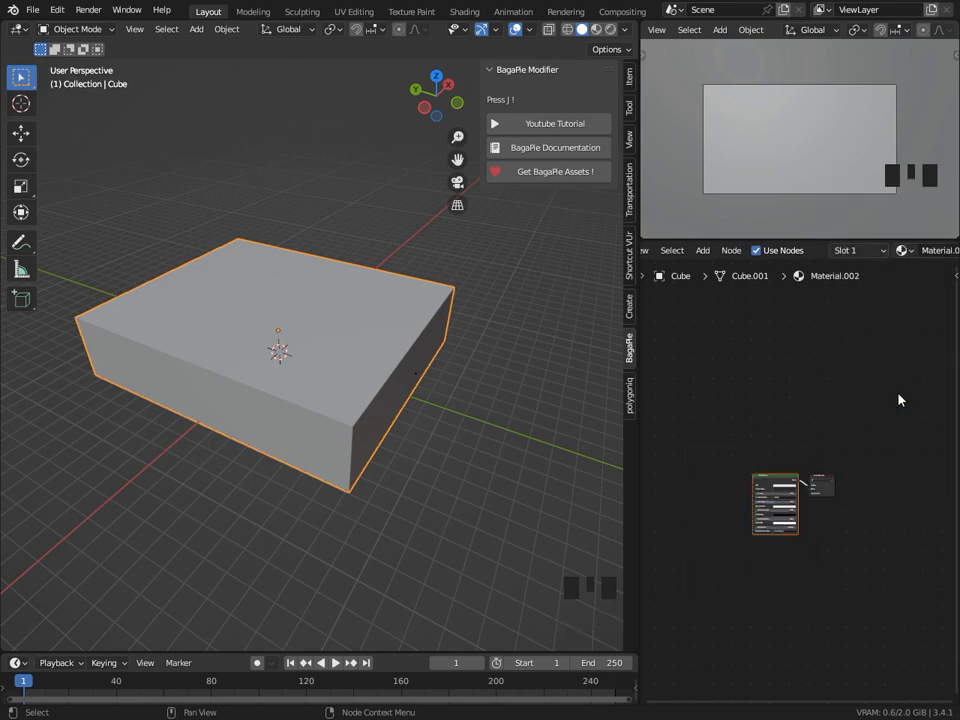
scroll(810, 520, up, 16)
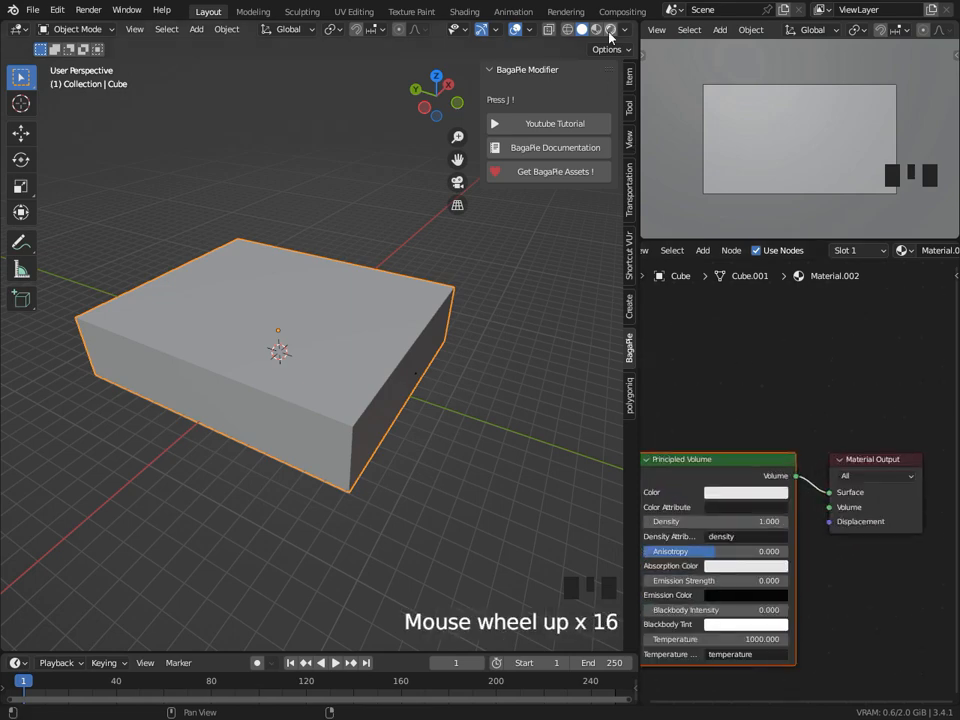
In rendered shading, connect the shader to the Material Output's Volume input and set its density to 0.001.
click(609, 32)
drag(829, 492, 833, 507)
click(738, 521)
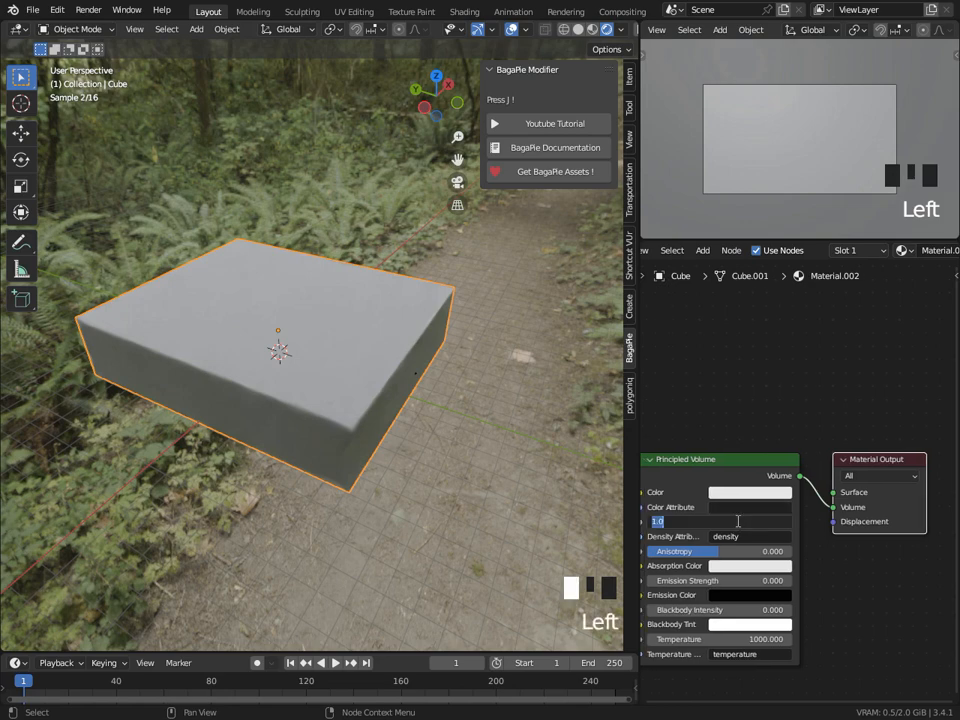
key(Return)
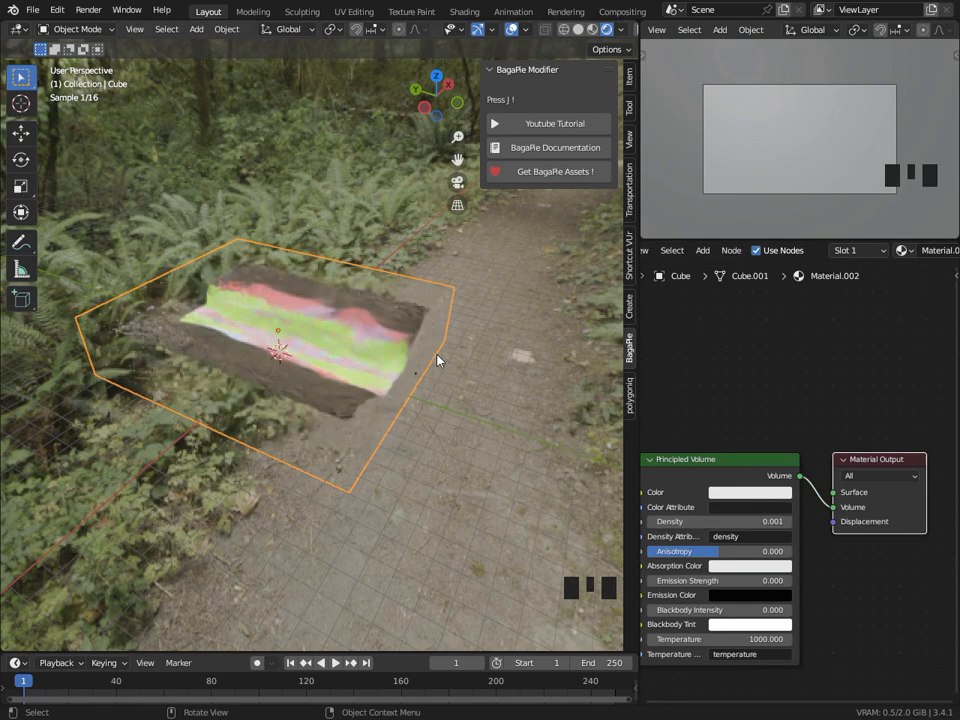
Set the Principled Volume density to 0.01 and look at the fog through the camera.
middle_drag(439, 360, 407, 347)
scroll(507, 390, up, 2)
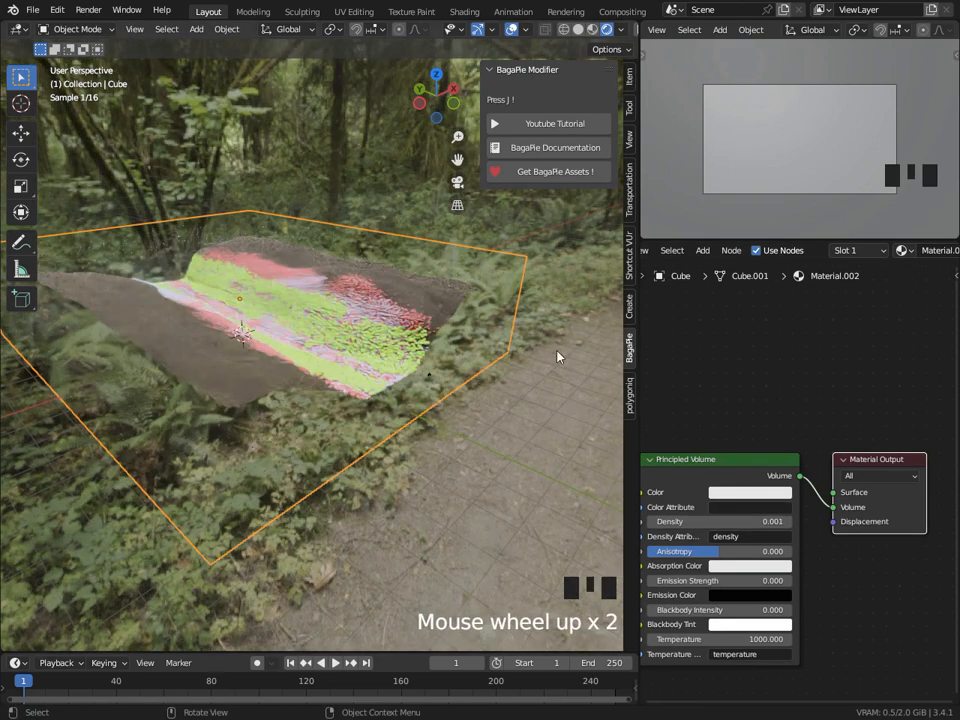
click(740, 520)
text(0.01)
click(493, 500)
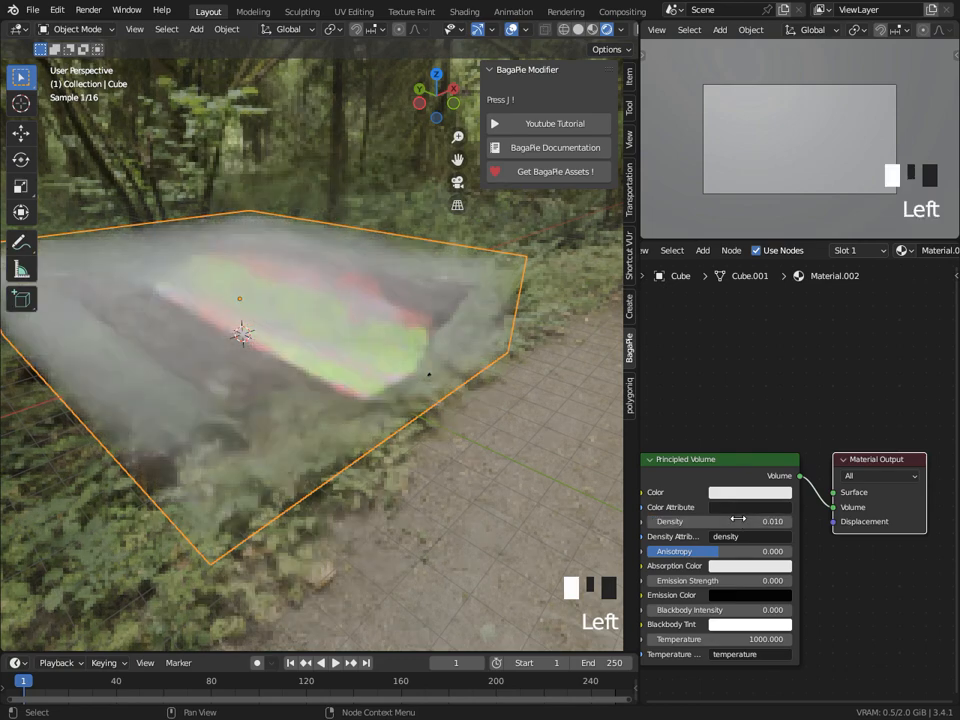
middle_drag(493, 500, 456, 454)
scroll(456, 454, up, 3)
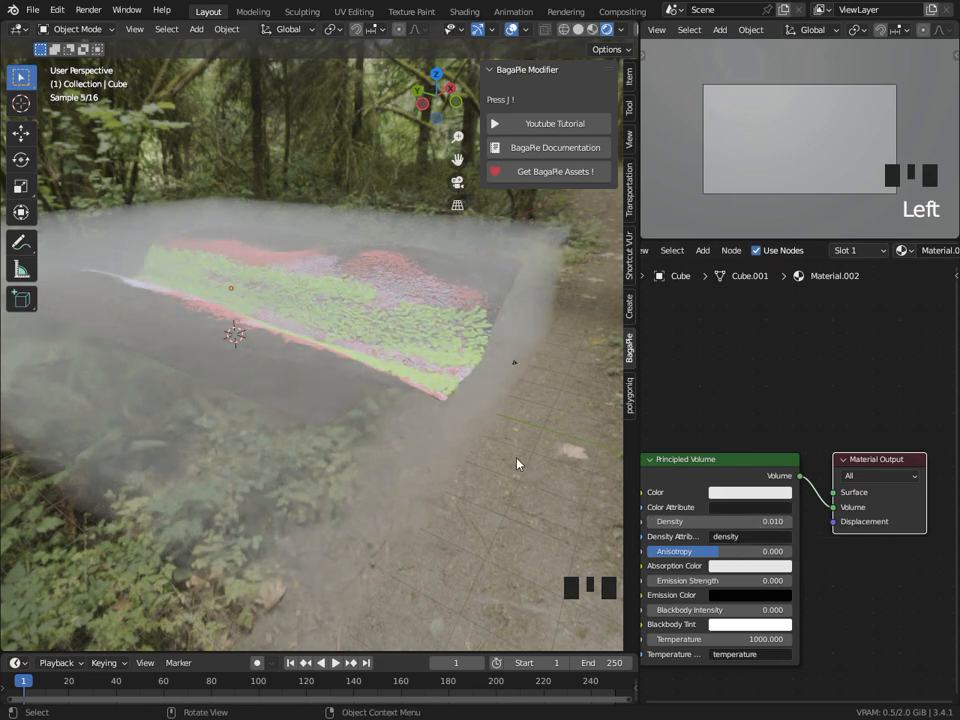
key(KP_0)
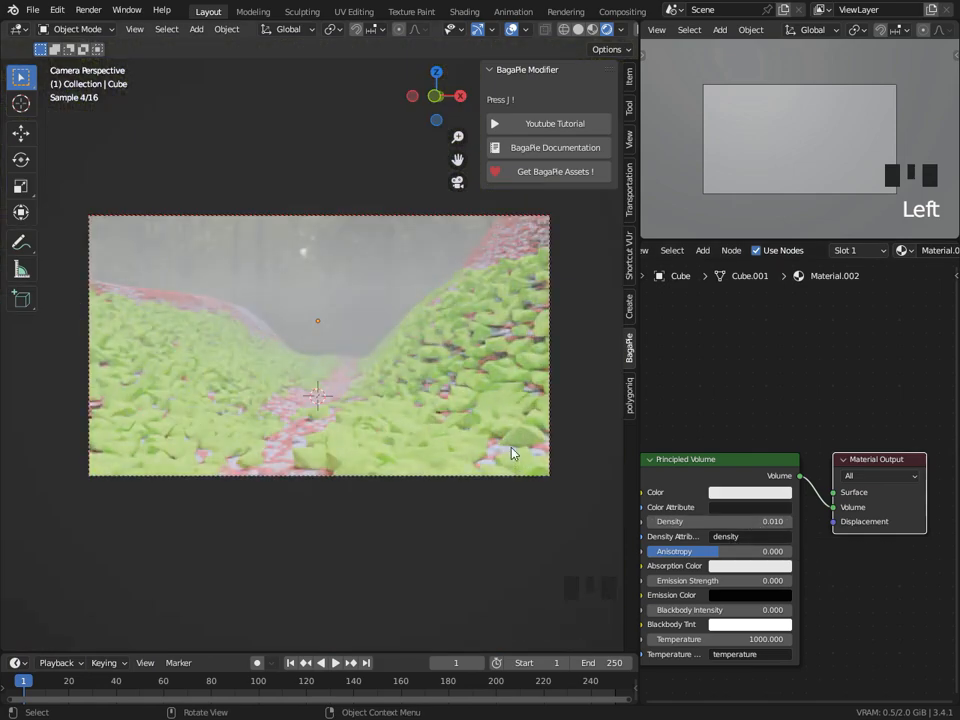
Try a Principled Volume density of 0.05 in the camera view and set it back to 0.01.
click(749, 521)
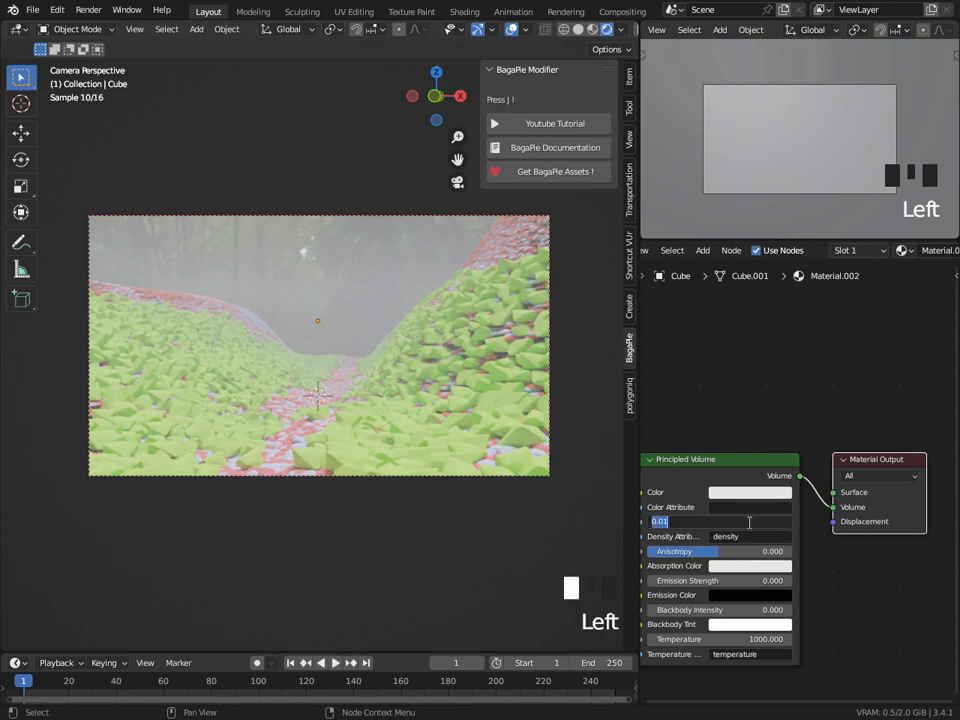
text(0.0)
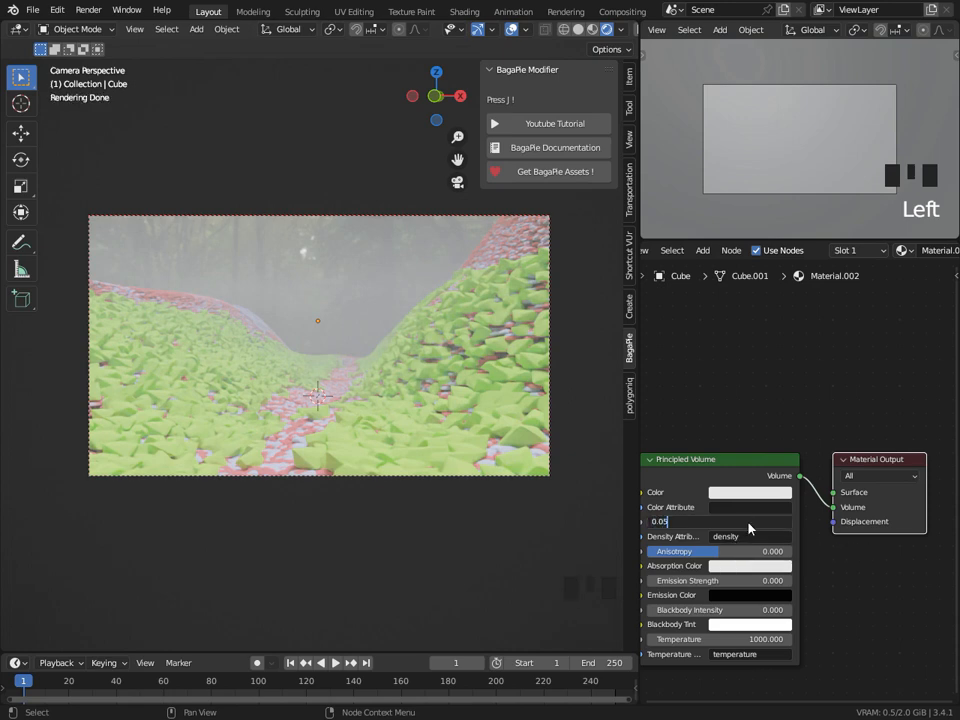
key(Return)
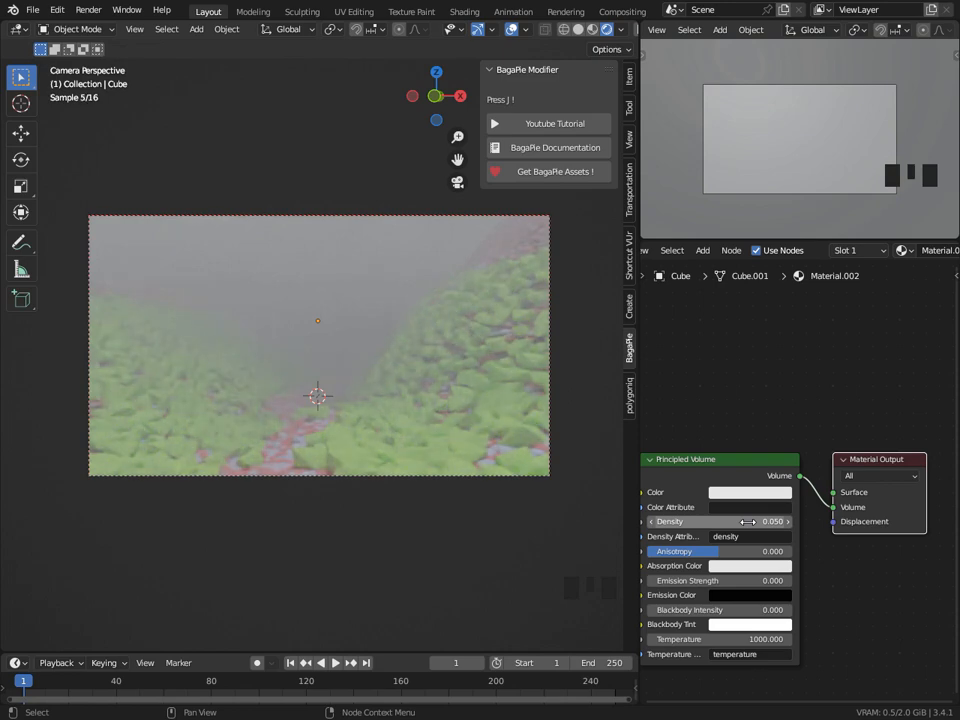
click(748, 521)
text(0.01)
key(Return)
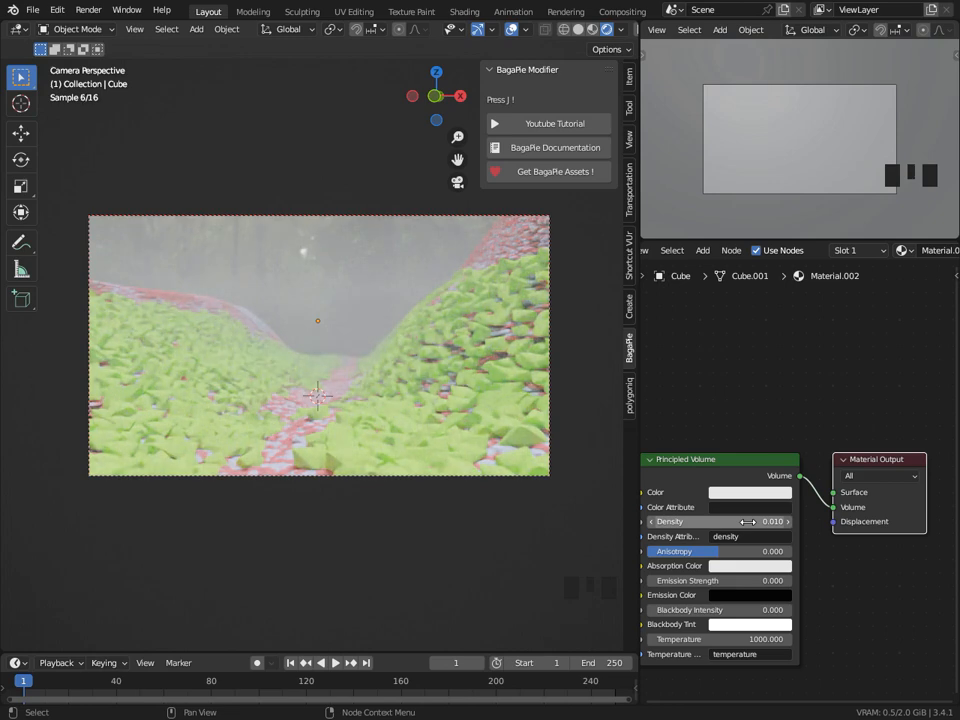
Return the viewport to solid shading and render the image.
click(579, 29)
click(88, 9)
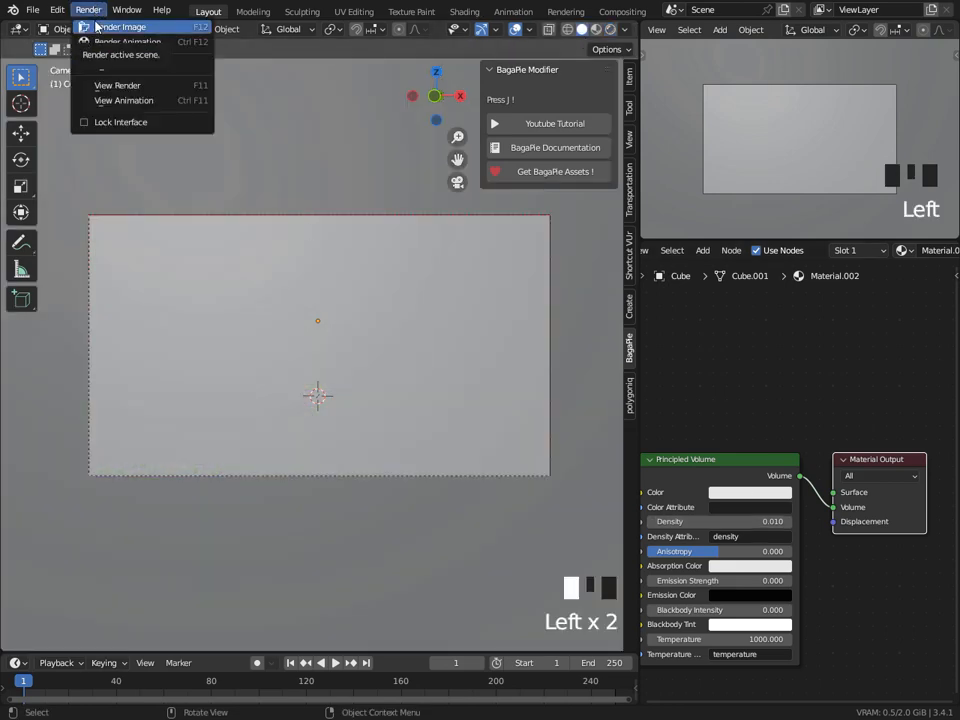
scroll(318, 350, down, 2)
click(88, 9)
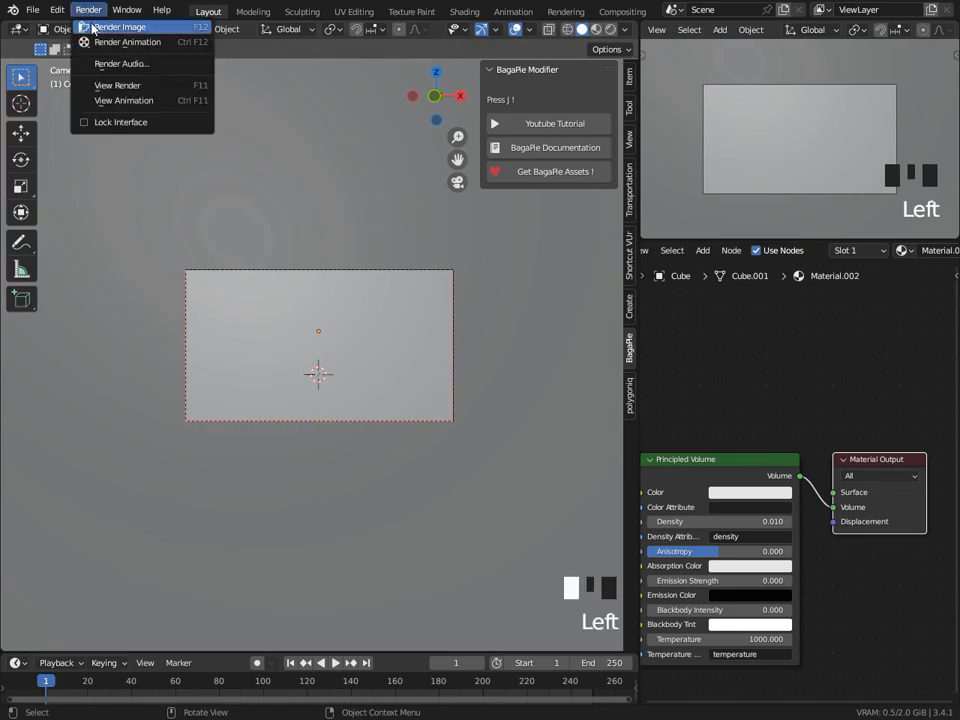
click(122, 26)
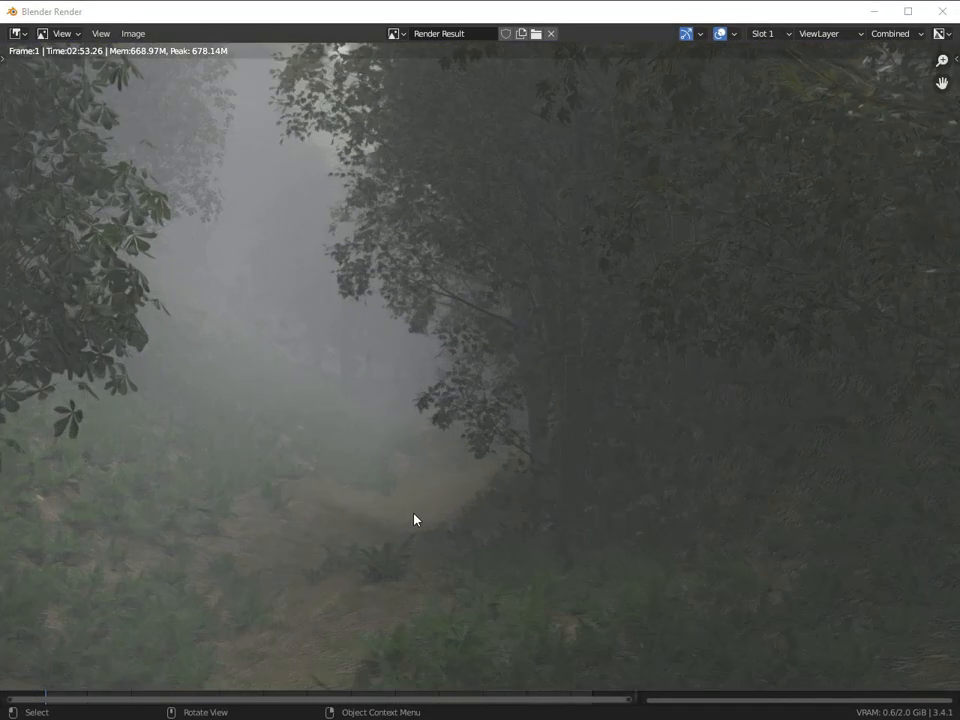
Examine the rendered foggy valley, switch to another render slot and minimize the render window.
scroll(570, 424, down, 3)
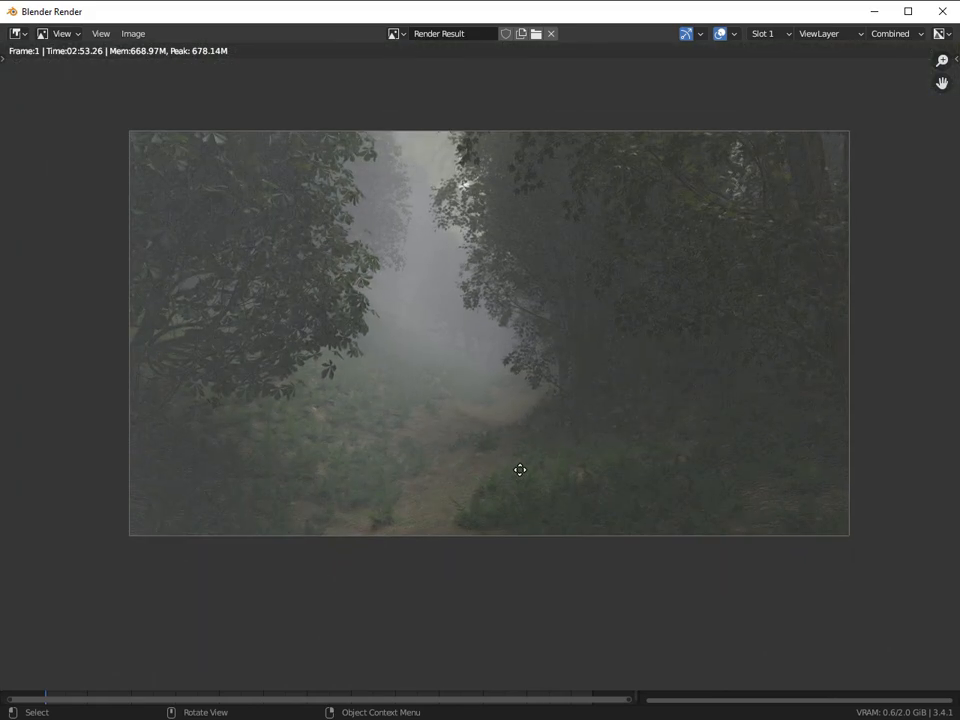
scroll(628, 510, up, 1)
scroll(628, 511, up, 1)
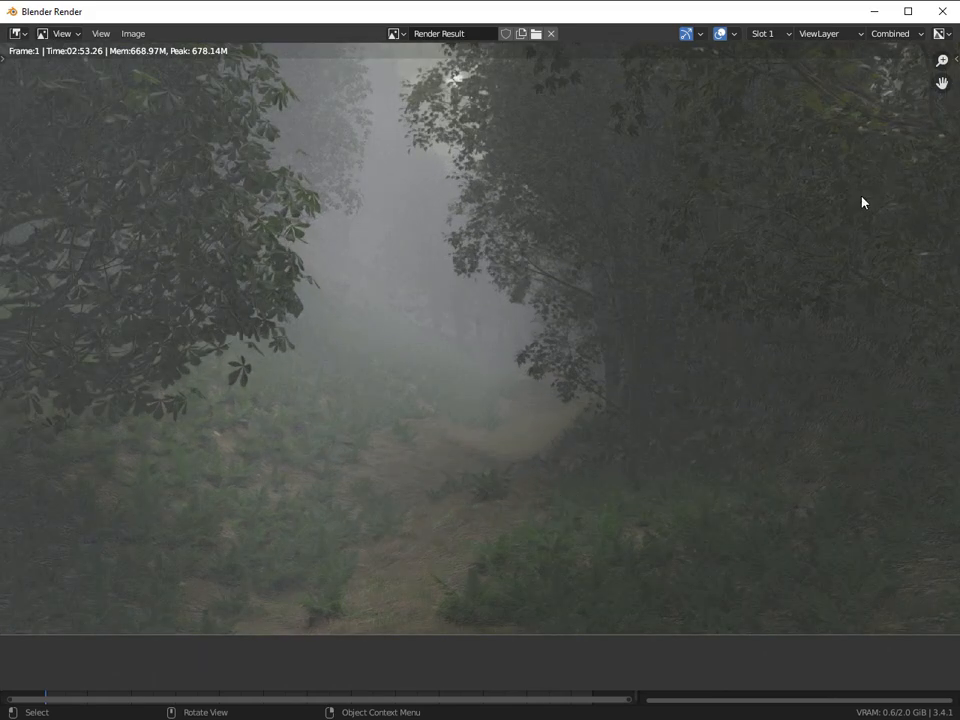
click(771, 34)
click(765, 69)
click(873, 12)
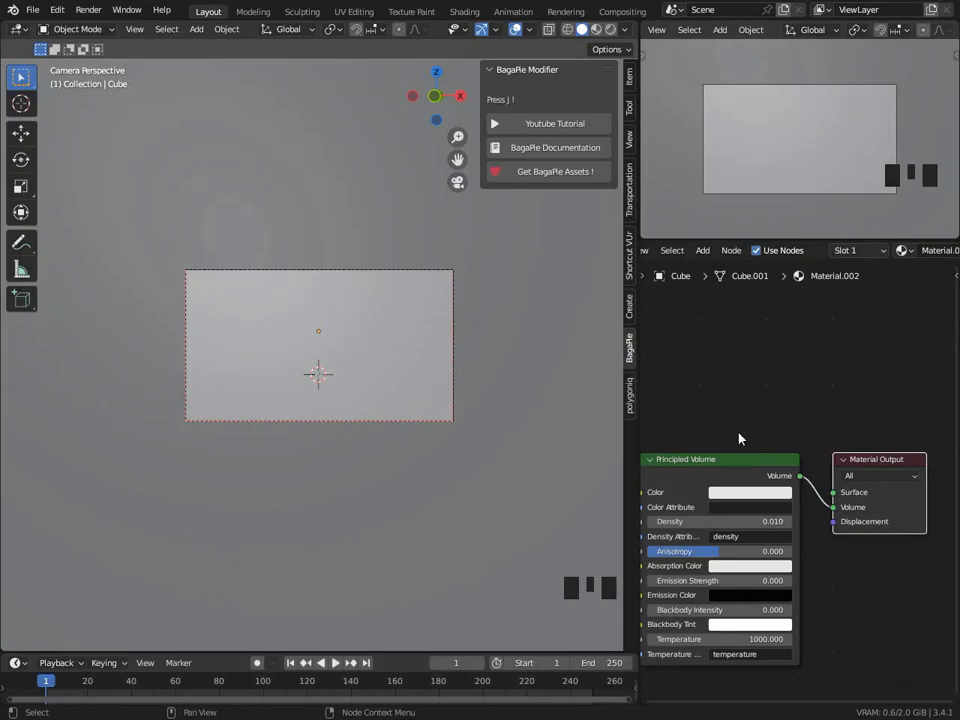
Leave the camera view to see the whole fog cube and switch the viewport to rendered shading.
middle_drag(732, 407, 752, 367)
middle_drag(364, 279, 389, 302)
scroll(389, 302, down, 7)
middle_click(396, 332)
click(461, 343)
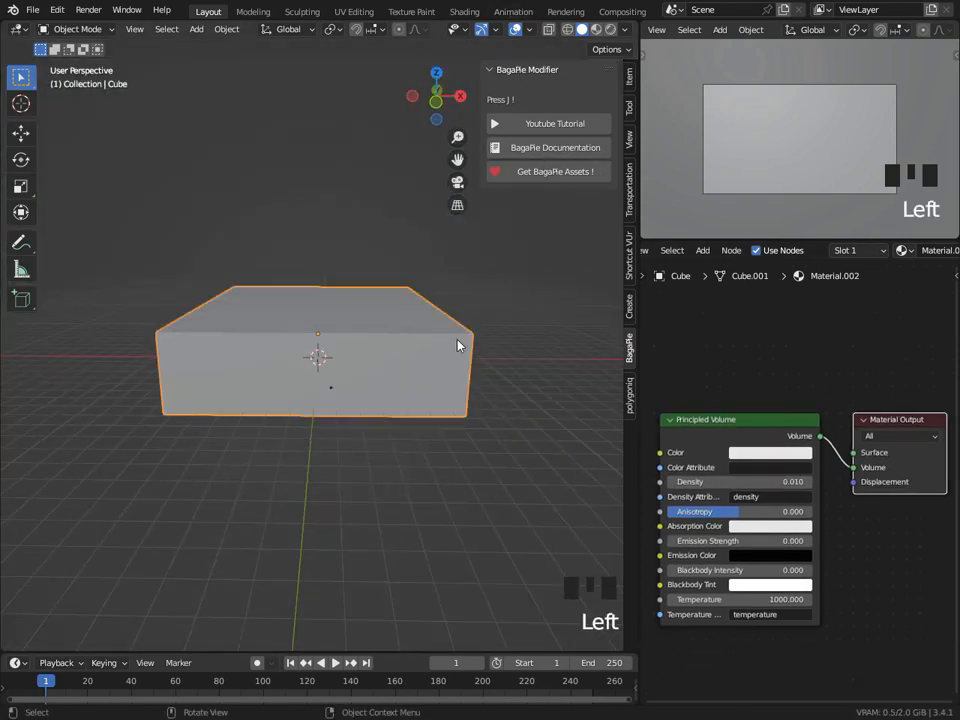
click(606, 29)
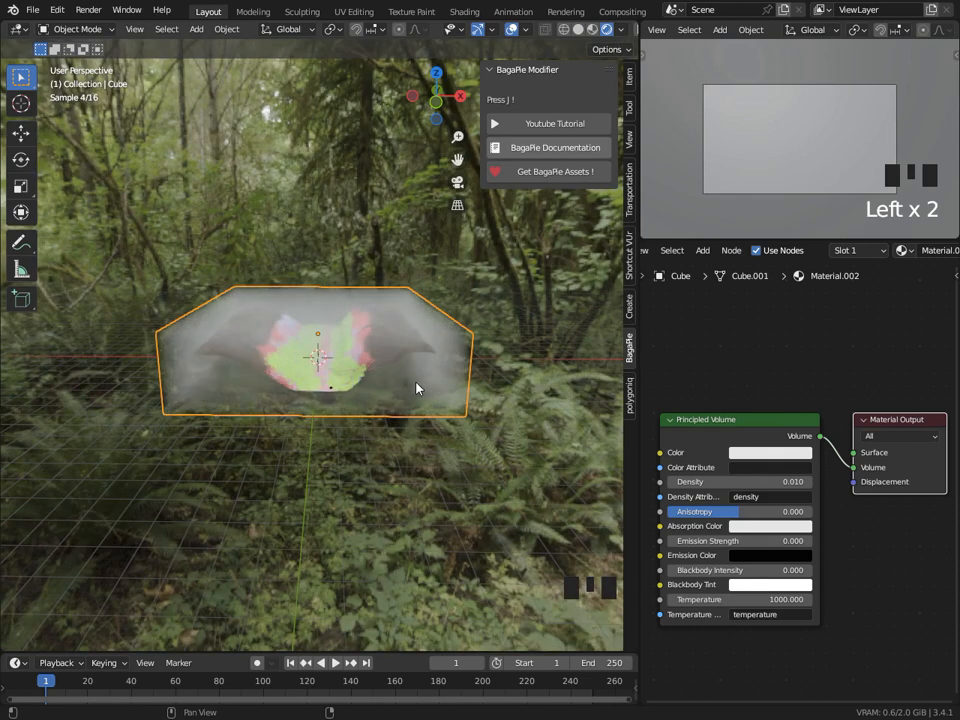
Set the fog cube's Principled Volume density to 0.005.
middle_drag(443, 341, 455, 403)
scroll(534, 354, up, 3)
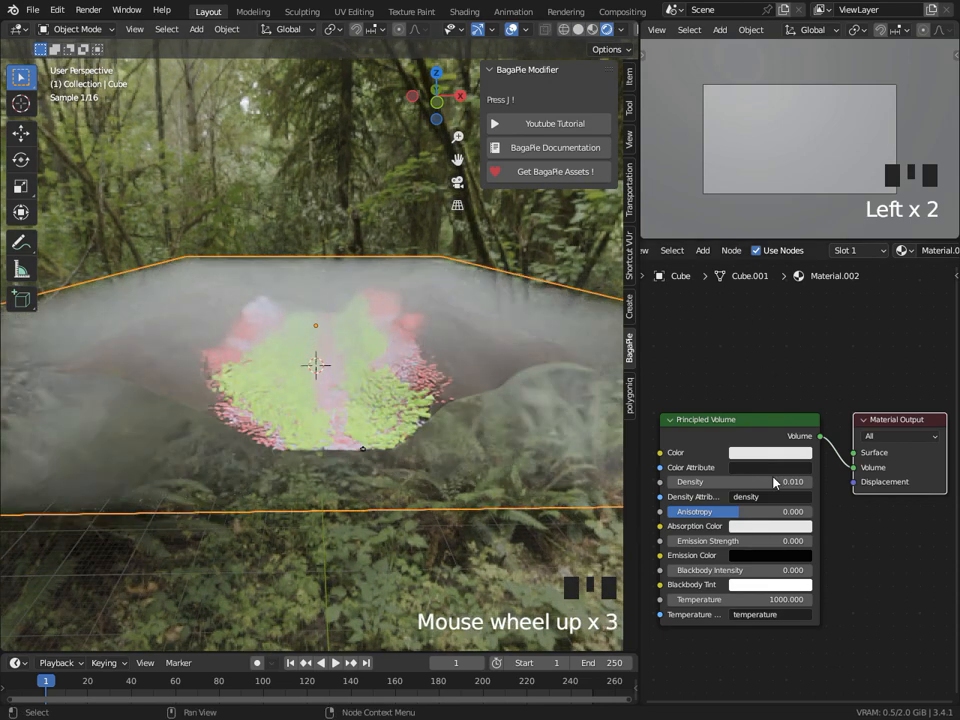
click(773, 483)
click(684, 482)
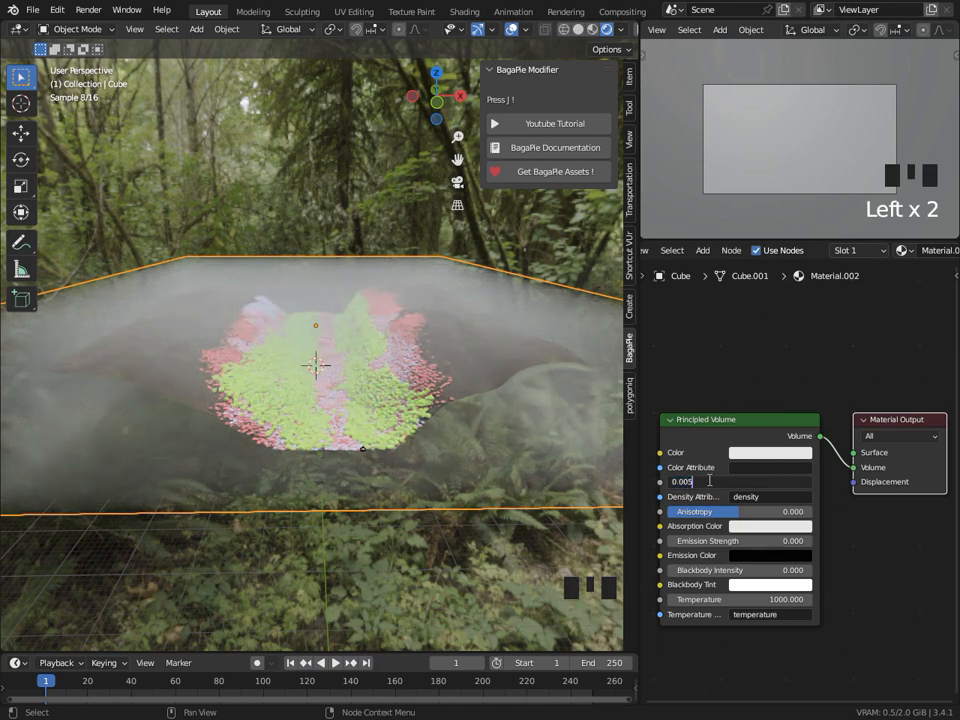
key(Return)
Hide the viewport overlays and set the Principled Volume density to 0.002.
middle_drag(404, 475, 450, 458)
click(511, 30)
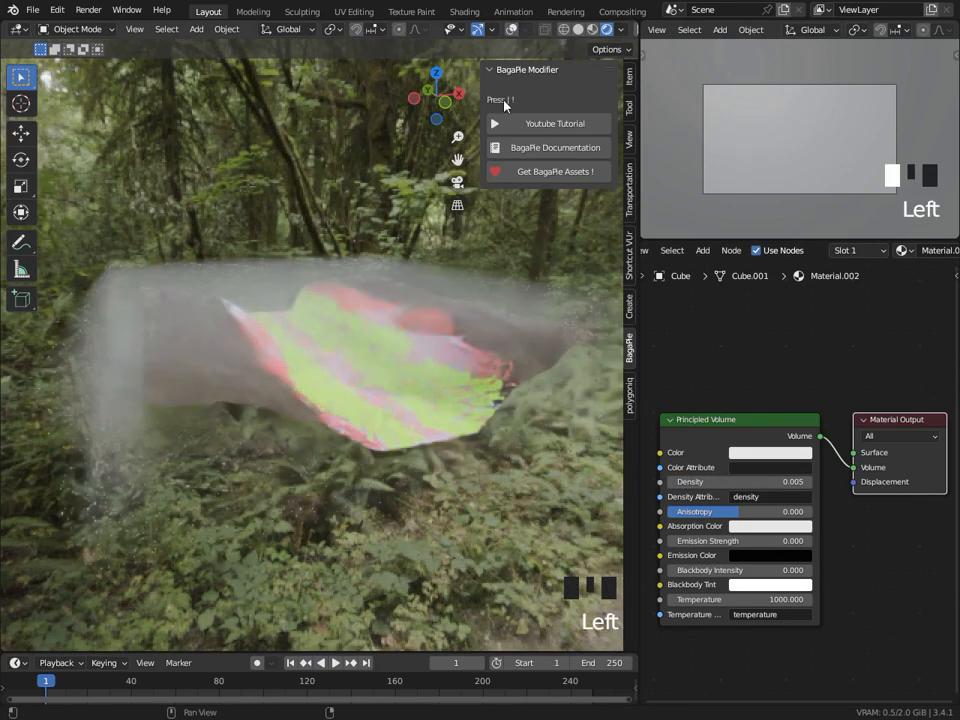
click(752, 482)
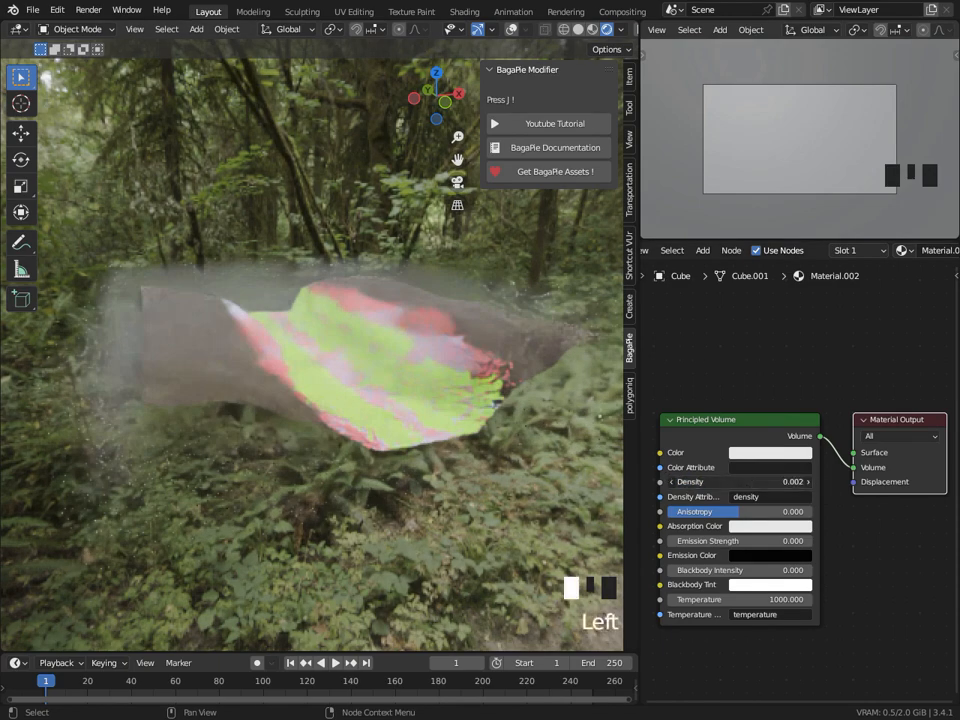
key(Return)
Return to the camera view and set the fog cube's Principled Volume density to 0.003.
middle_drag(328, 399, 401, 420)
key(KP_0)
scroll(476, 435, up, 3)
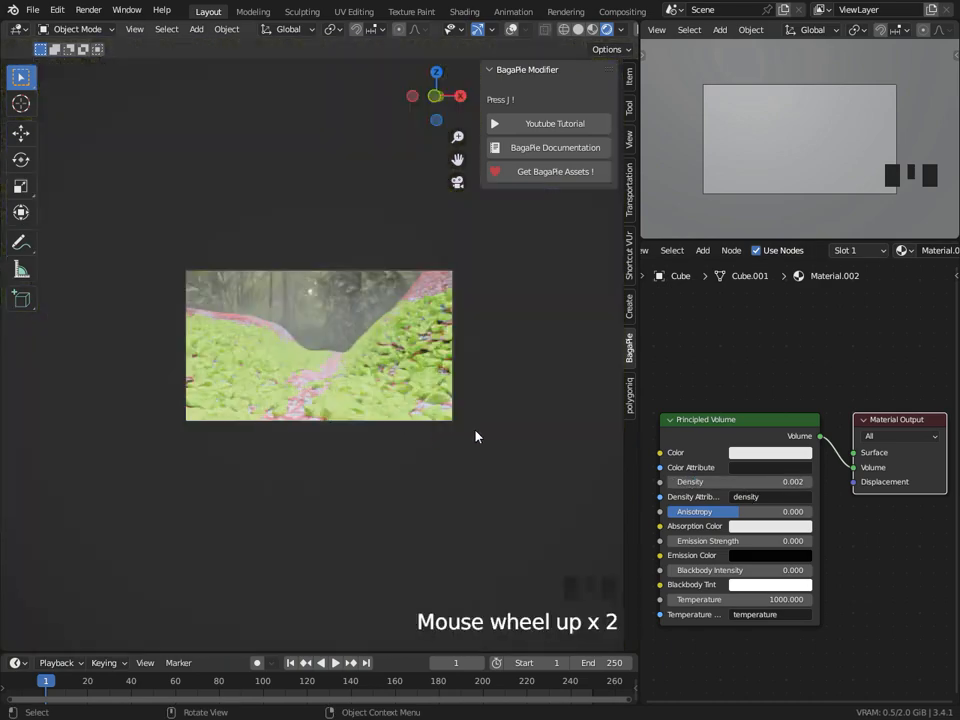
click(791, 482)
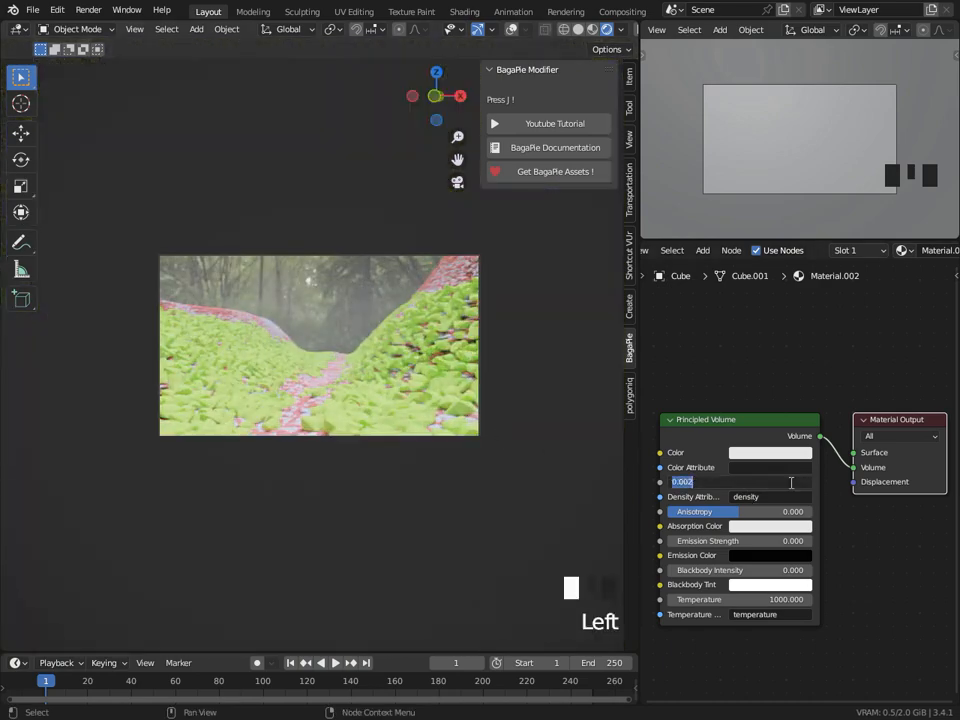
text(32)
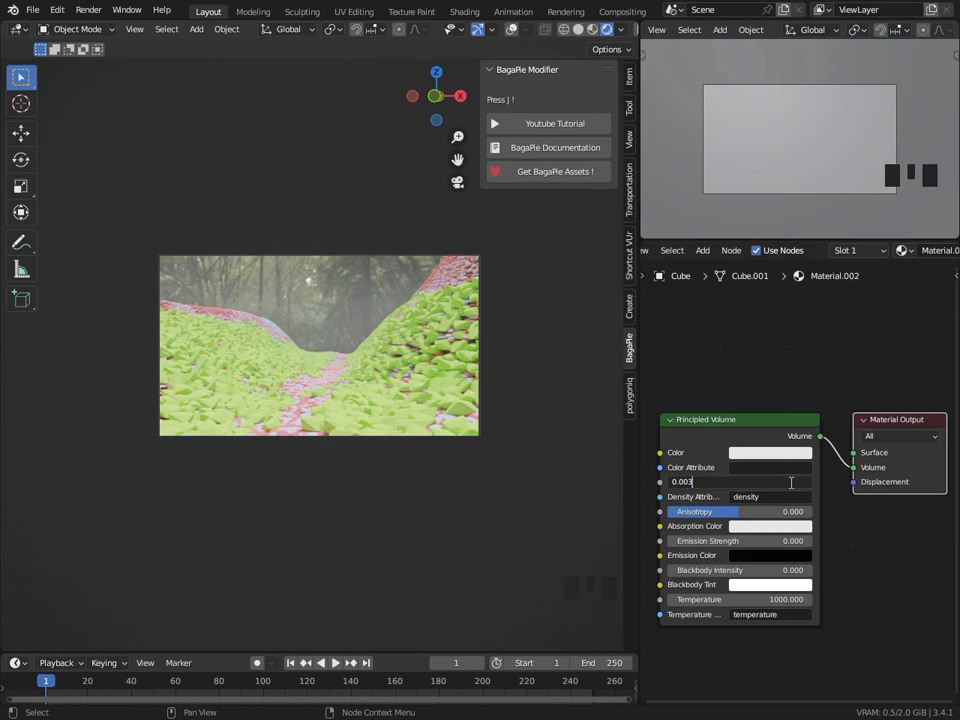
key(Return)
Bring up the render window, switch it to render slot 2 and minimize it.
key(super)
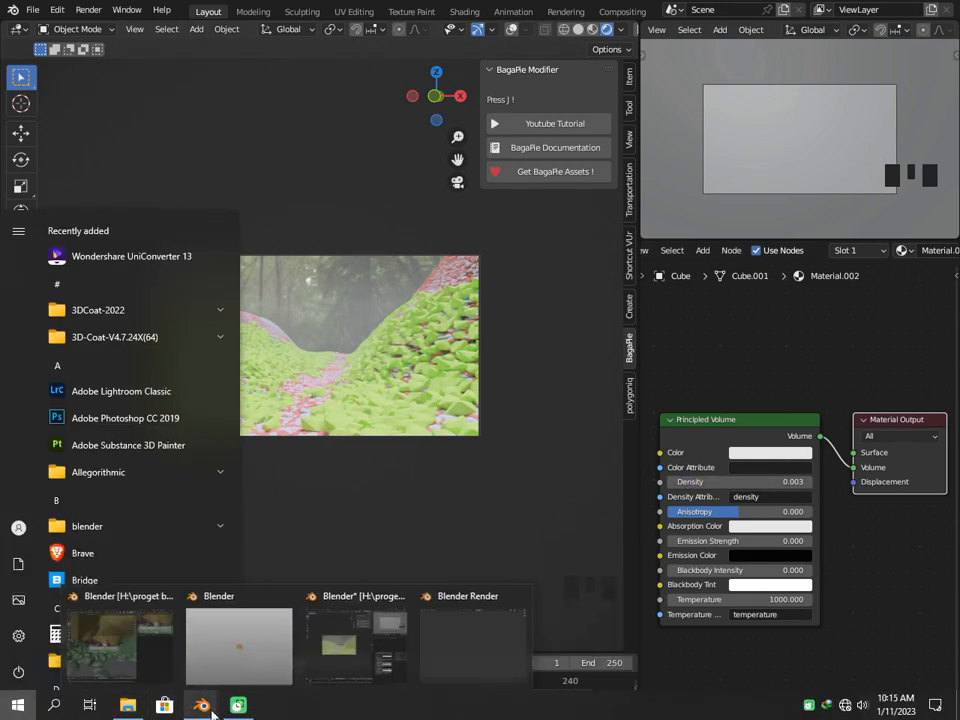
click(555, 642)
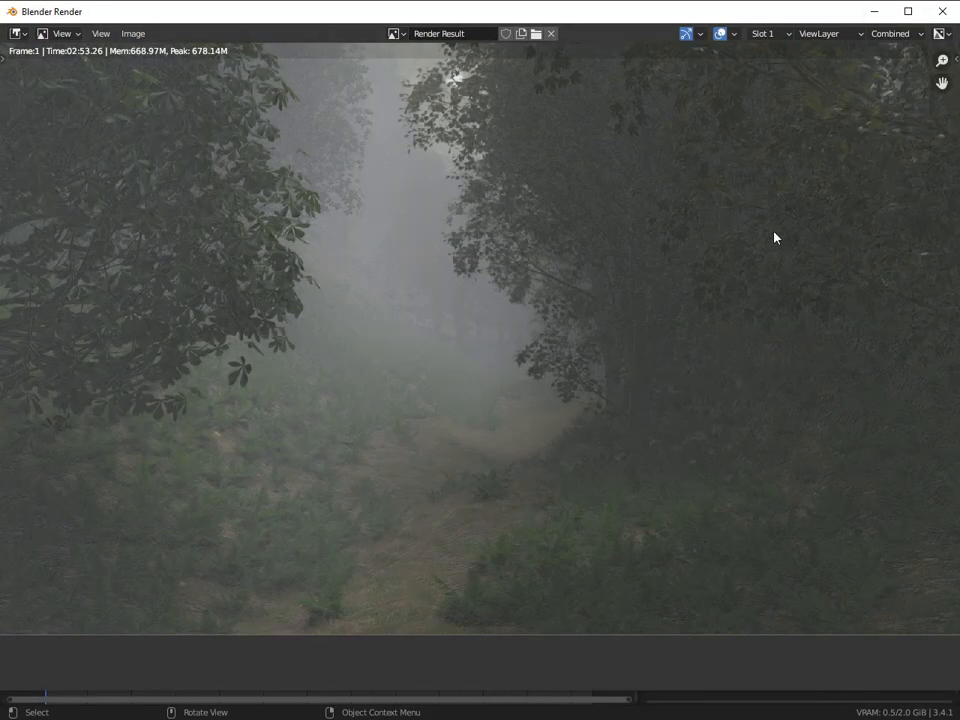
key(j)
key(j)
key(j)
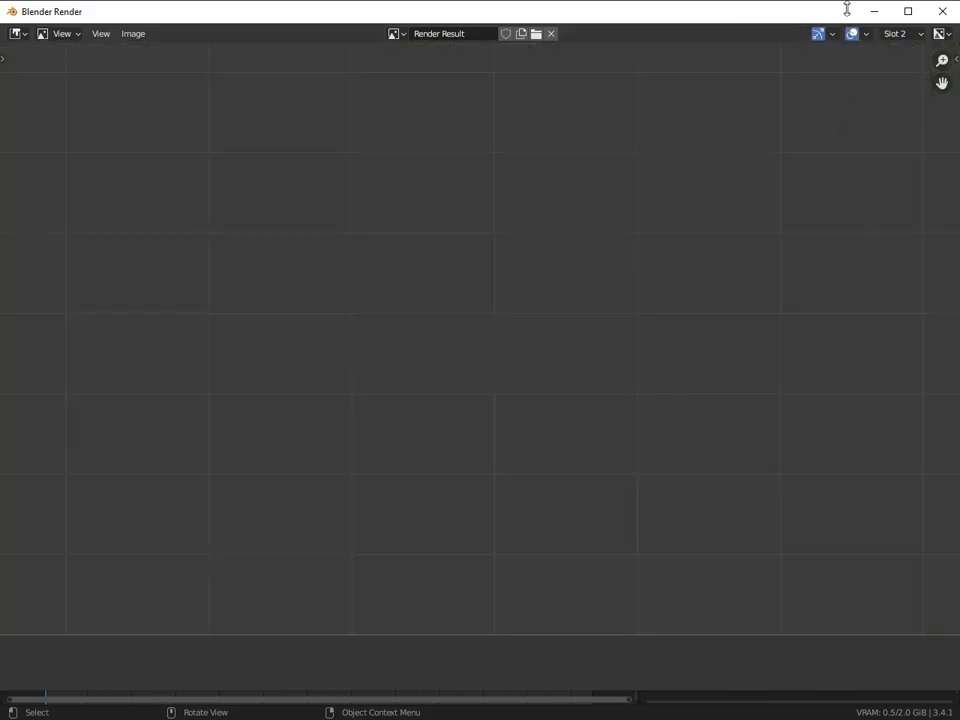
click(874, 11)
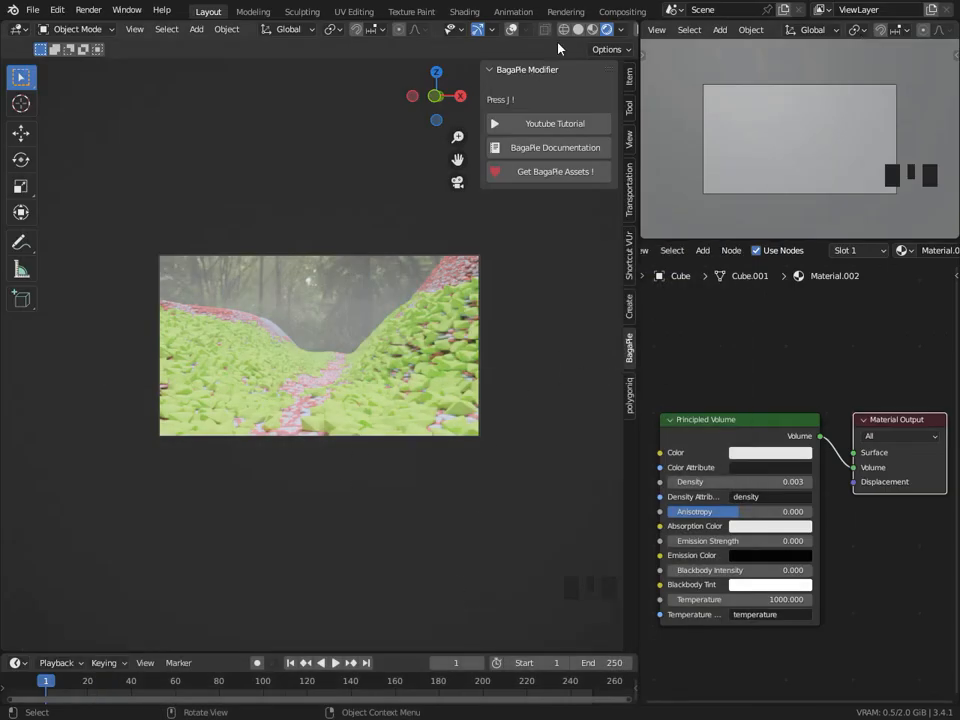
Set the viewport to solid shading, render the image and minimize the render window.
click(576, 101)
click(89, 9)
click(110, 24)
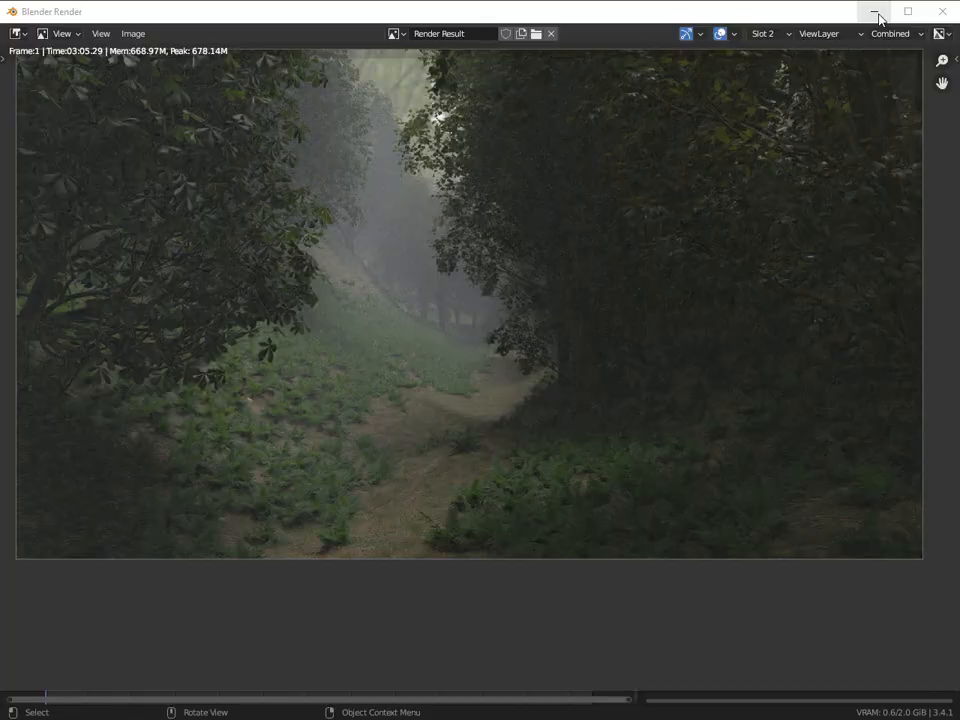
click(874, 11)
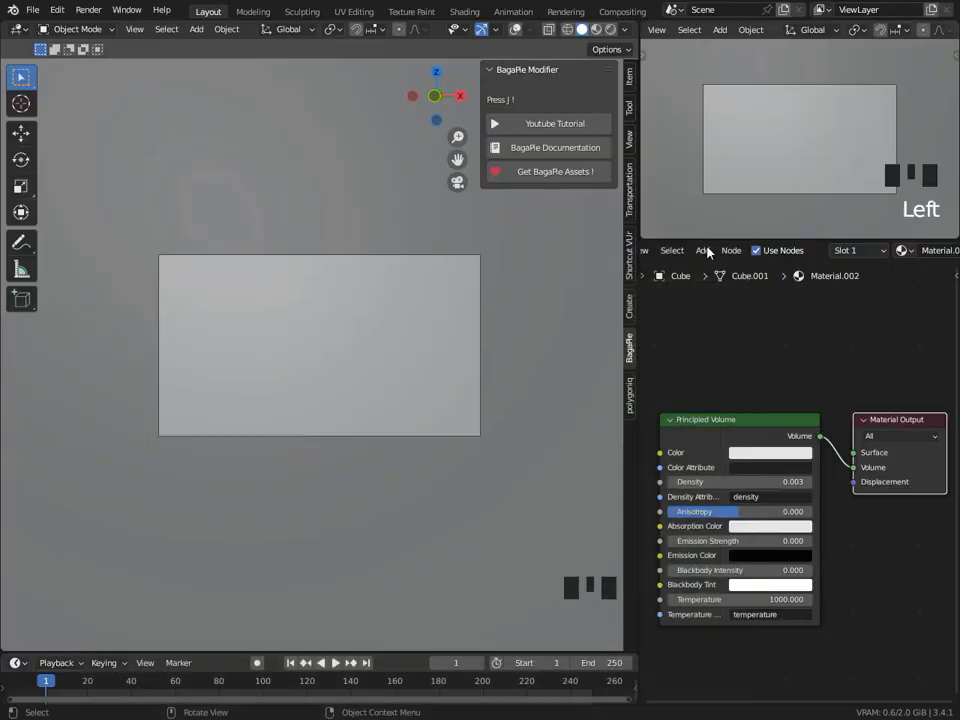
Hide the fog cube outside the camera view and paste the copied object into the scene.
middle_drag(417, 394, 414, 411)
scroll(414, 411, down, 5)
click(438, 386)
click(436, 350)
middle_drag(433, 354, 371, 480)
scroll(354, 482, up, 3)
key(ctrl+v)
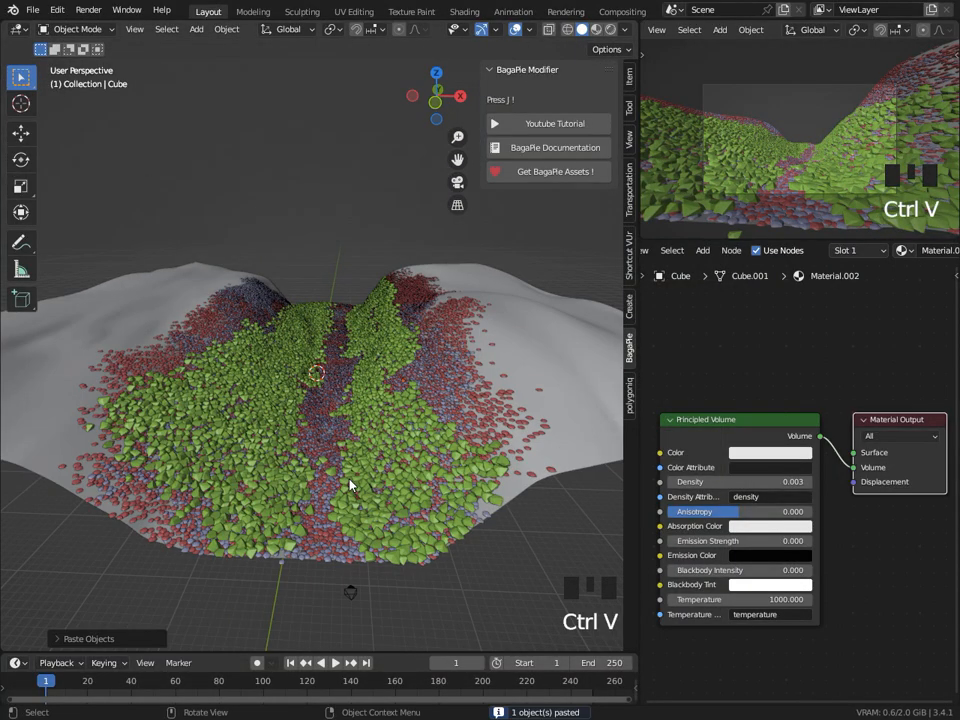
Move the pasted object along Y and X to the path at the front edge of the valley.
key(KP_Decimal)
scroll(386, 474, down, 9)
scroll(373, 484, down, 15)
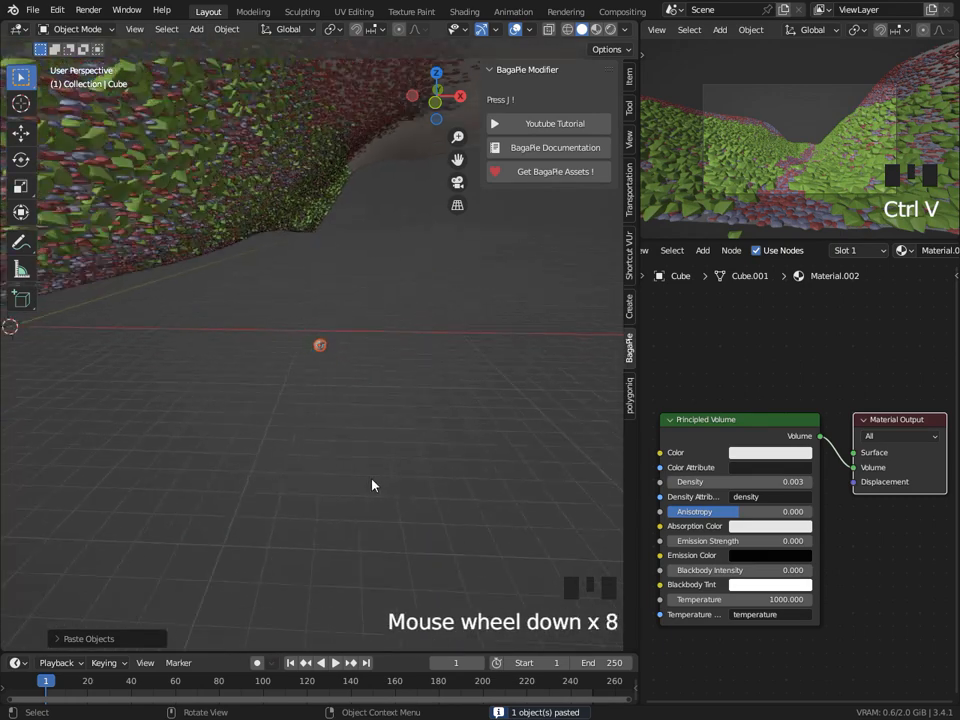
key(g)
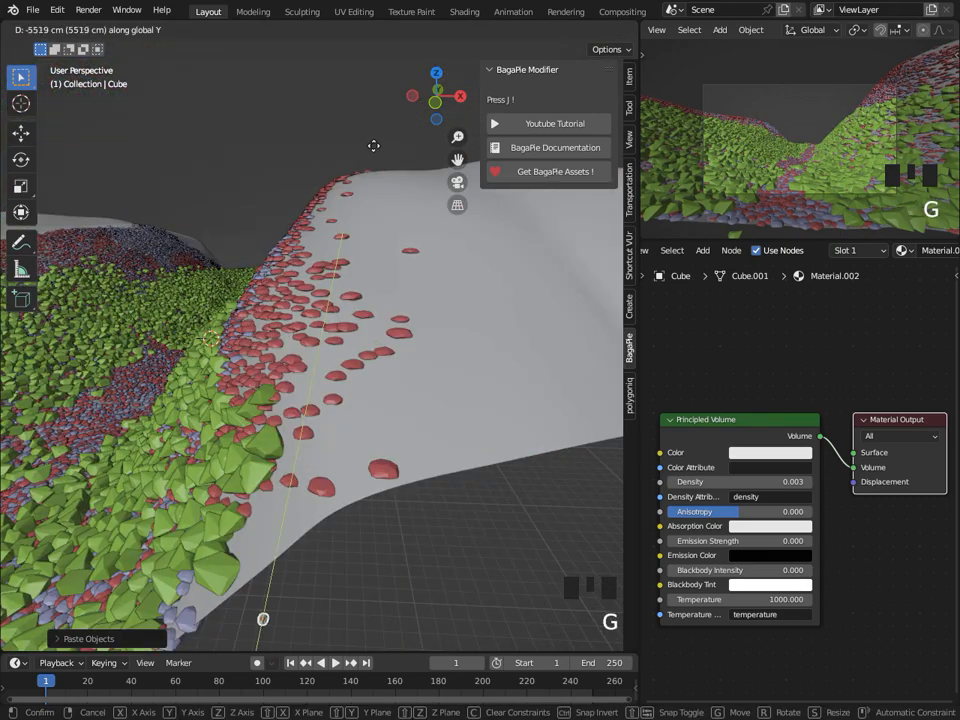
click(304, 325)
scroll(398, 409, down, 3)
key(g)
key(x)
click(338, 427)
key(g)
click(319, 464)
key(g)
click(310, 430)
Toggle the viewport display of the second and third Scatter layers on the terrain plane.
key(n)
key(n)
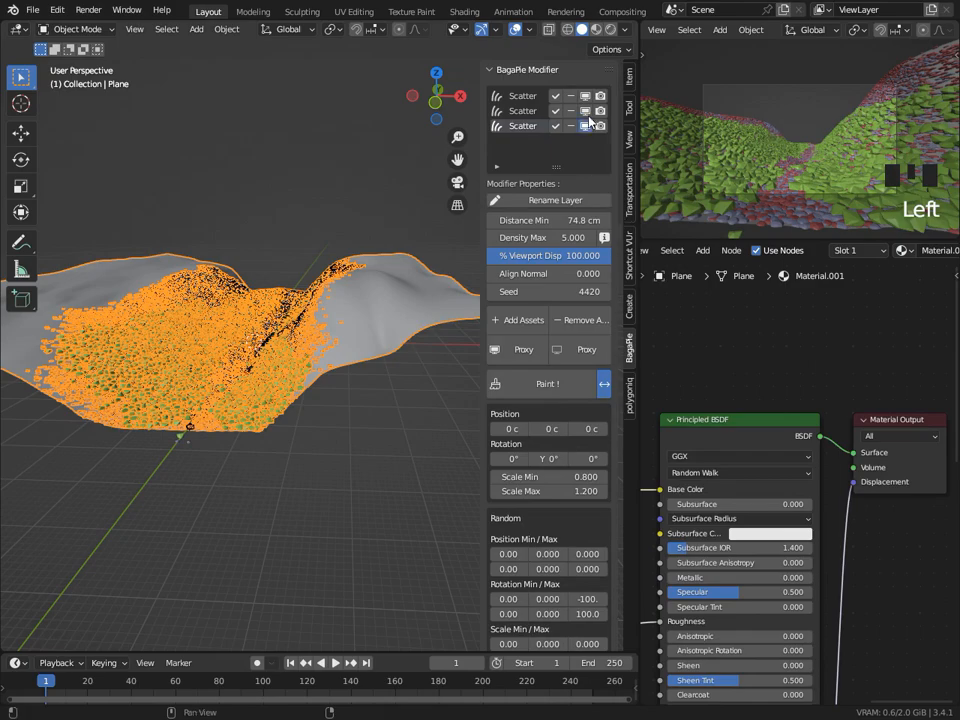
click(584, 111)
click(584, 123)
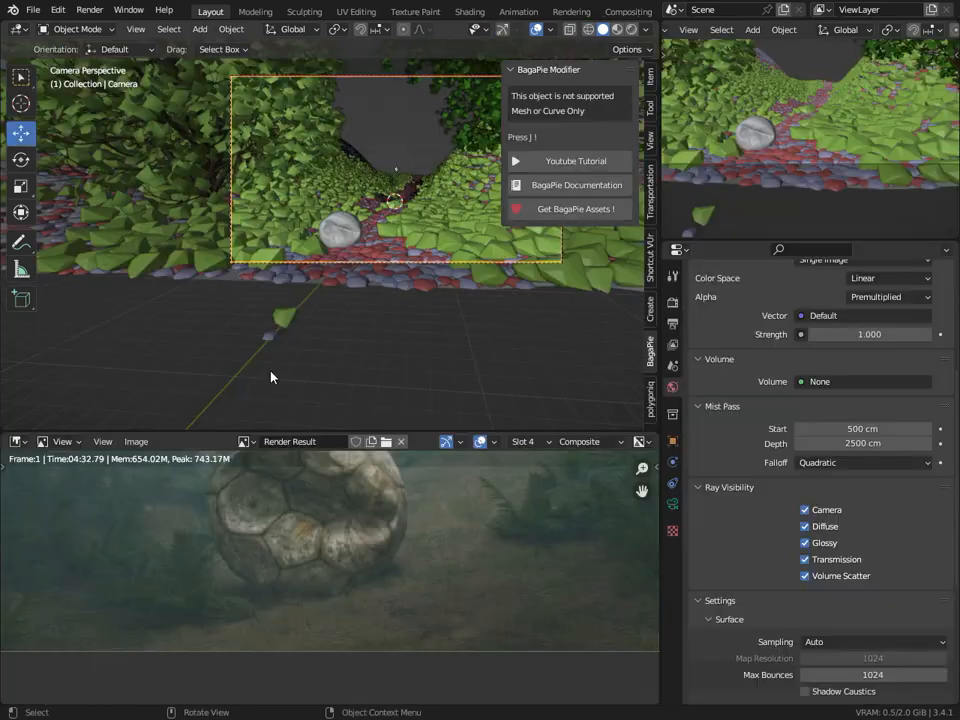
Open the Compositing workspace, enlarge the compositor node editor and maximize it.
scroll(300, 362, down, 3)
middle_drag(394, 287, 412, 332)
scroll(395, 299, down, 4)
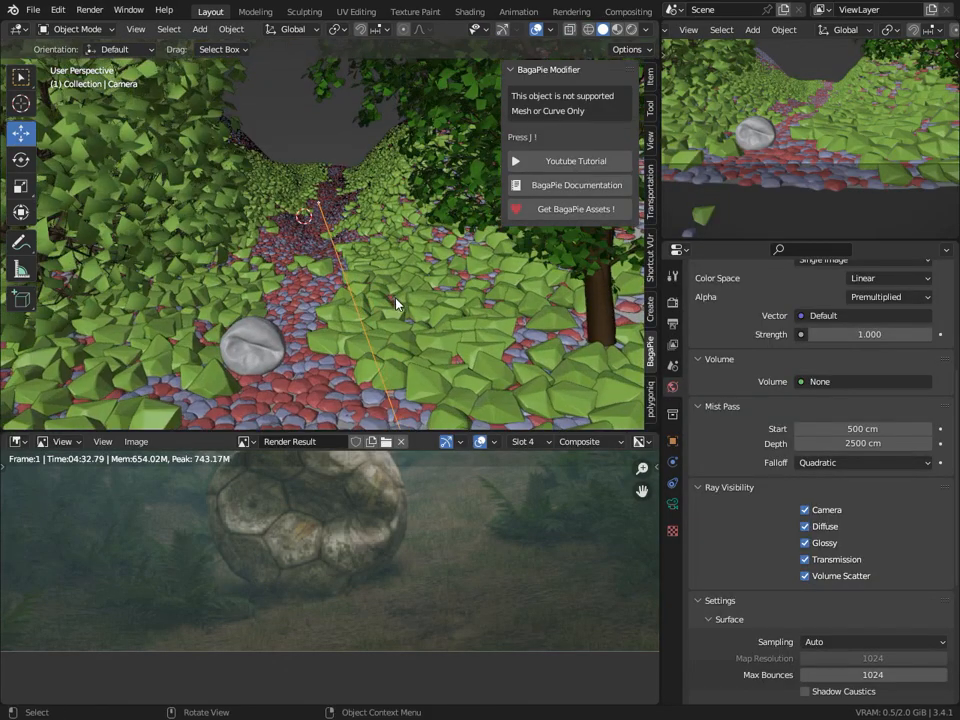
middle_drag(274, 228, 340, 216)
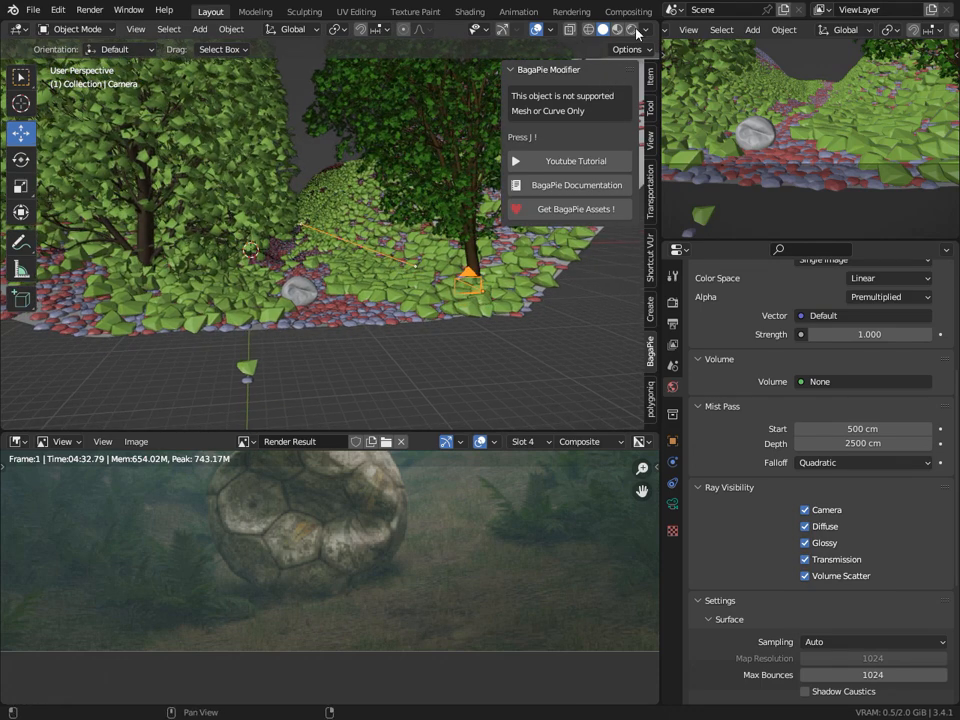
click(642, 12)
drag(416, 287, 440, 465)
scroll(229, 287, up, 3)
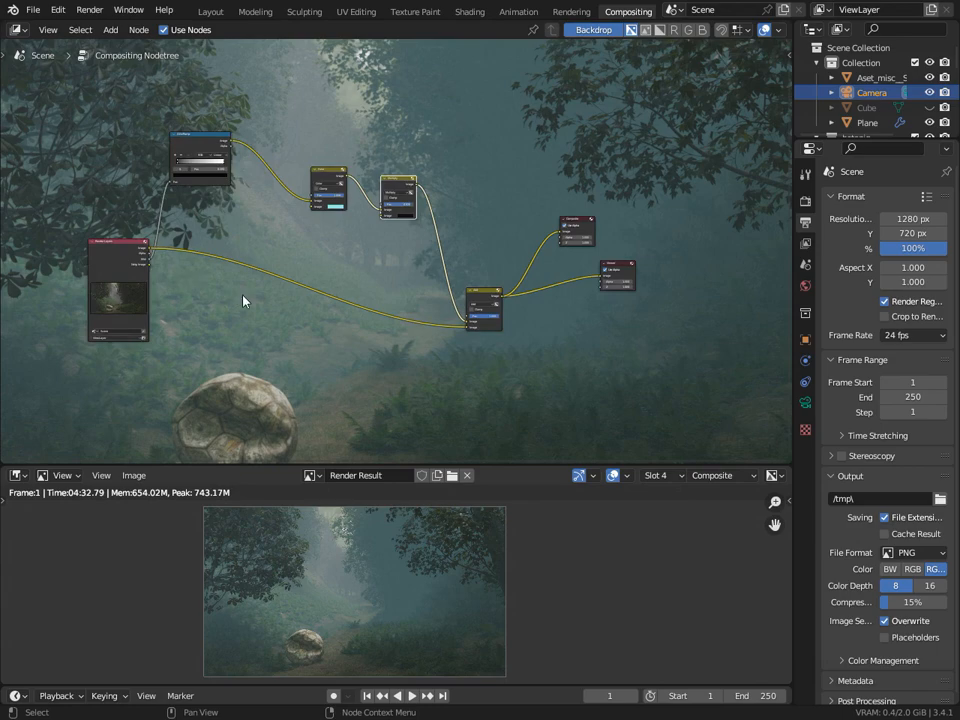
scroll(345, 314, down, 1)
key(ctrl+space)
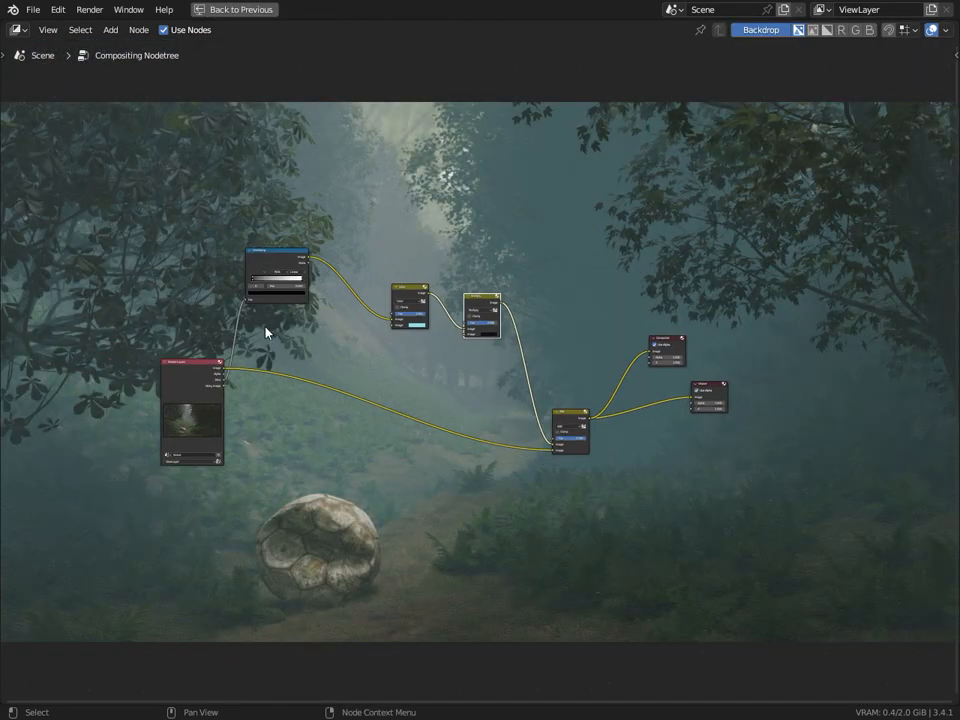
Rearrange the Add, Render Layers, ColorRamp and Color nodes to space out the compositing tree.
scroll(388, 340, up, 2)
middle_drag(253, 274, 311, 256)
scroll(354, 289, up, 1)
drag(730, 430, 696, 331)
drag(59, 367, 178, 369)
drag(234, 147, 339, 234)
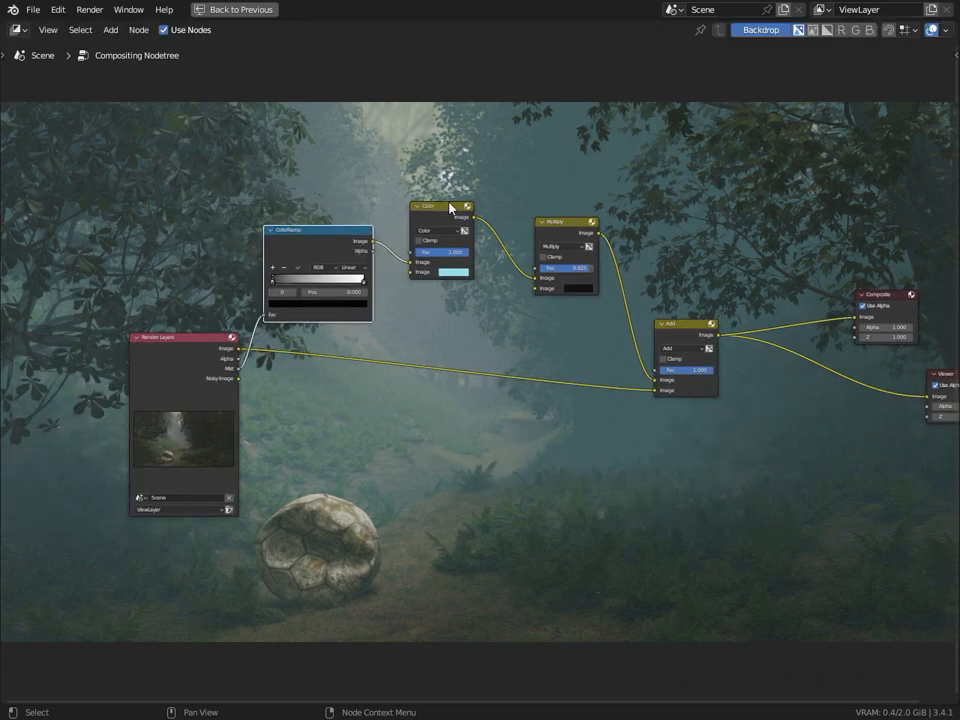
drag(460, 217, 491, 224)
Move the Composite and Viewer nodes closer to the Add node.
click(866, 306)
click(863, 306)
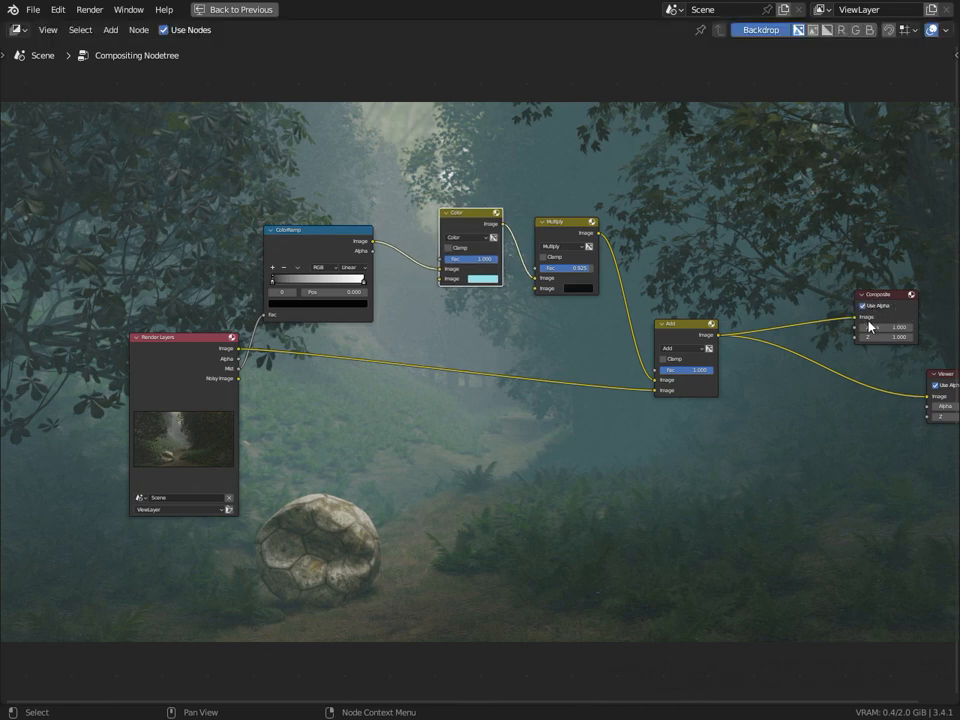
key(g)
right_click(836, 296)
click(884, 312)
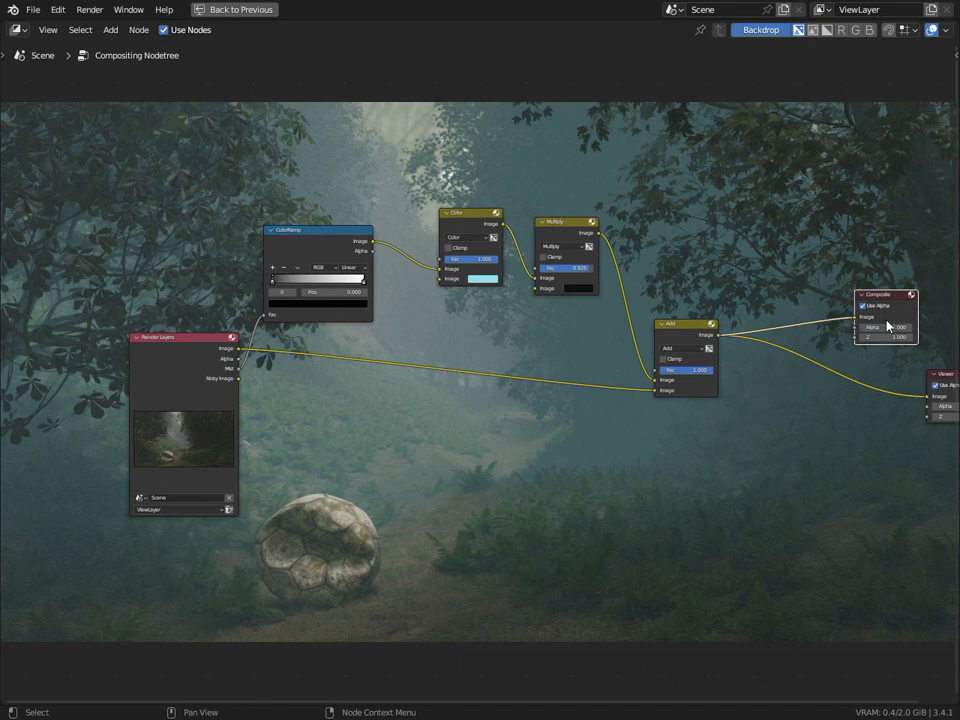
key(g)
click(805, 268)
click(937, 376)
key(g)
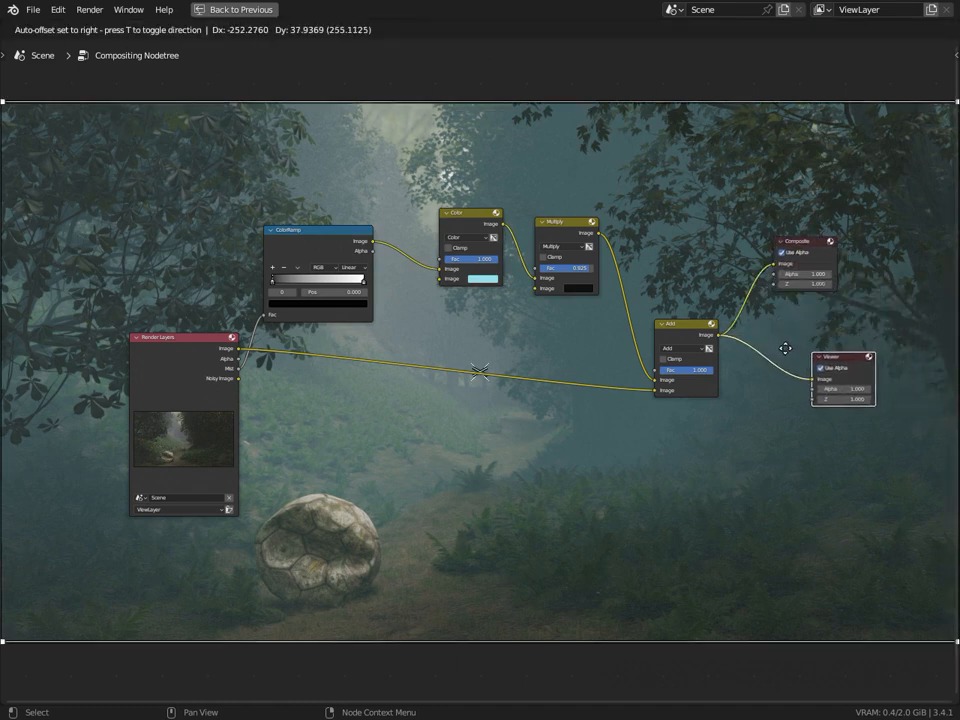
click(785, 348)
Move the Render Layers node below the ColorRamp and shift the ColorRamp closer to the Color node.
scroll(488, 370, up, 2)
middle_drag(390, 281, 362, 281)
click(99, 345)
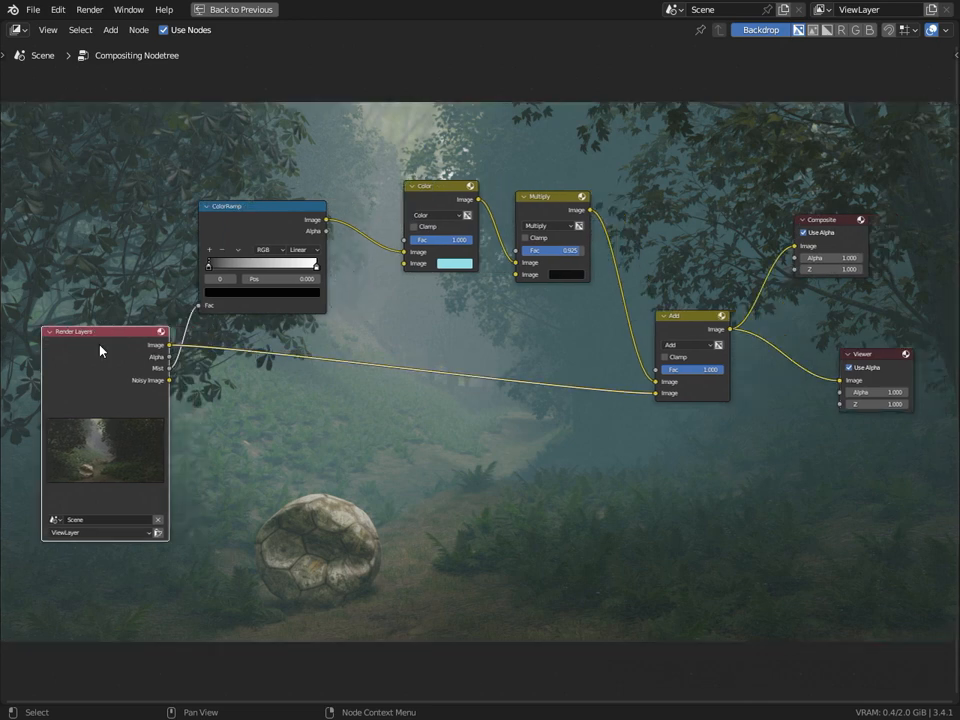
key(g)
click(233, 414)
click(266, 220)
key(g)
click(331, 250)
scroll(604, 306, up, 1)
middle_drag(570, 305, 500, 305)
scroll(515, 310, up, 1)
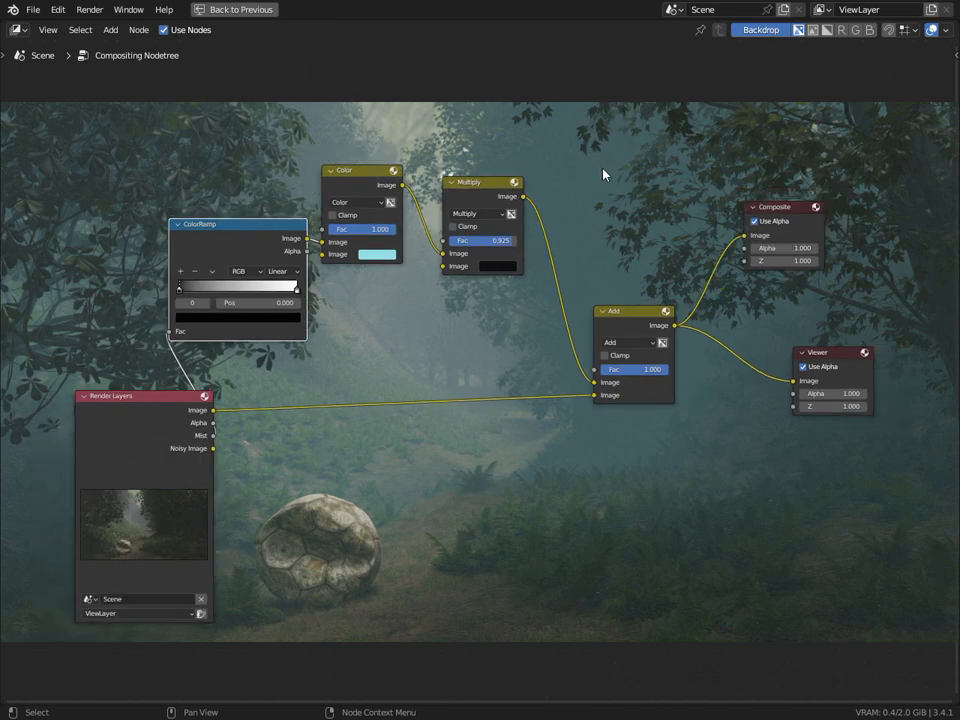
Restore the node editor, return to the Layout workspace and examine the world's Mist Pass settings and composited render.
key(ctrl+space)
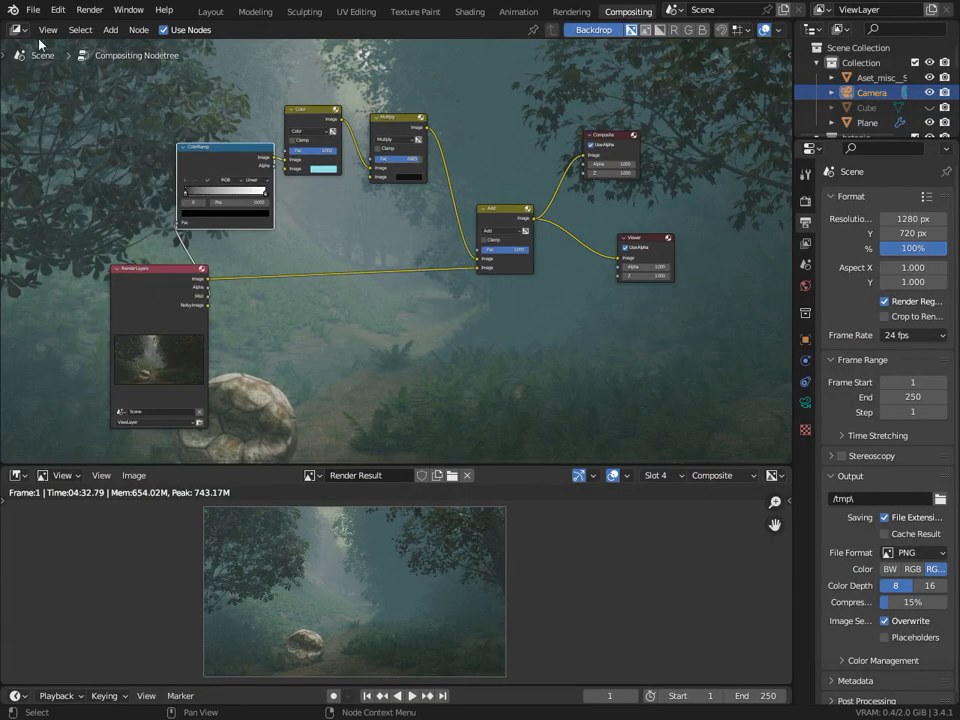
click(211, 11)
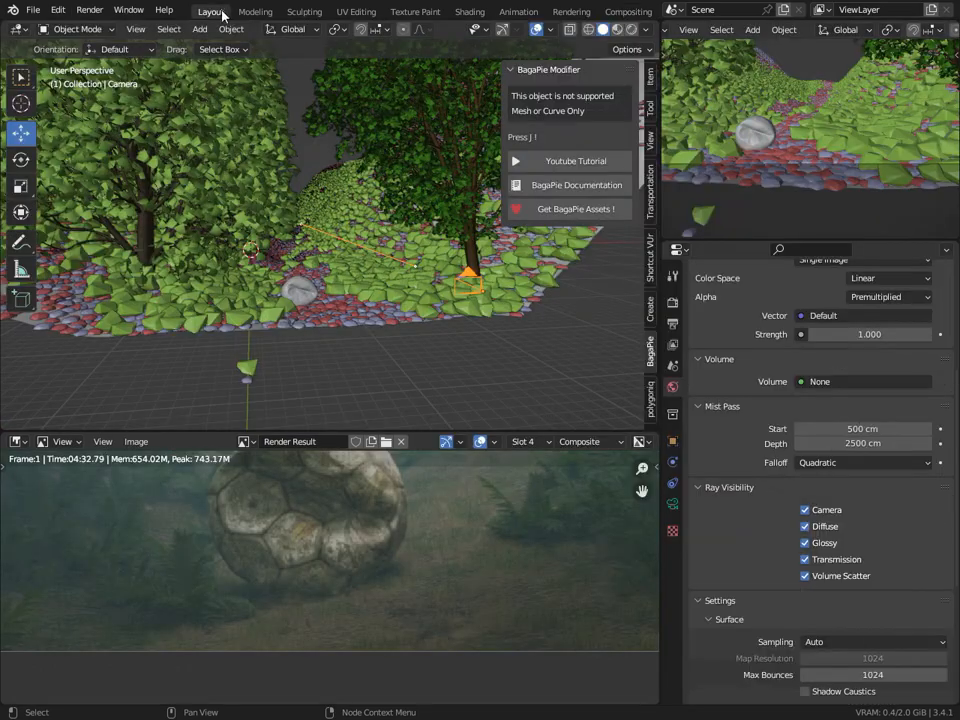
scroll(714, 587, down, 4)
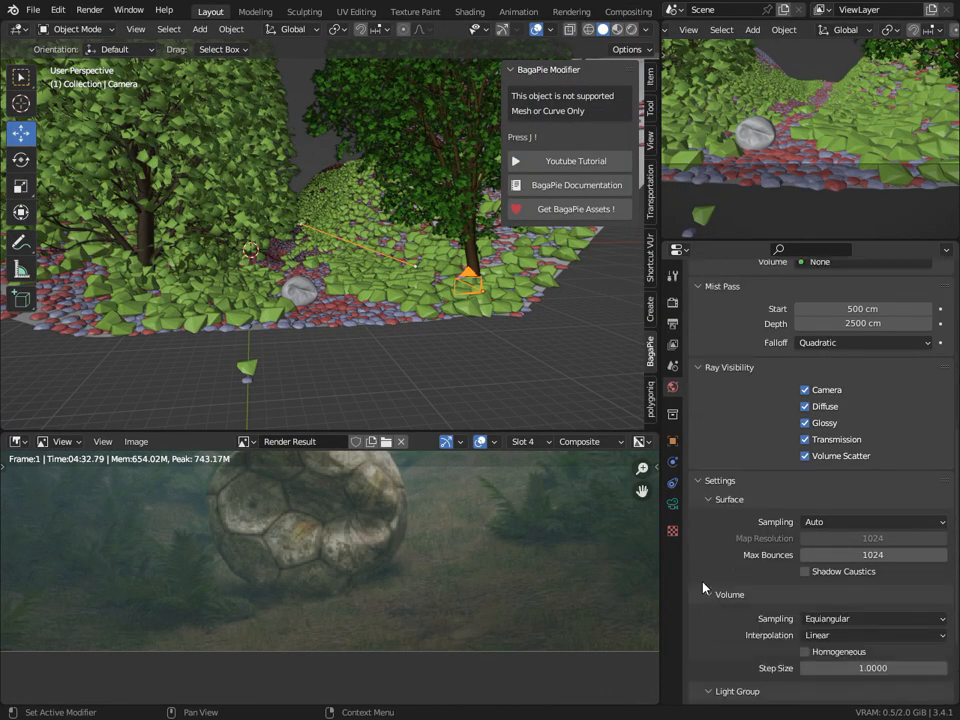
scroll(736, 557, up, 2)
scroll(582, 553, down, 3)
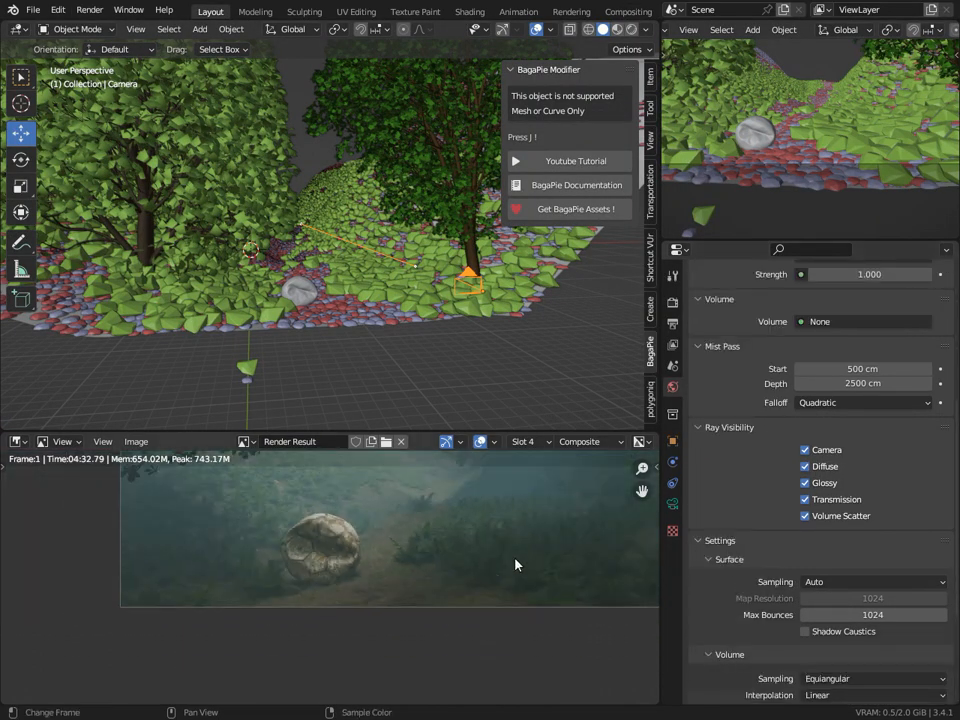
scroll(498, 527, down, 3)
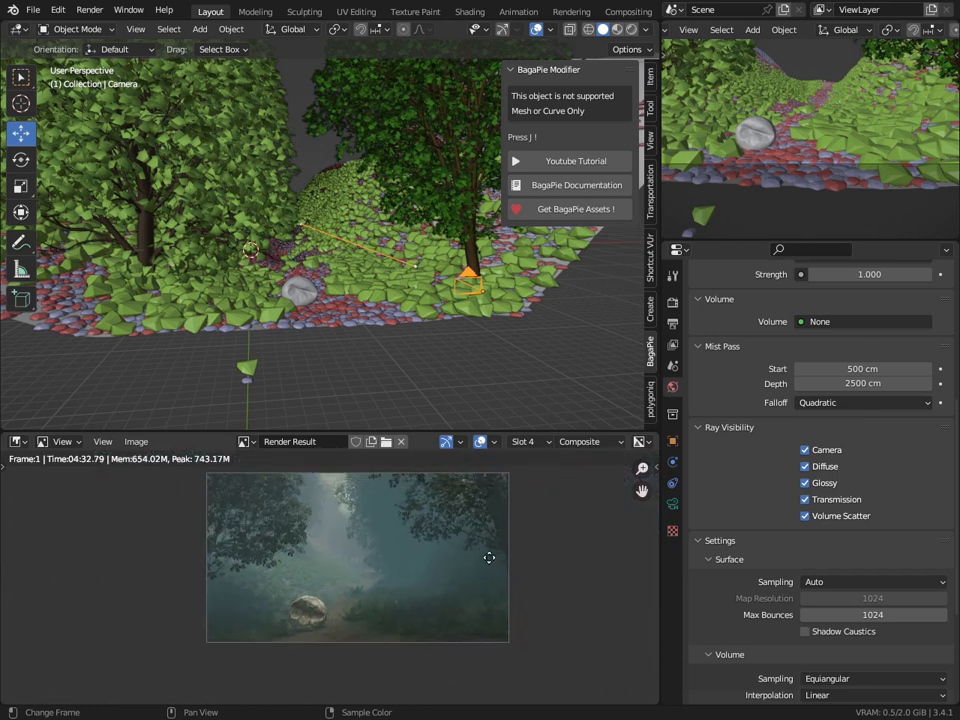